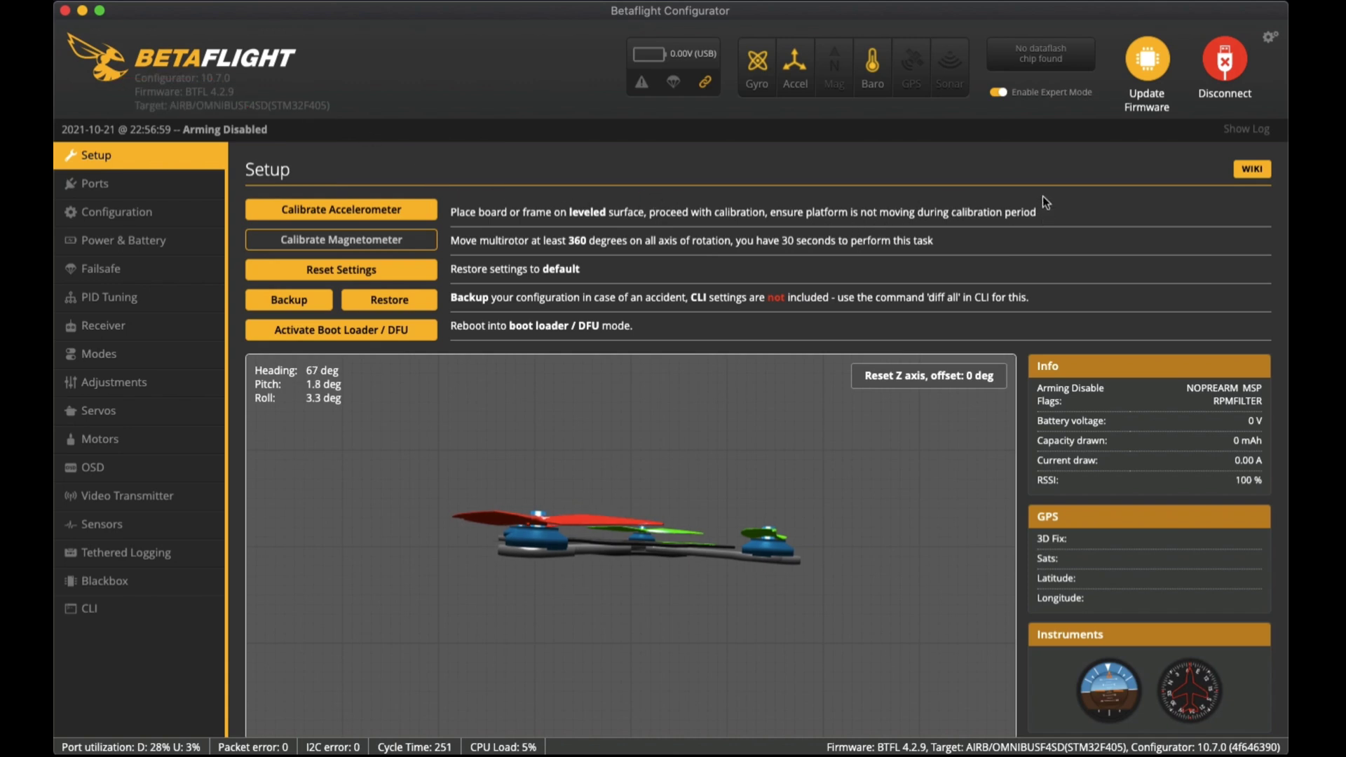
Check the connected board's target against the firmware flasher selection and view the firmware versions available for OMNIBUSF4SD
{"action": "left_click", "coordinate": [1148, 67]}
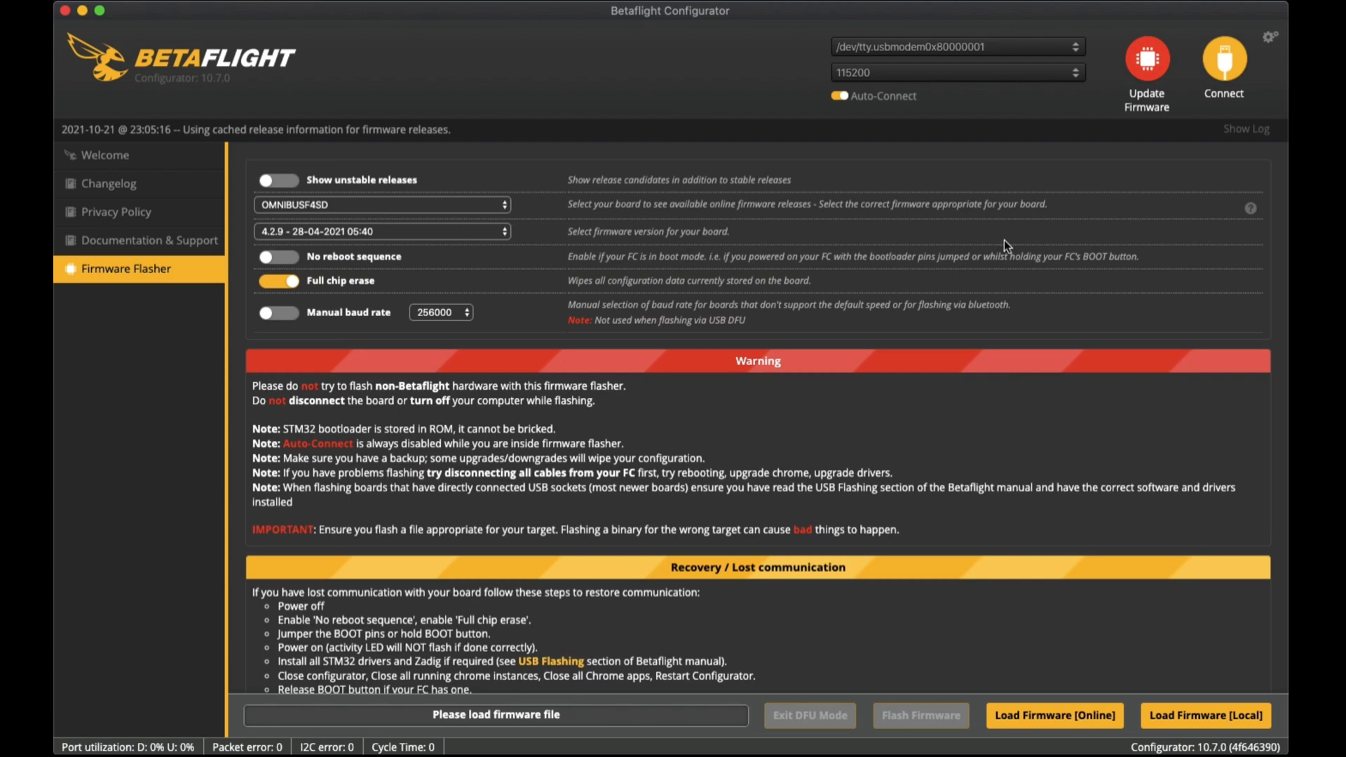
{"action": "left_click", "coordinate": [1227, 67]}
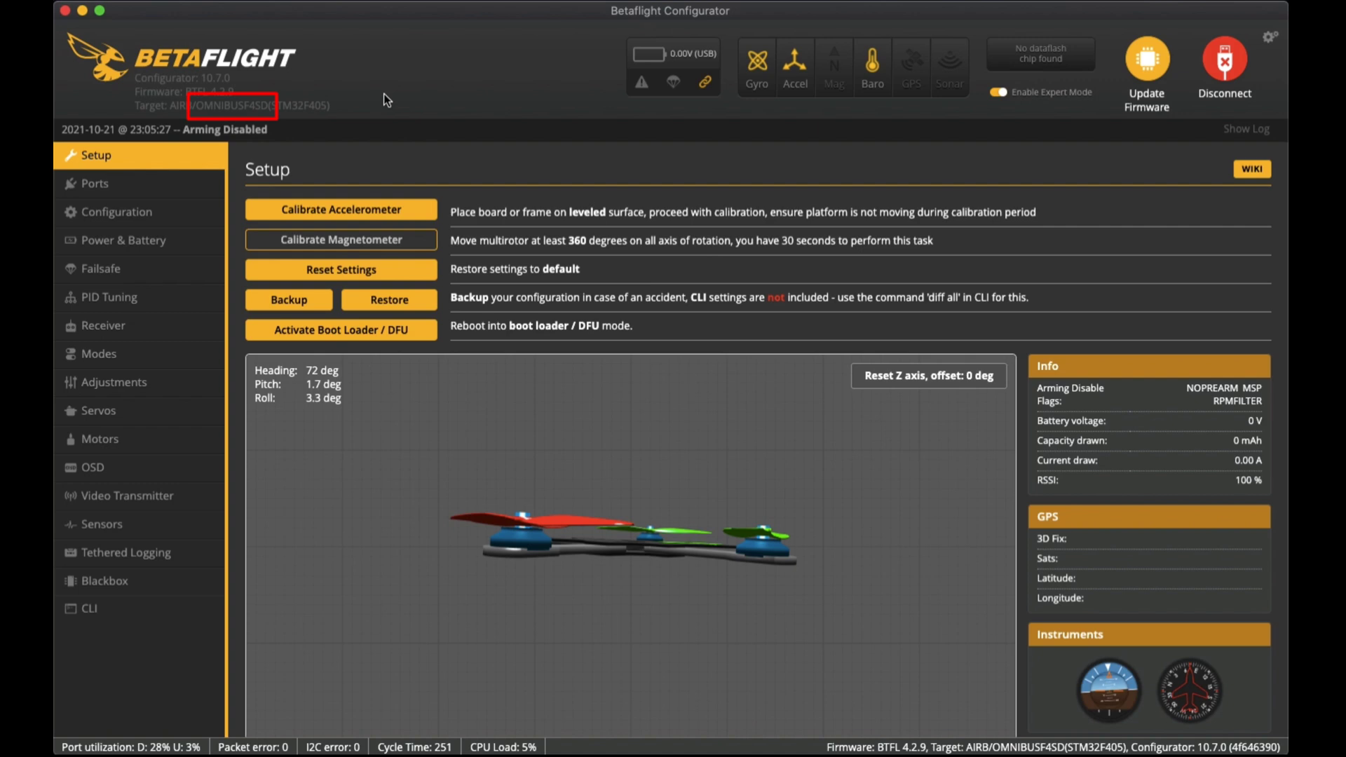
{"action": "left_click", "coordinate": [1150, 69]}
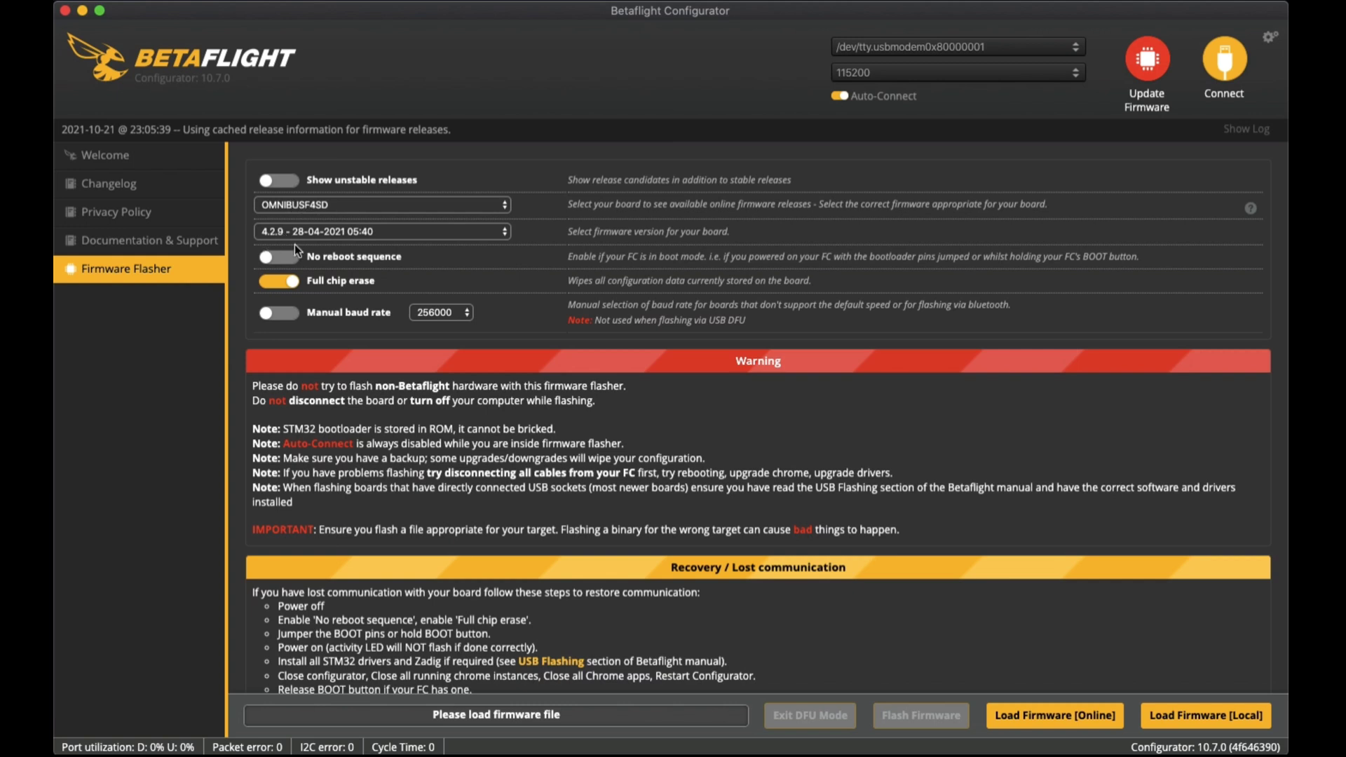
{"action": "left_click", "coordinate": [365, 234]}
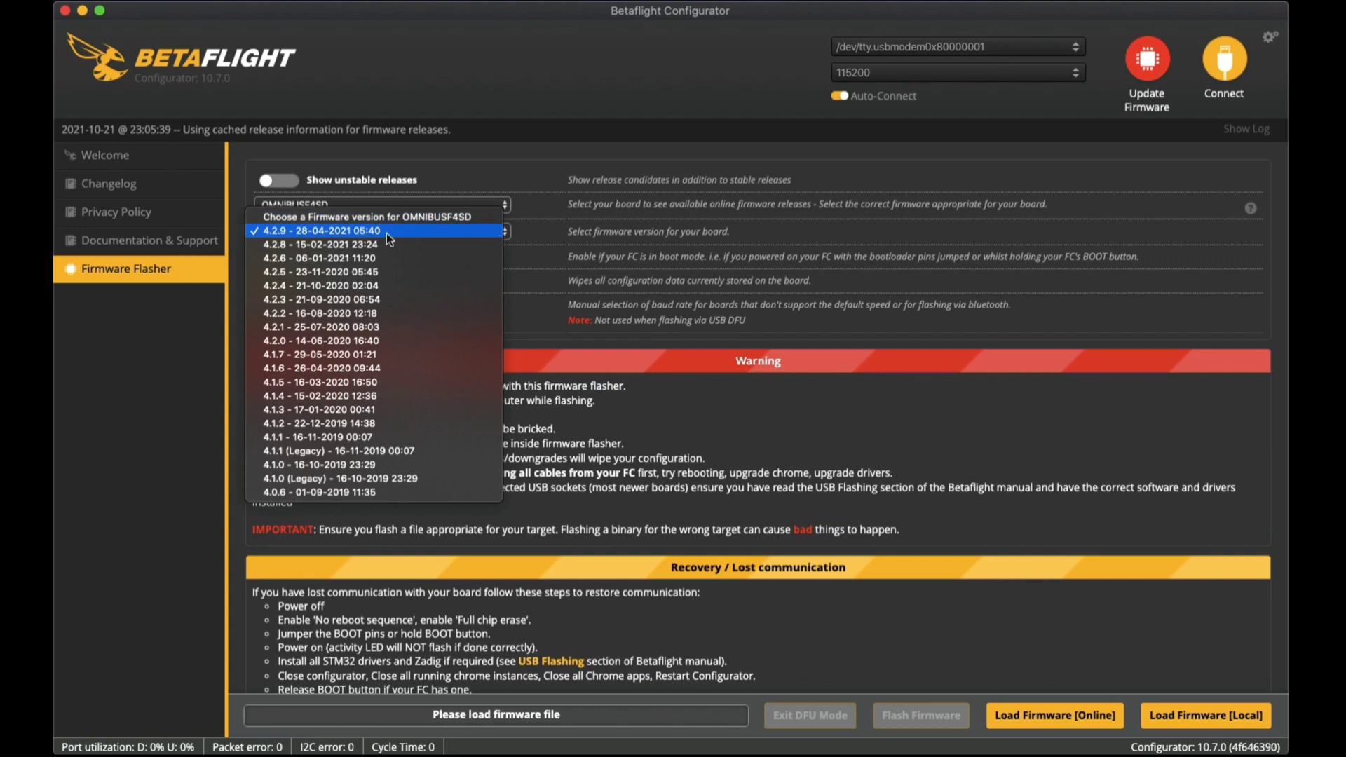
{"action": "left_click", "coordinate": [553, 209]}
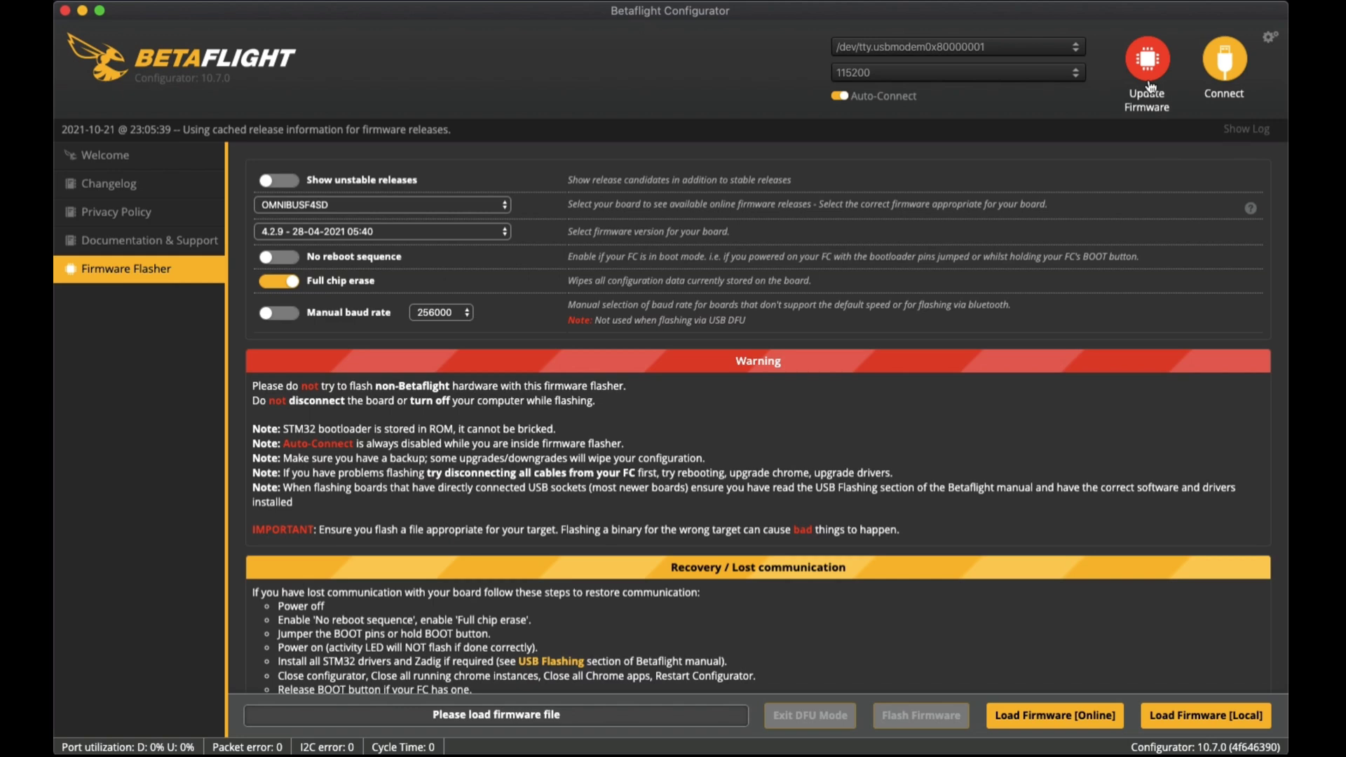
Reconnect to the flight controller and look over the accelerometer calibration and backup options in Setup
{"action": "left_click", "coordinate": [1228, 67]}
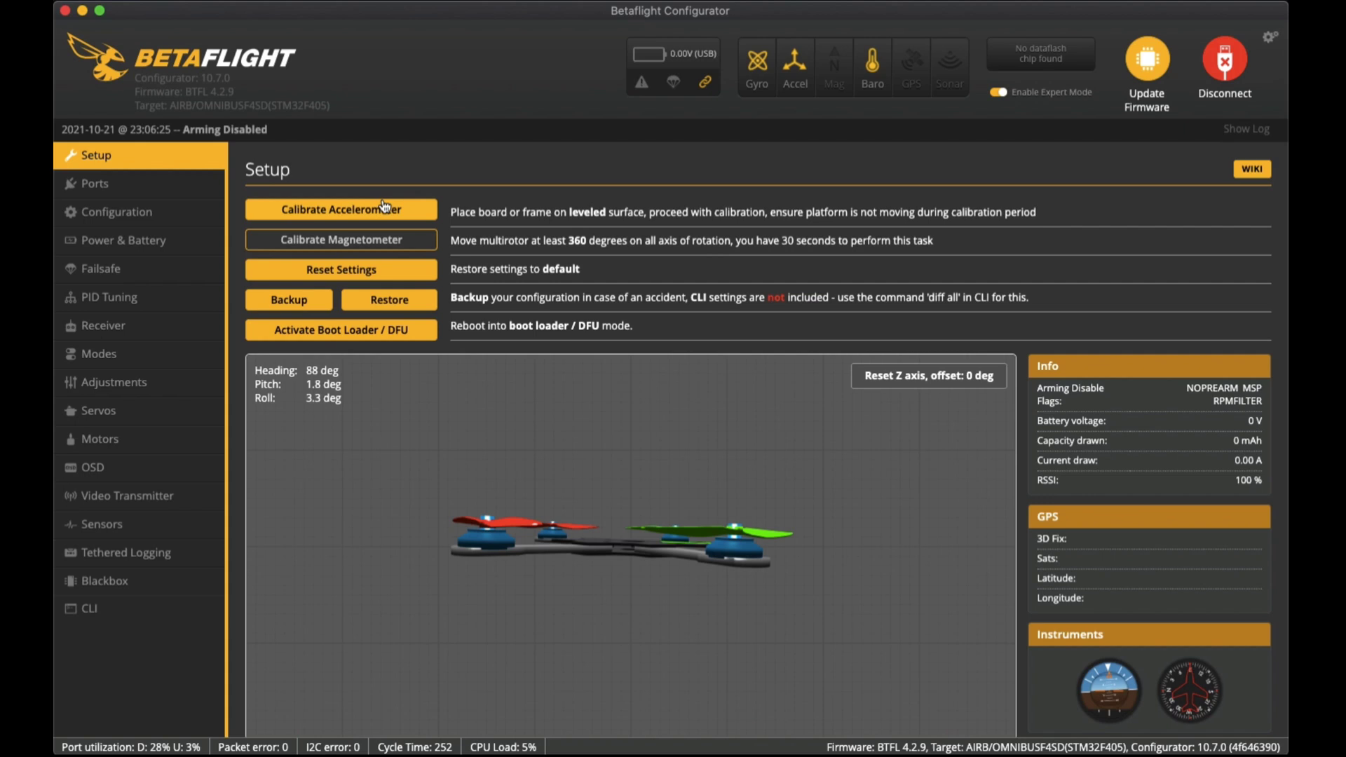
{"action": "left_click", "coordinate": [355, 209]}
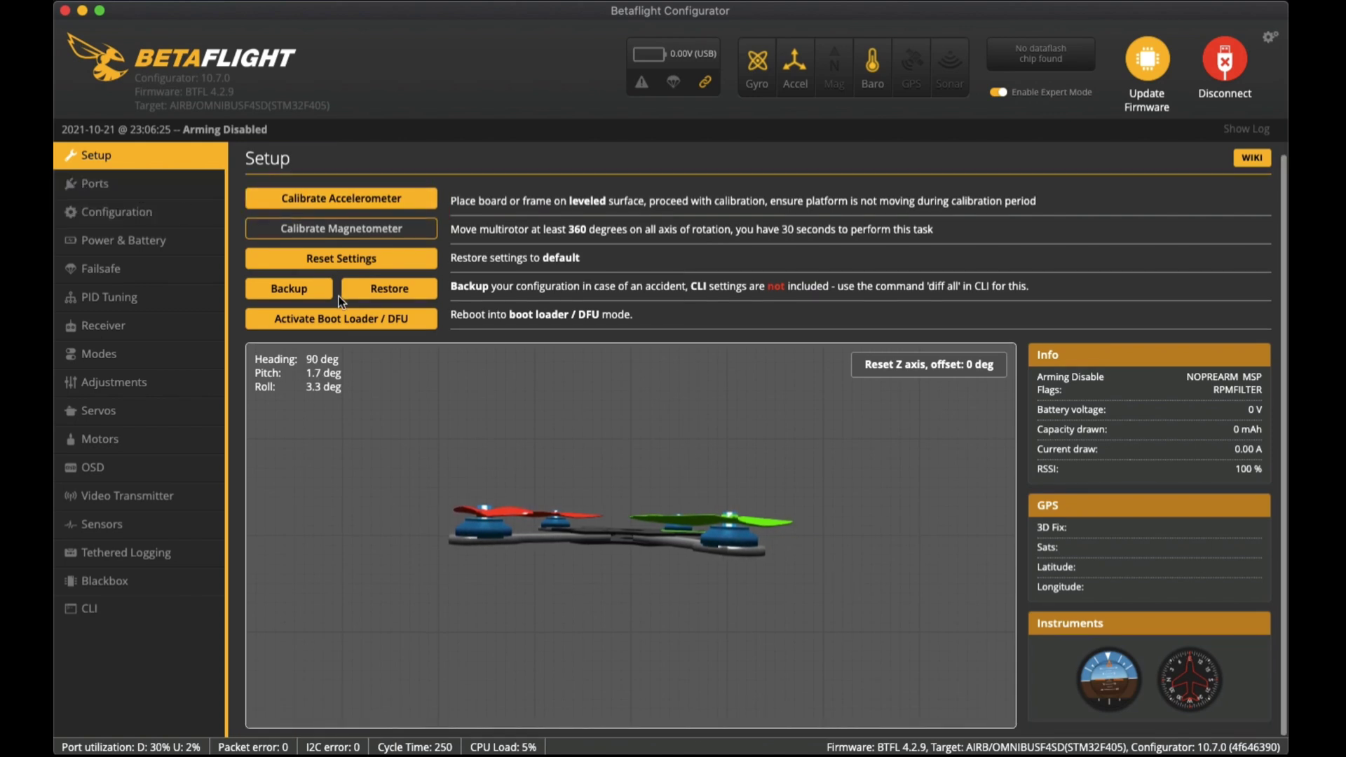
Review the serial port assignments and the peripheral options available for UART3
{"action": "left_click", "coordinate": [112, 195]}
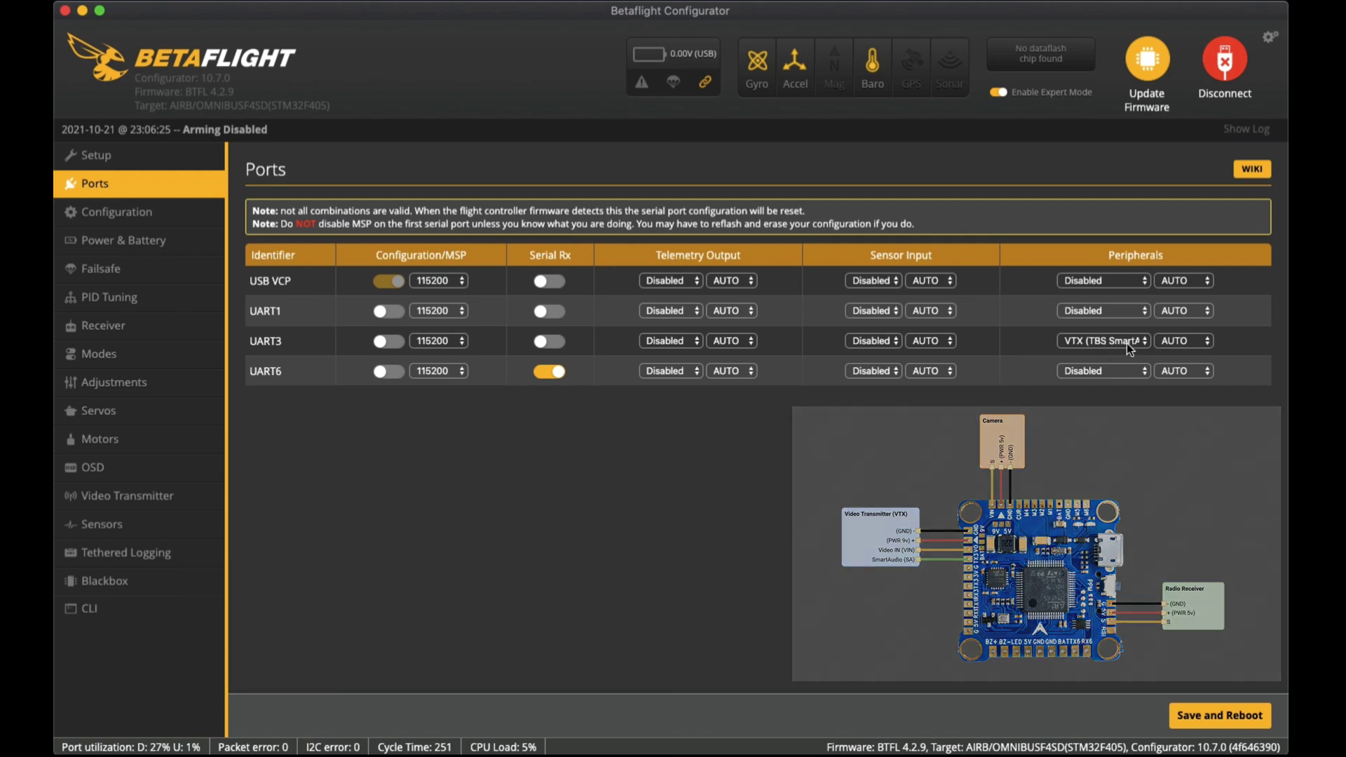
{"action": "left_click", "coordinate": [1126, 343]}
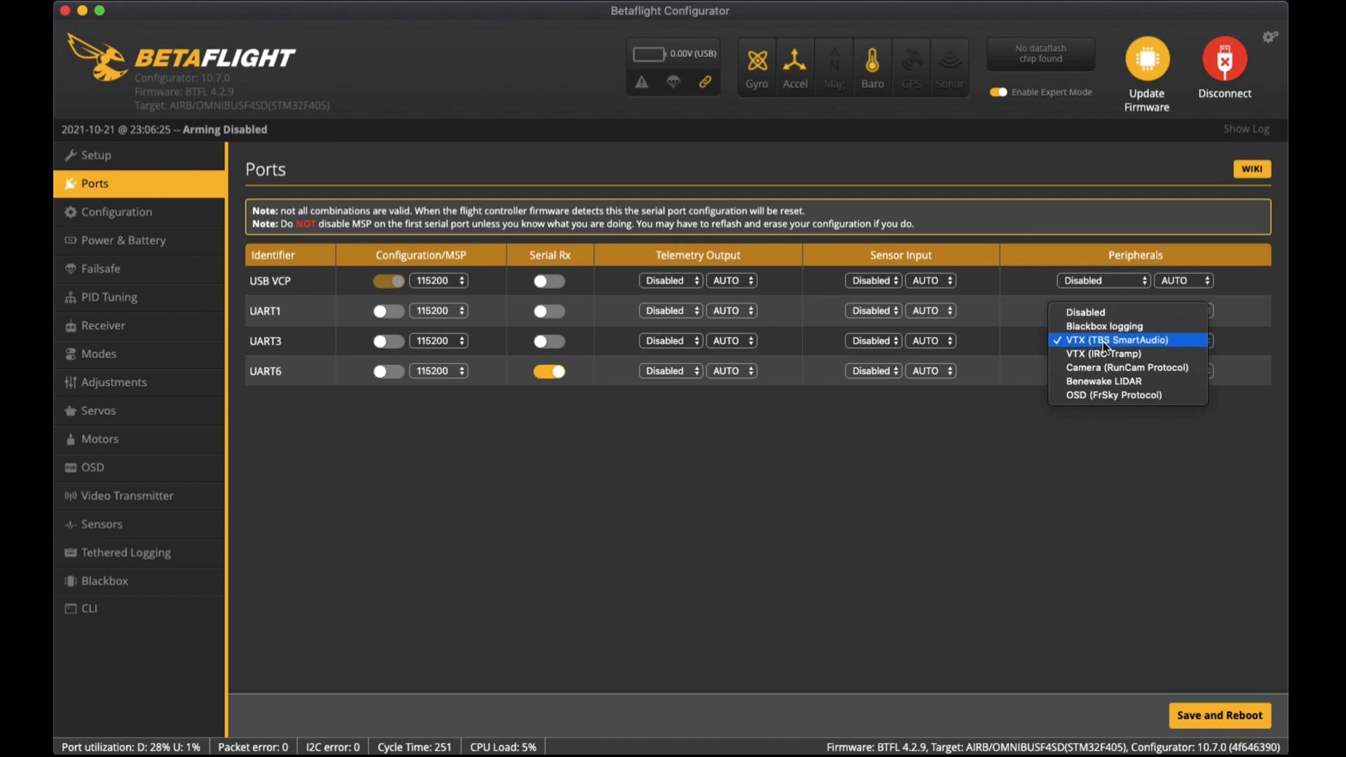
{"action": "left_click", "coordinate": [1276, 343]}
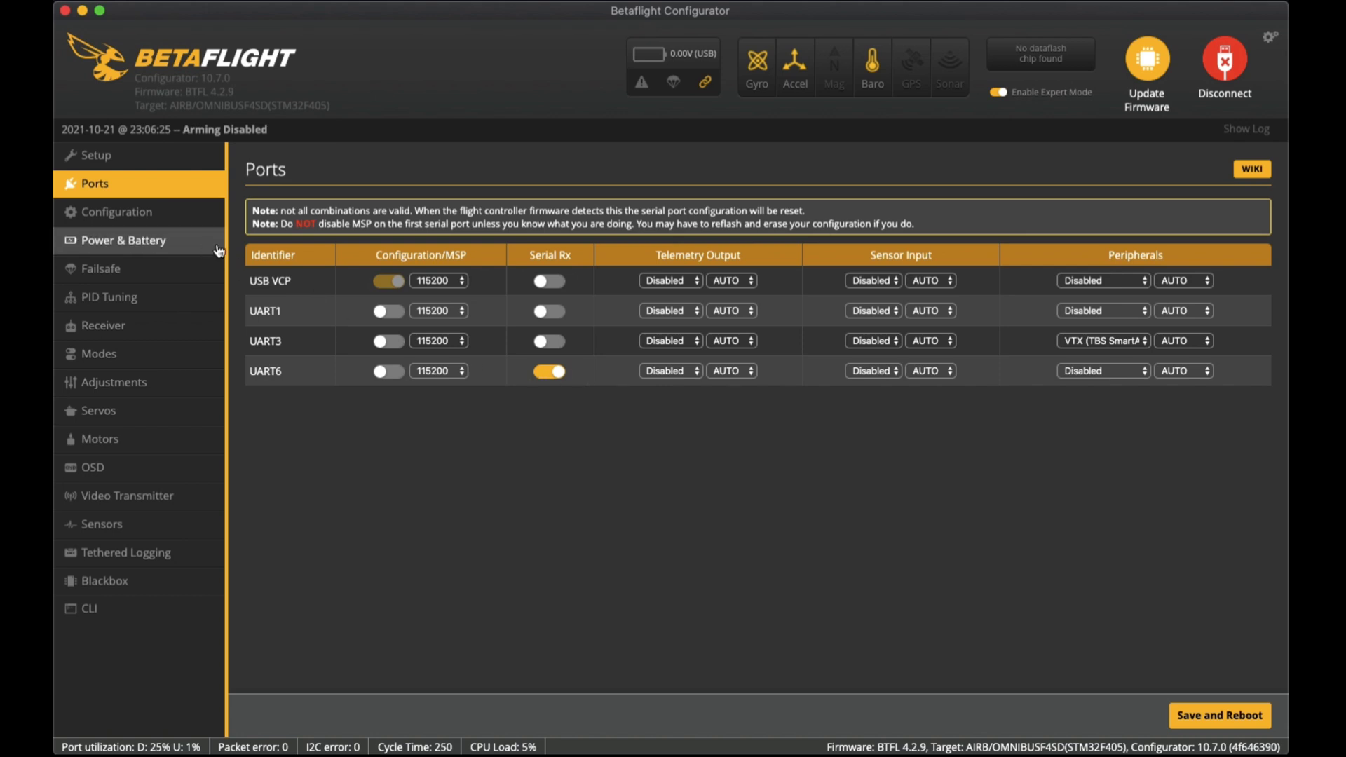
Examine the mixer, ESC/motor features, board alignment, arming angle and system configuration settings
{"action": "left_click", "coordinate": [151, 217]}
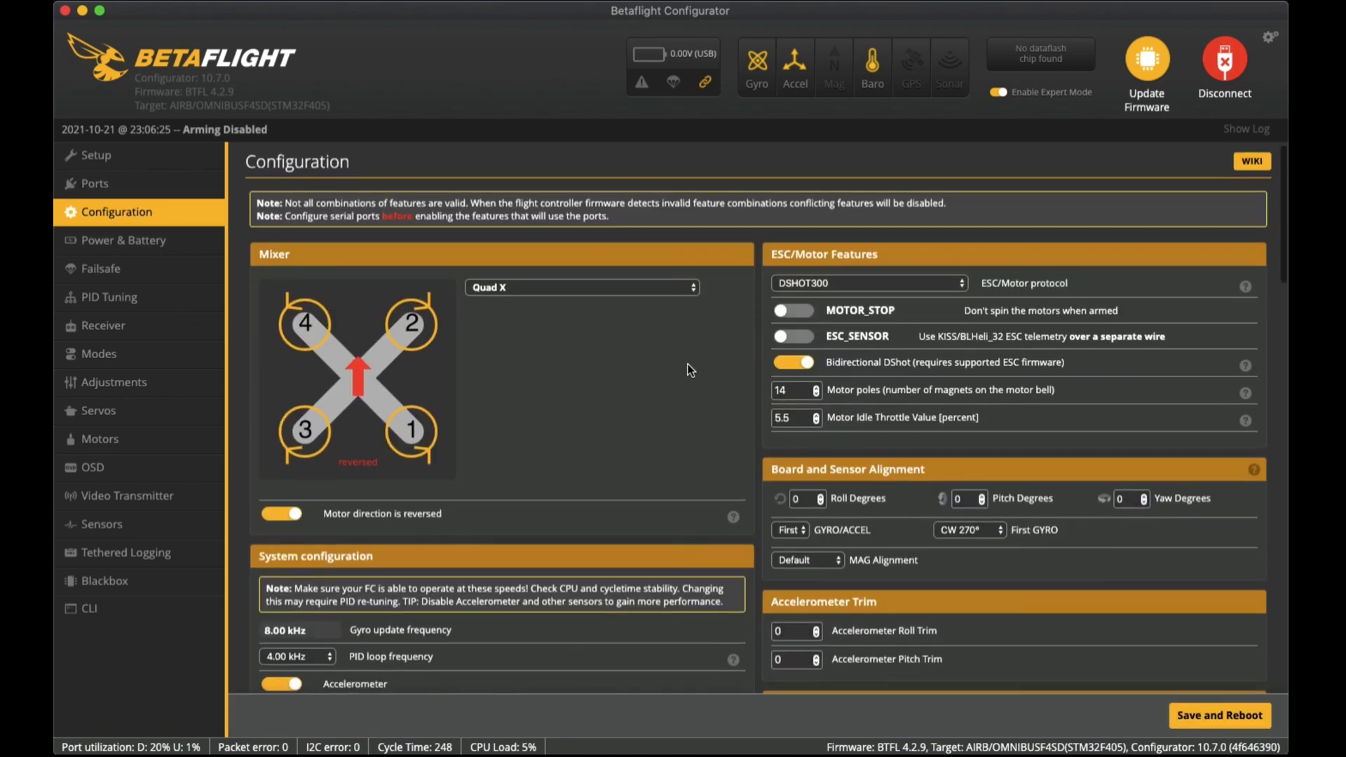
{"action": "scroll", "coordinate": [688, 364], "scroll_direction": "down", "scroll_amount": 2}
{"action": "scroll", "coordinate": [688, 364], "scroll_direction": "up", "scroll_amount": 2}
{"action": "scroll", "coordinate": [688, 364], "scroll_direction": "down", "scroll_amount": 1}
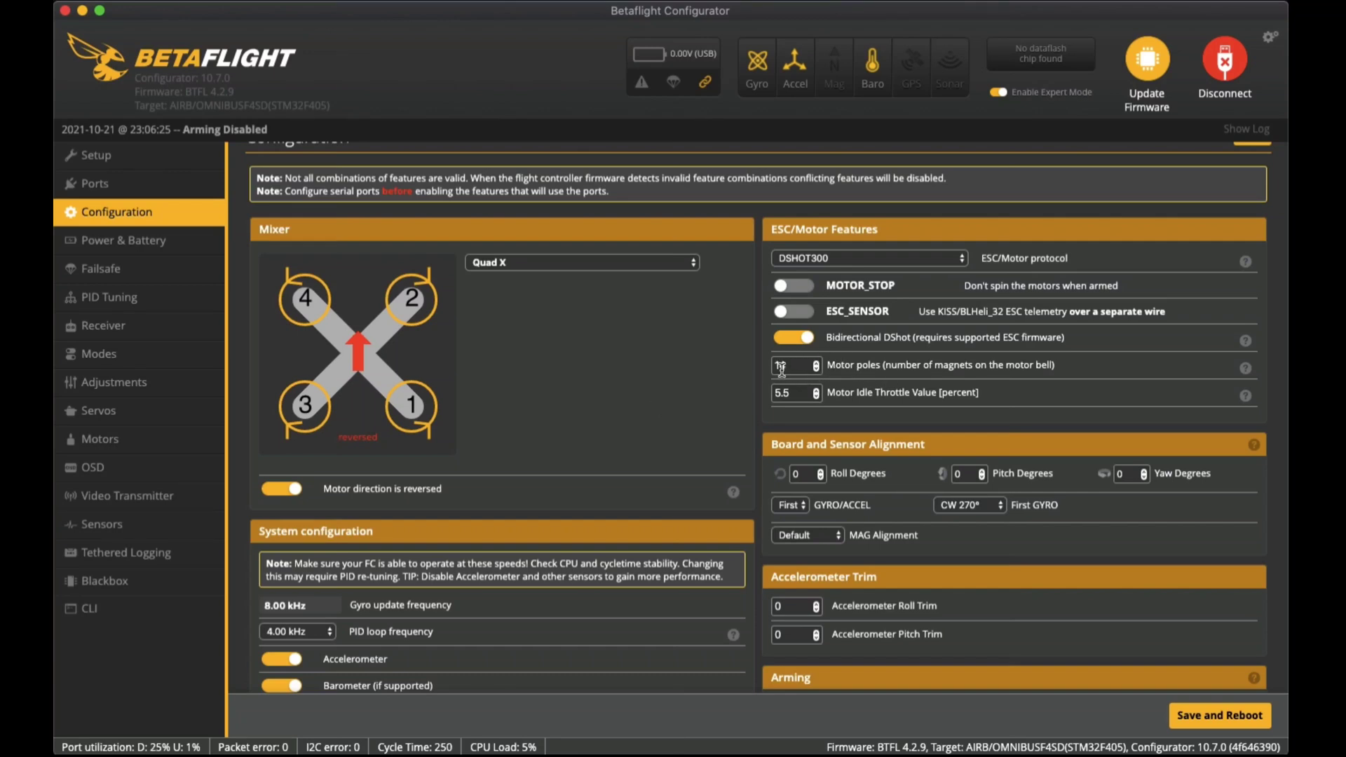
{"action": "scroll", "coordinate": [872, 360], "scroll_direction": "down", "scroll_amount": 2}
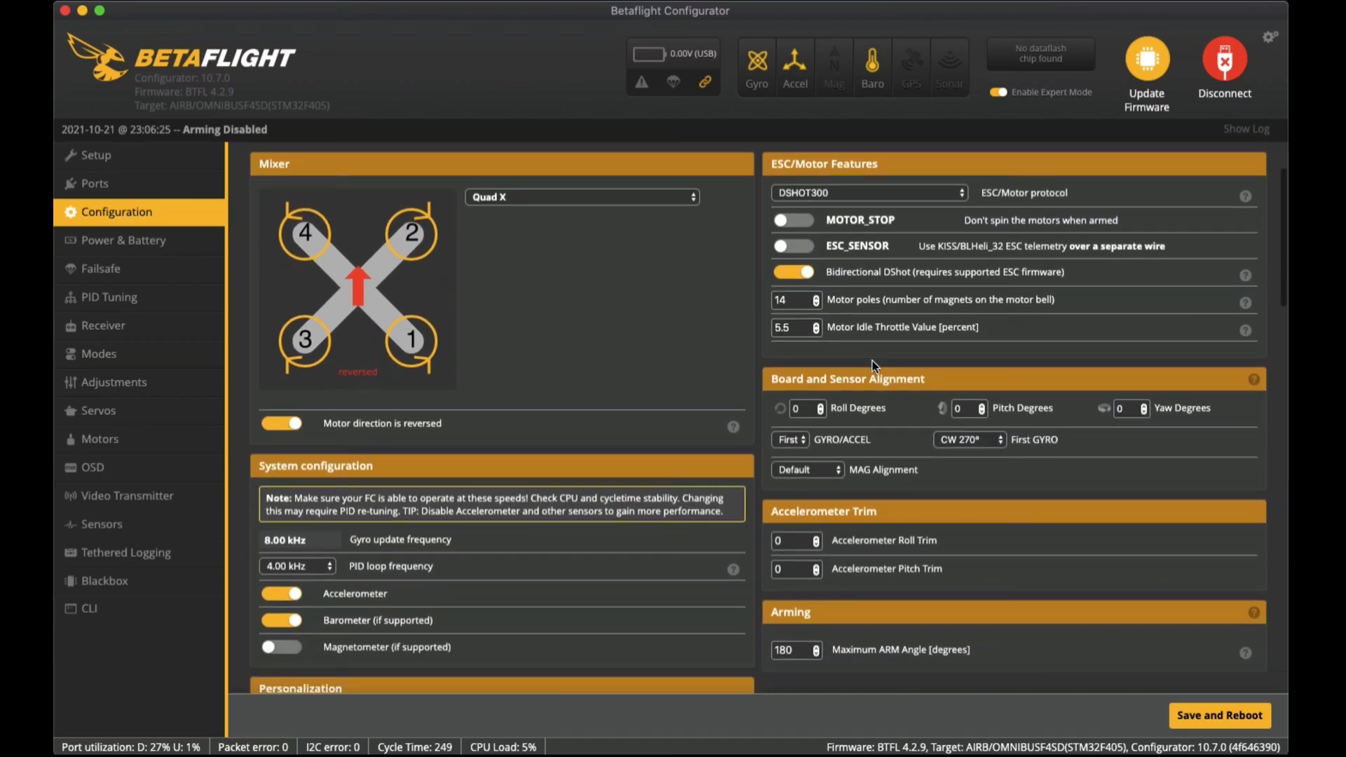
{"action": "scroll", "coordinate": [872, 361], "scroll_direction": "down", "scroll_amount": 4}
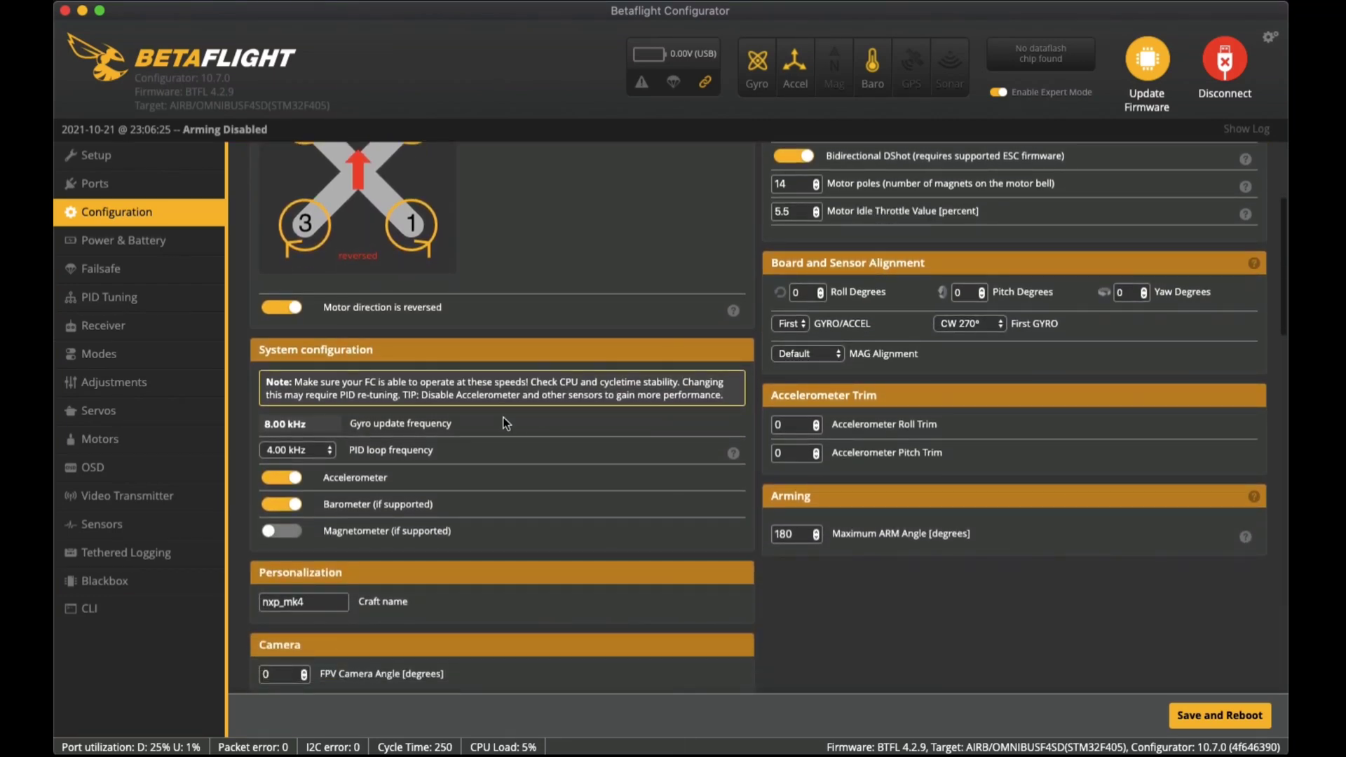
{"action": "scroll", "coordinate": [508, 410], "scroll_direction": "down", "scroll_amount": 1}
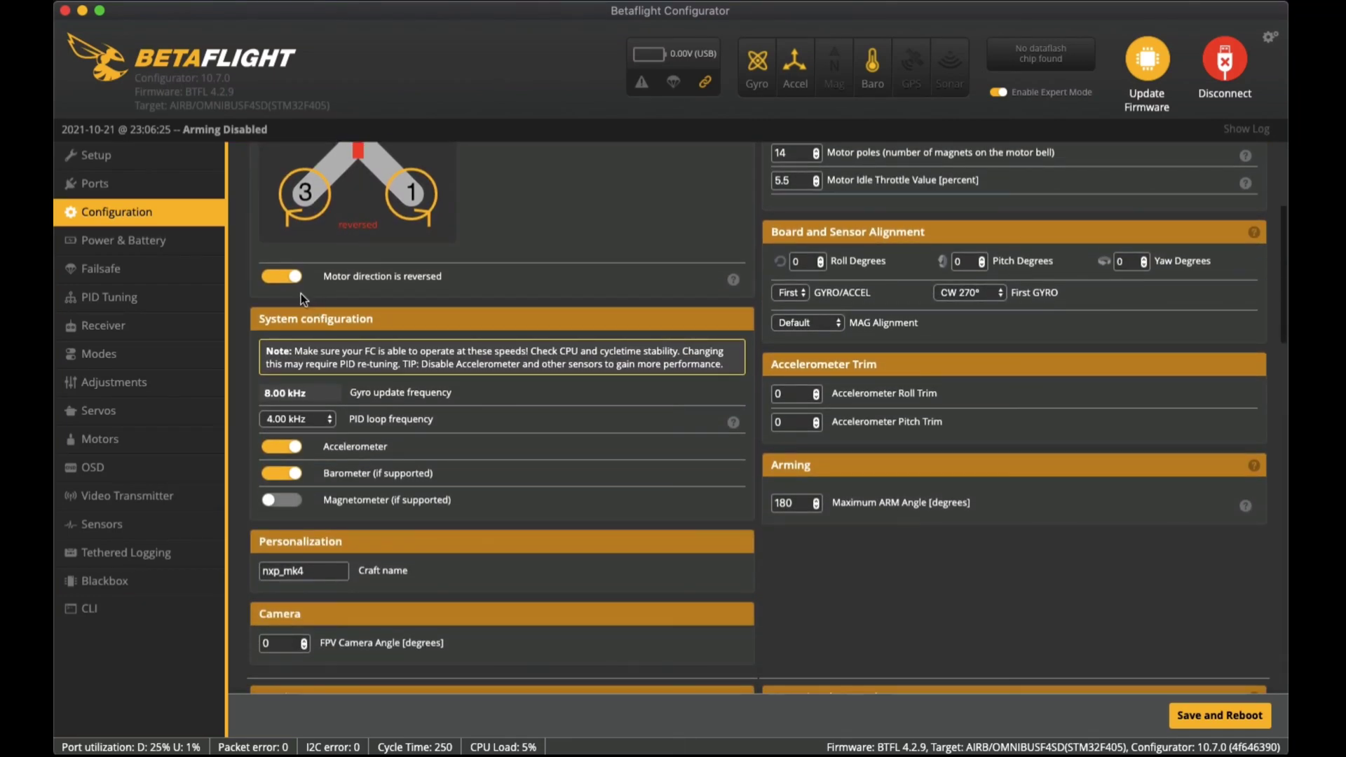
{"action": "scroll", "coordinate": [414, 392], "scroll_direction": "down", "scroll_amount": 3}
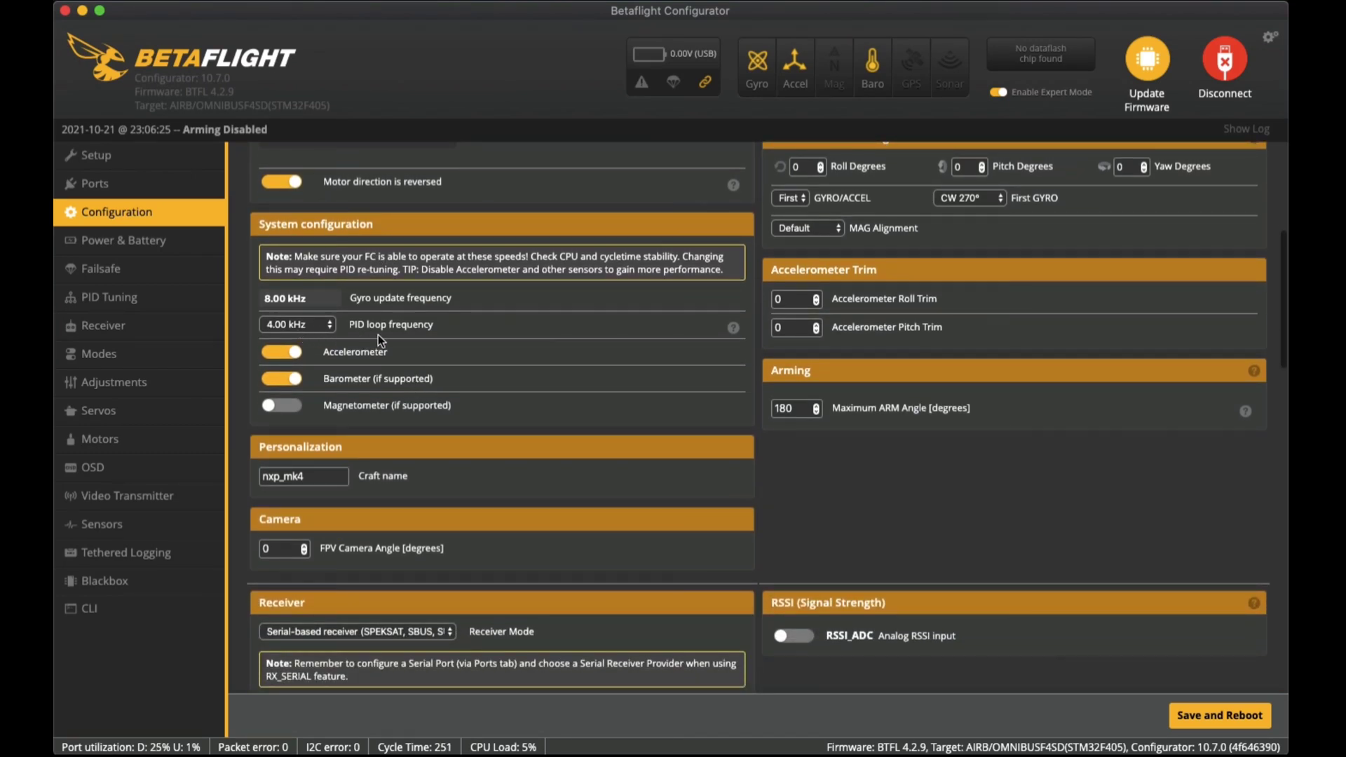
{"action": "scroll", "coordinate": [409, 335], "scroll_direction": "down", "scroll_amount": 1}
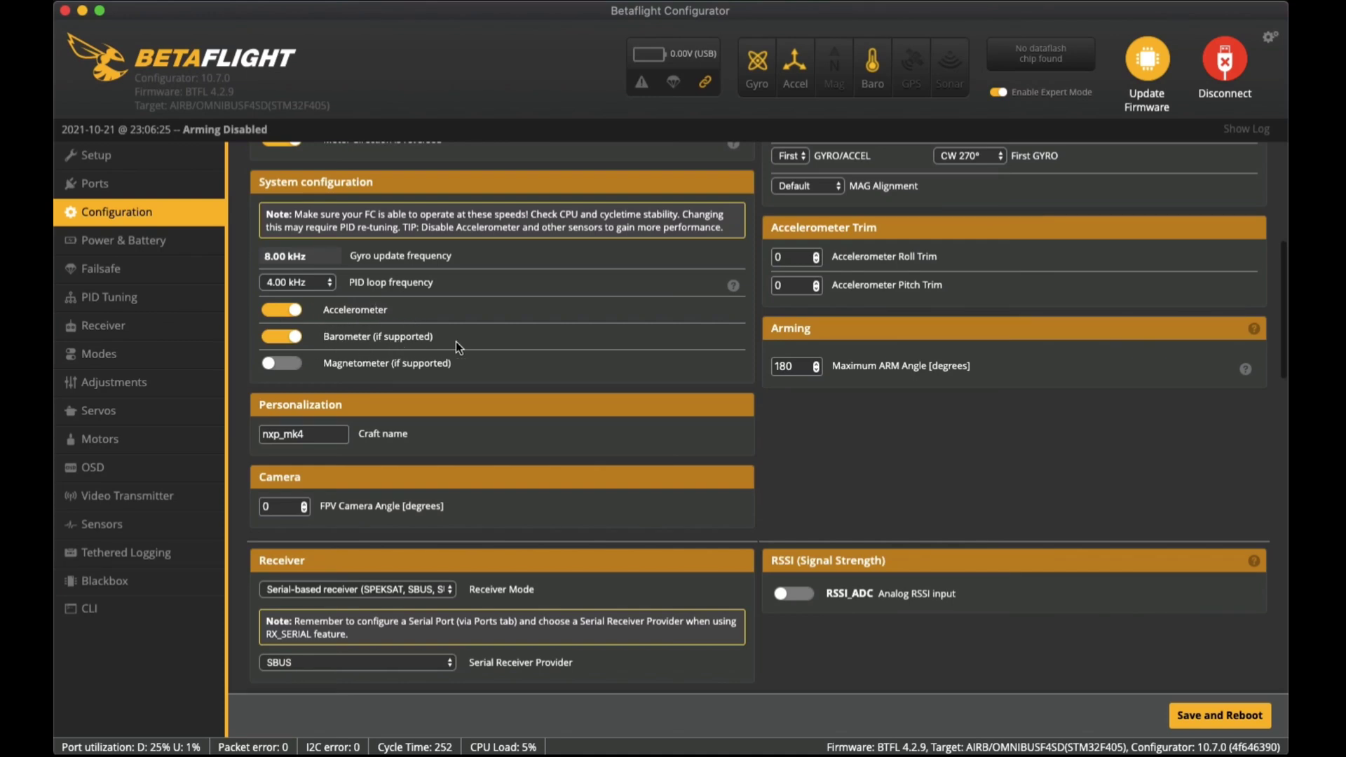
{"action": "scroll", "coordinate": [456, 342], "scroll_direction": "down", "scroll_amount": 2}
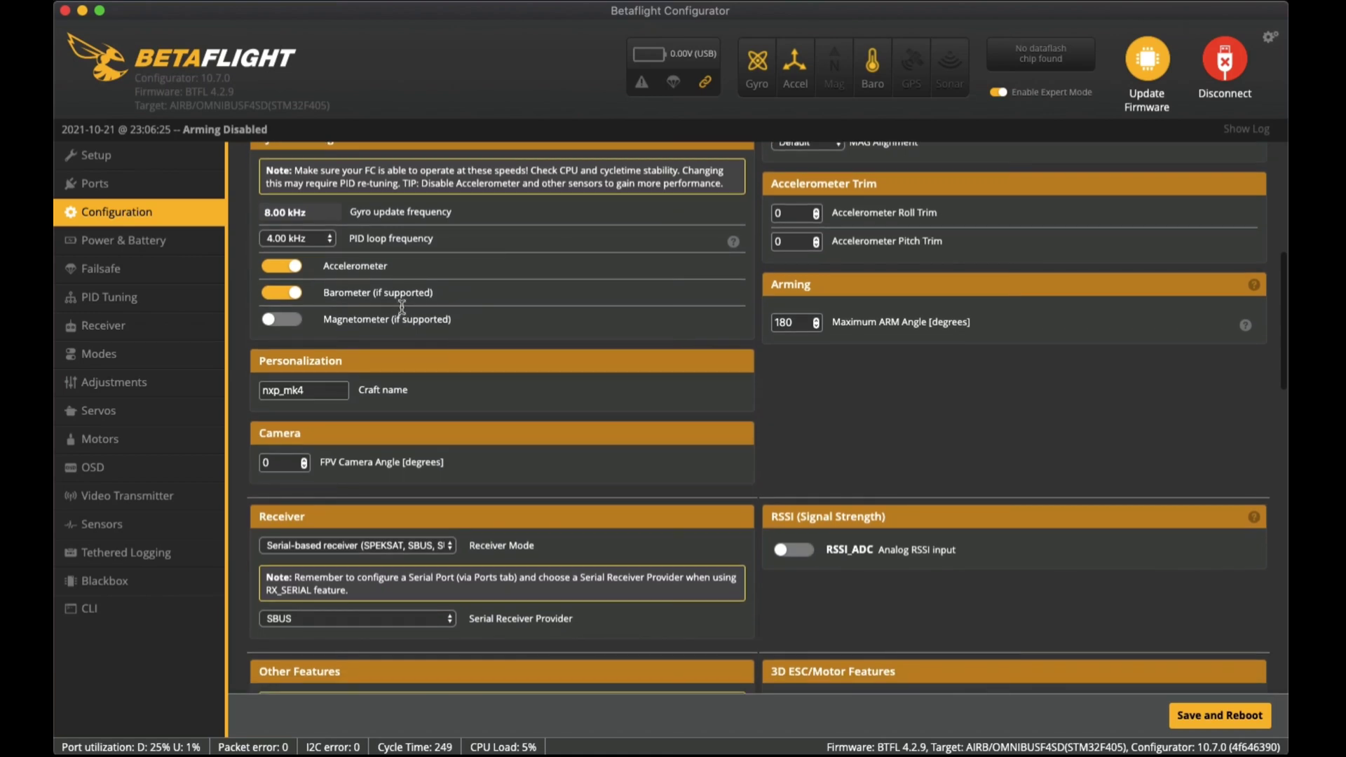
{"action": "scroll", "coordinate": [440, 295], "scroll_direction": "down", "scroll_amount": 3}
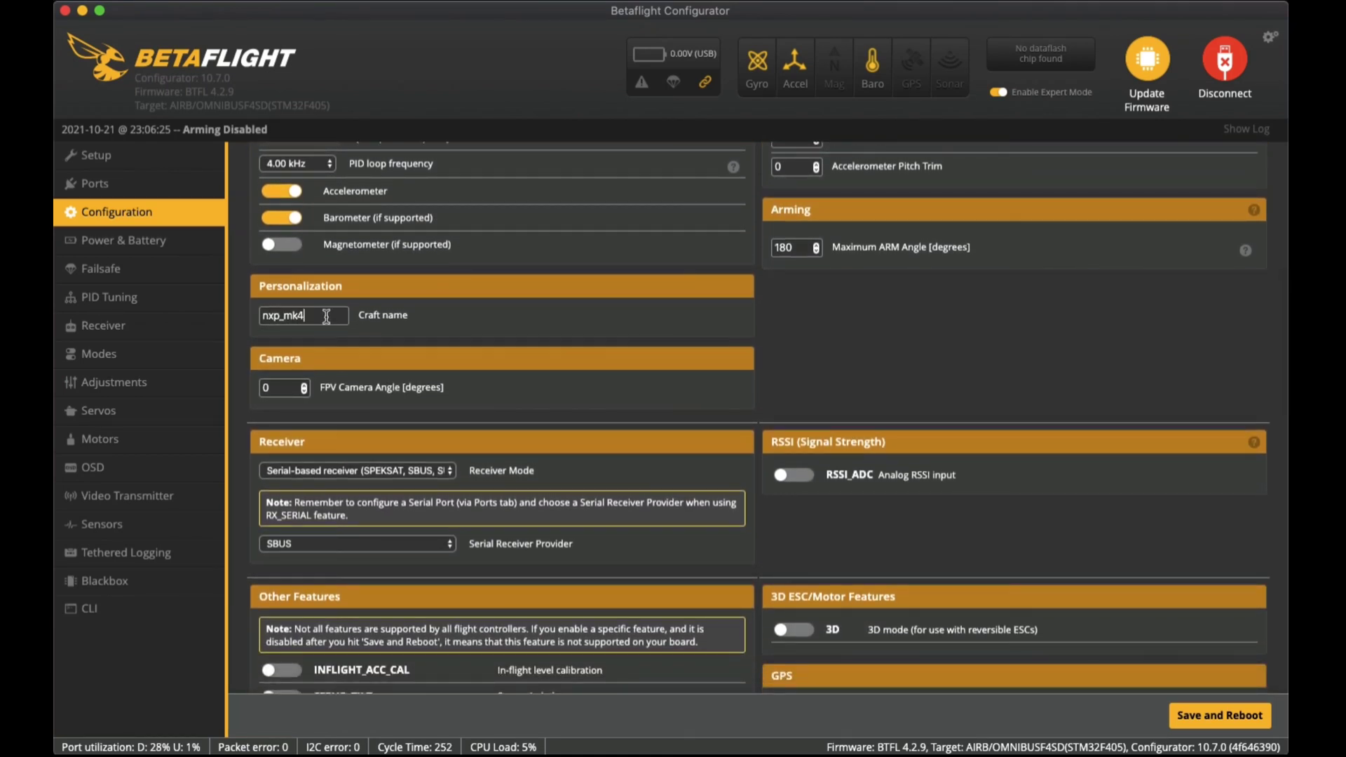
Review the craft name and FPV camera angle settings in the configuration
{"action": "left_click_drag", "start_coordinate": [327, 316], "coordinate": [179, 309]}
{"action": "scroll", "coordinate": [366, 327], "scroll_direction": "down", "scroll_amount": 4}
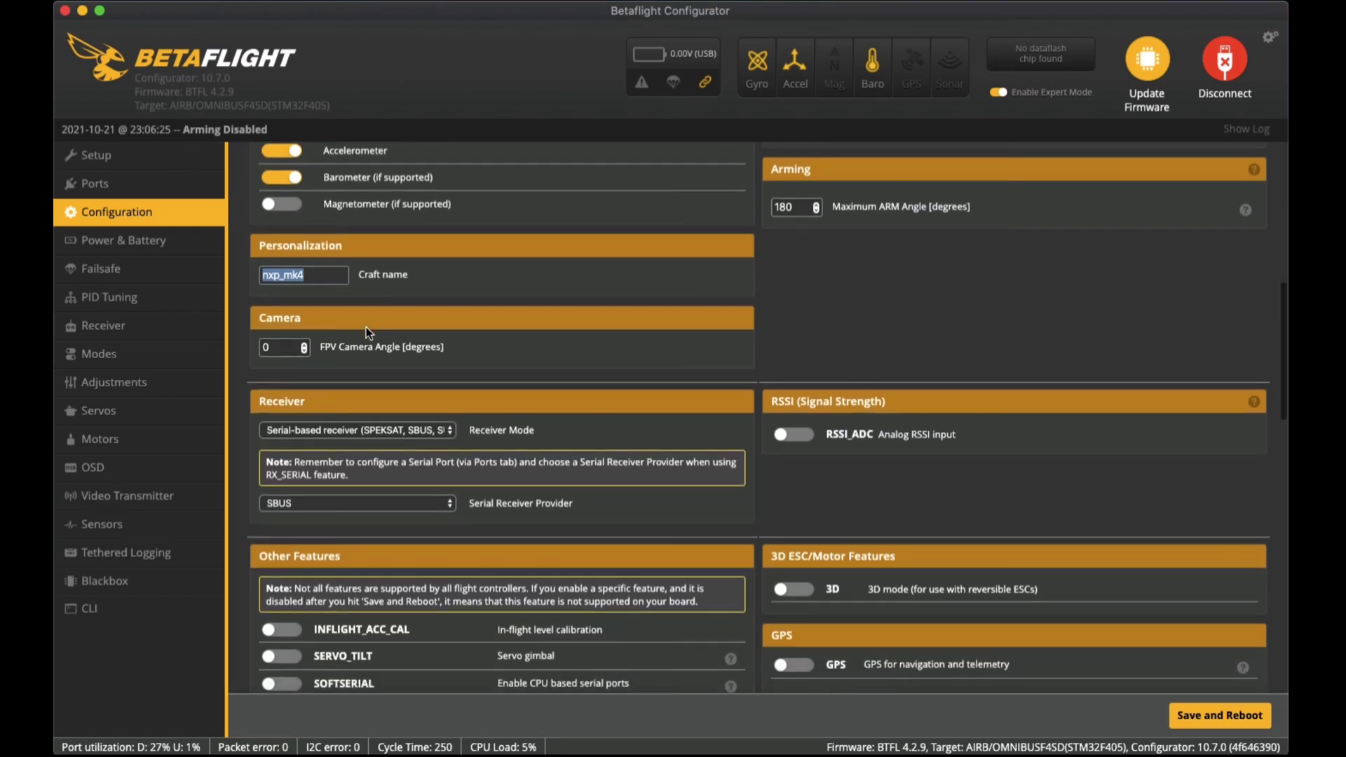
{"action": "scroll", "coordinate": [366, 327], "scroll_direction": "down", "scroll_amount": 1}
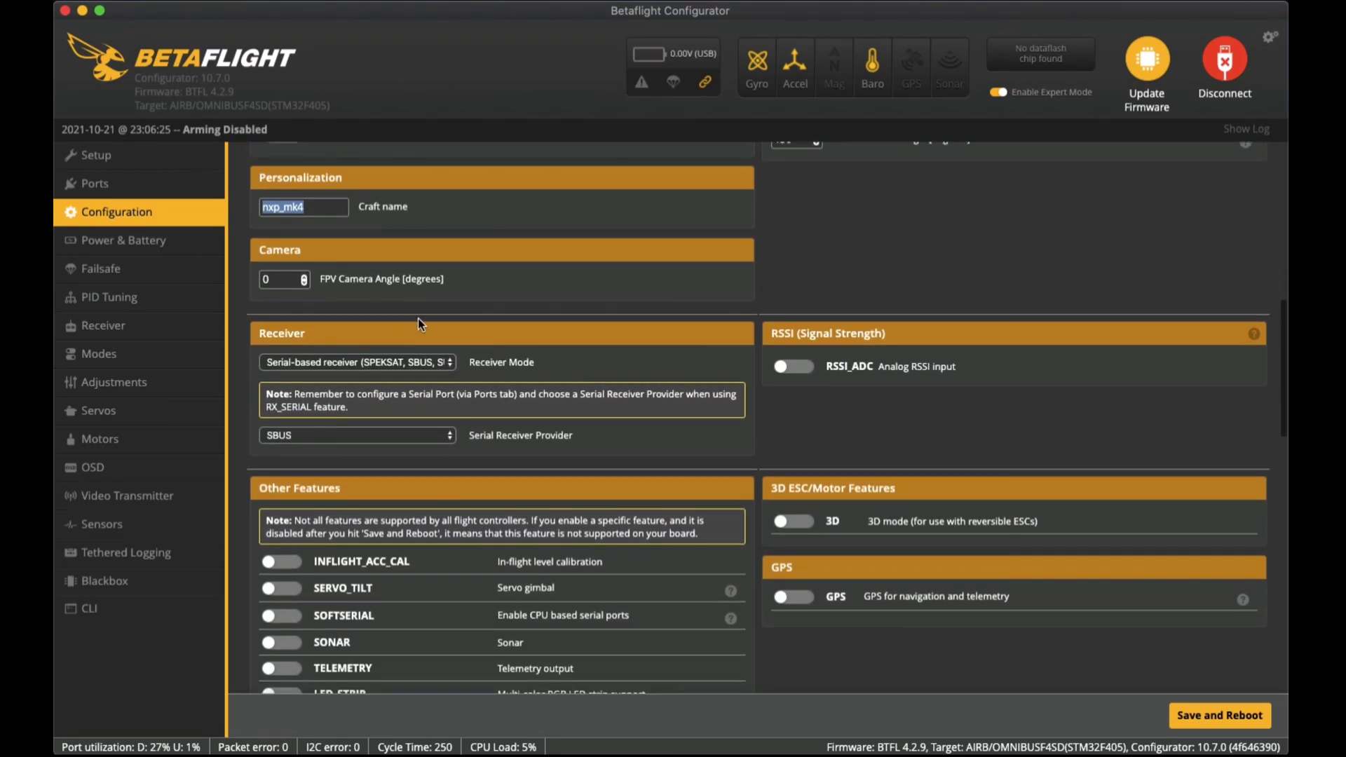
{"action": "scroll", "coordinate": [418, 318], "scroll_direction": "down", "scroll_amount": 1}
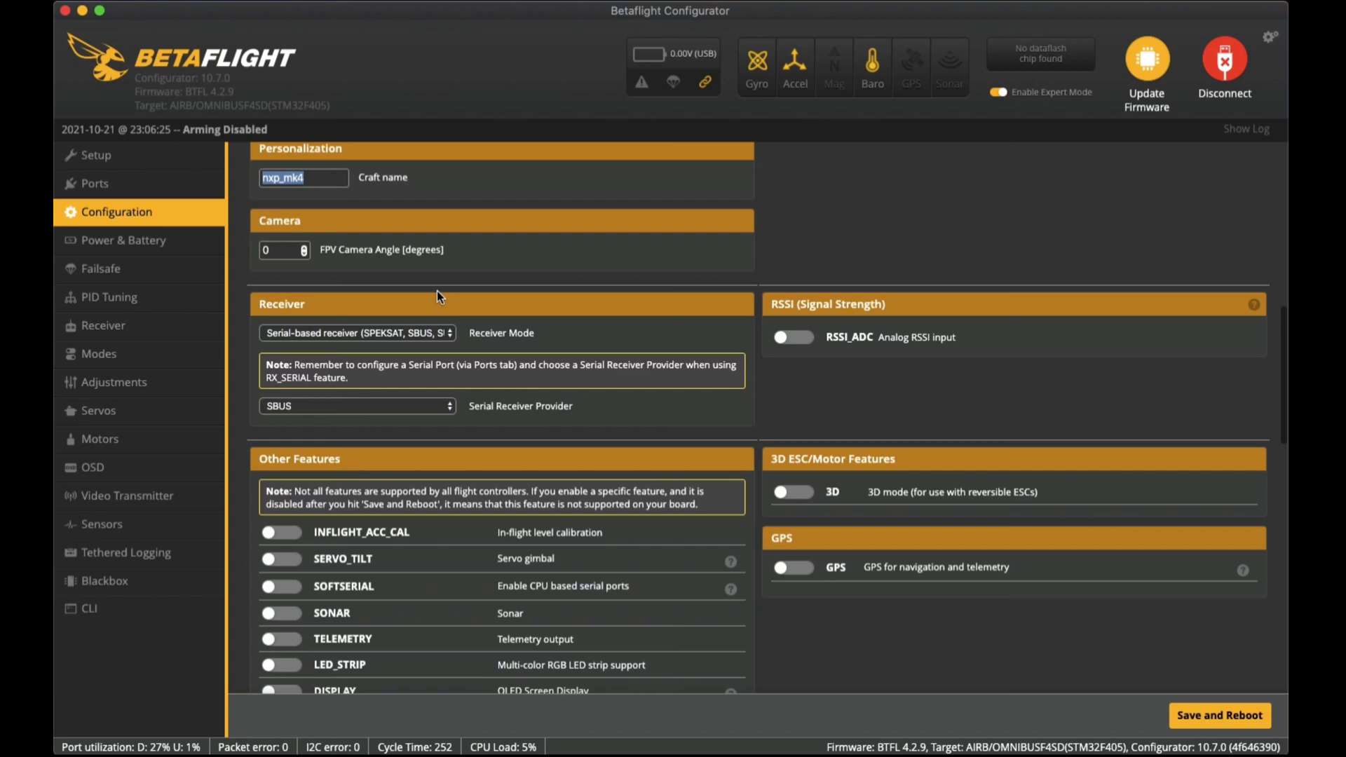
{"action": "scroll", "coordinate": [418, 273], "scroll_direction": "down", "scroll_amount": 2}
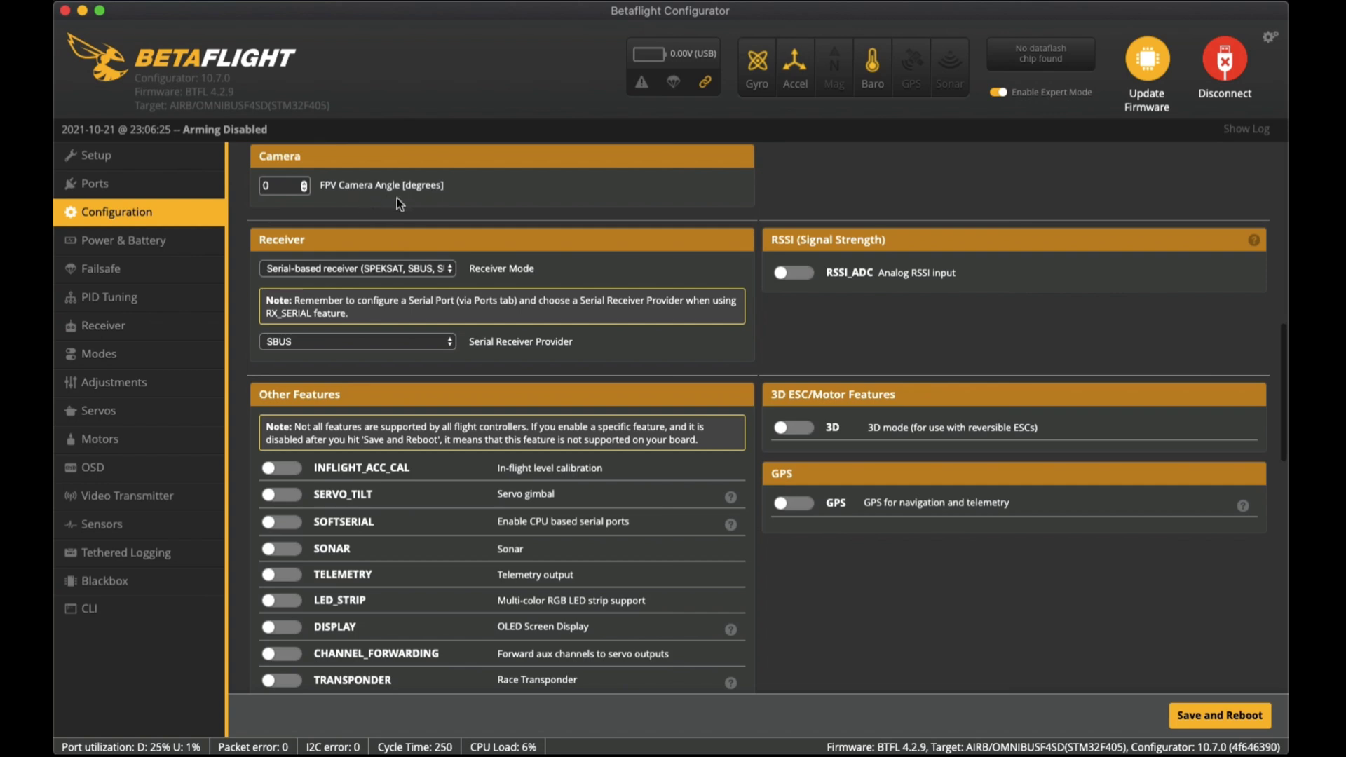
Review the receiver mode and serial receiver provider options, keeping the serial-based receiver with SBUS
{"action": "scroll", "coordinate": [415, 207], "scroll_direction": "down", "scroll_amount": 1}
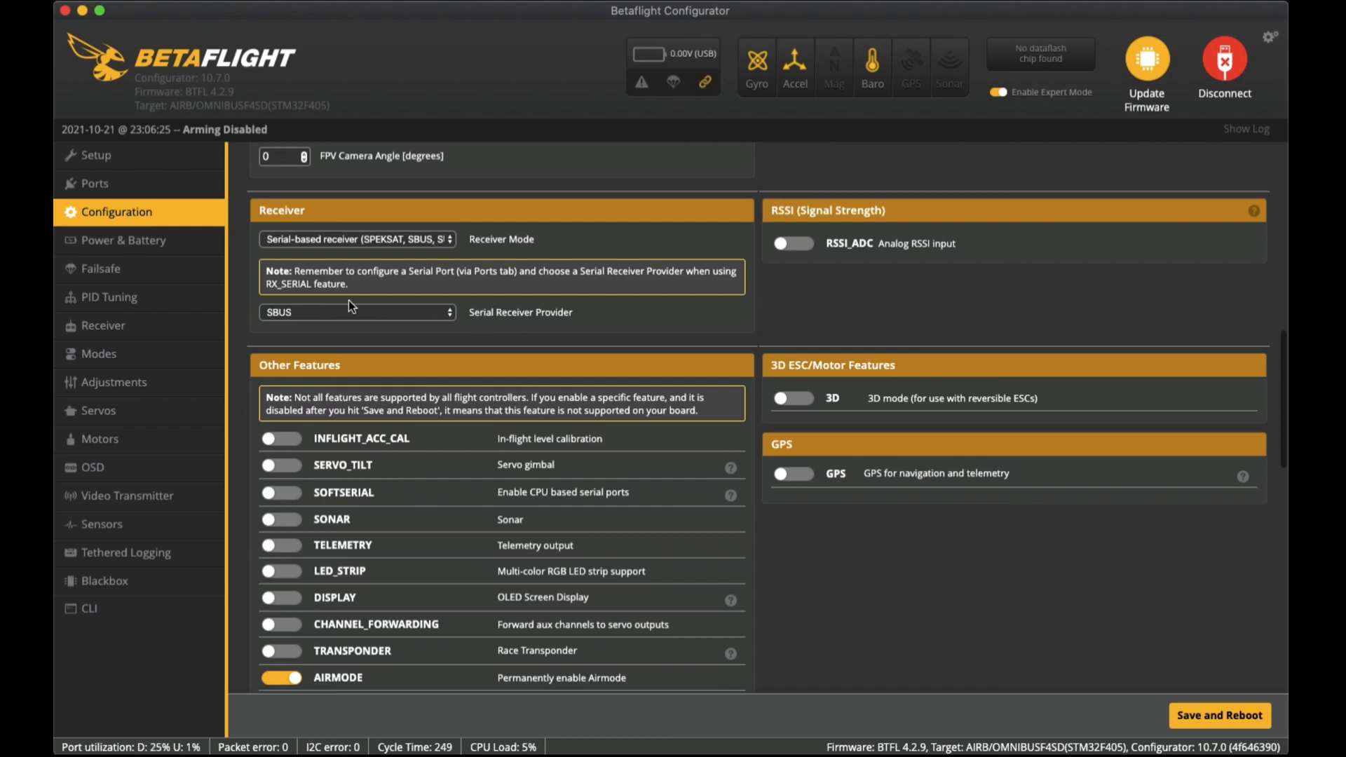
{"action": "left_click", "coordinate": [338, 239]}
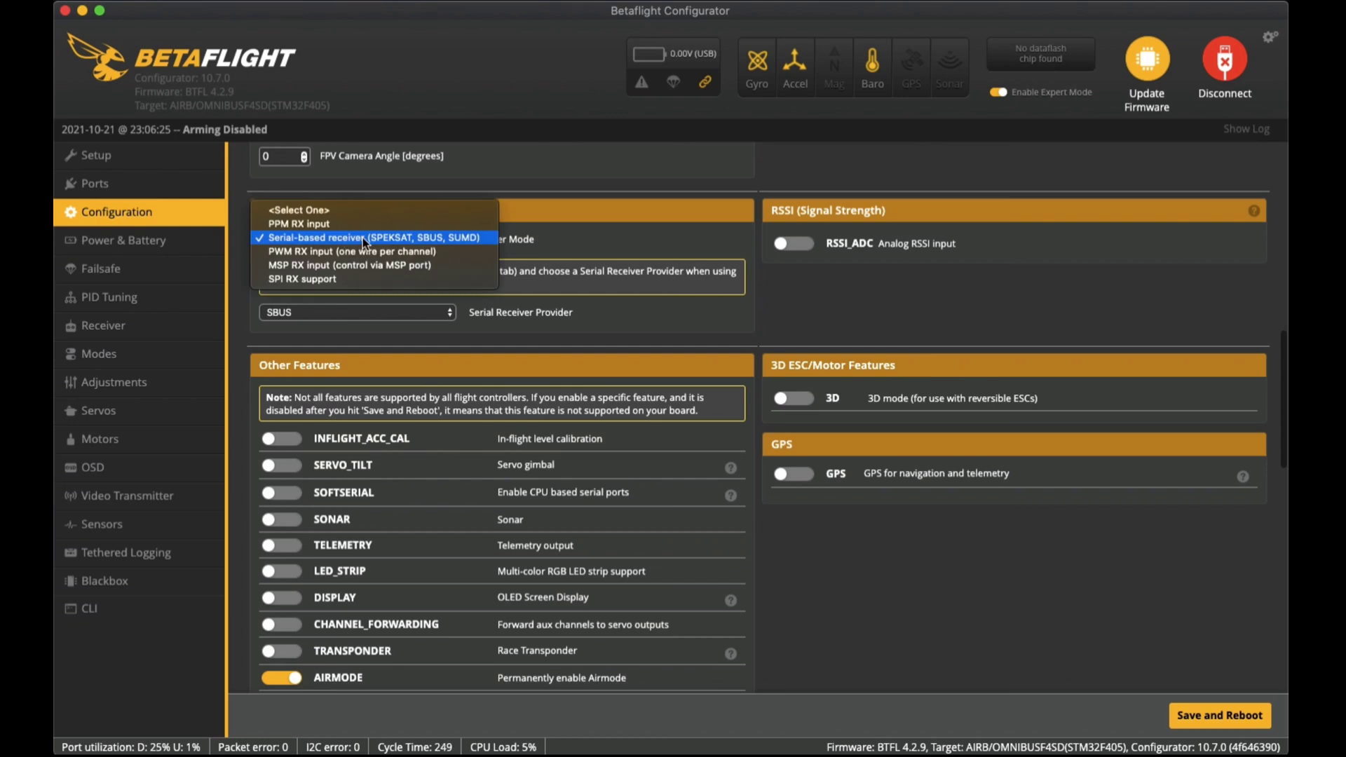
{"action": "left_click", "coordinate": [432, 238]}
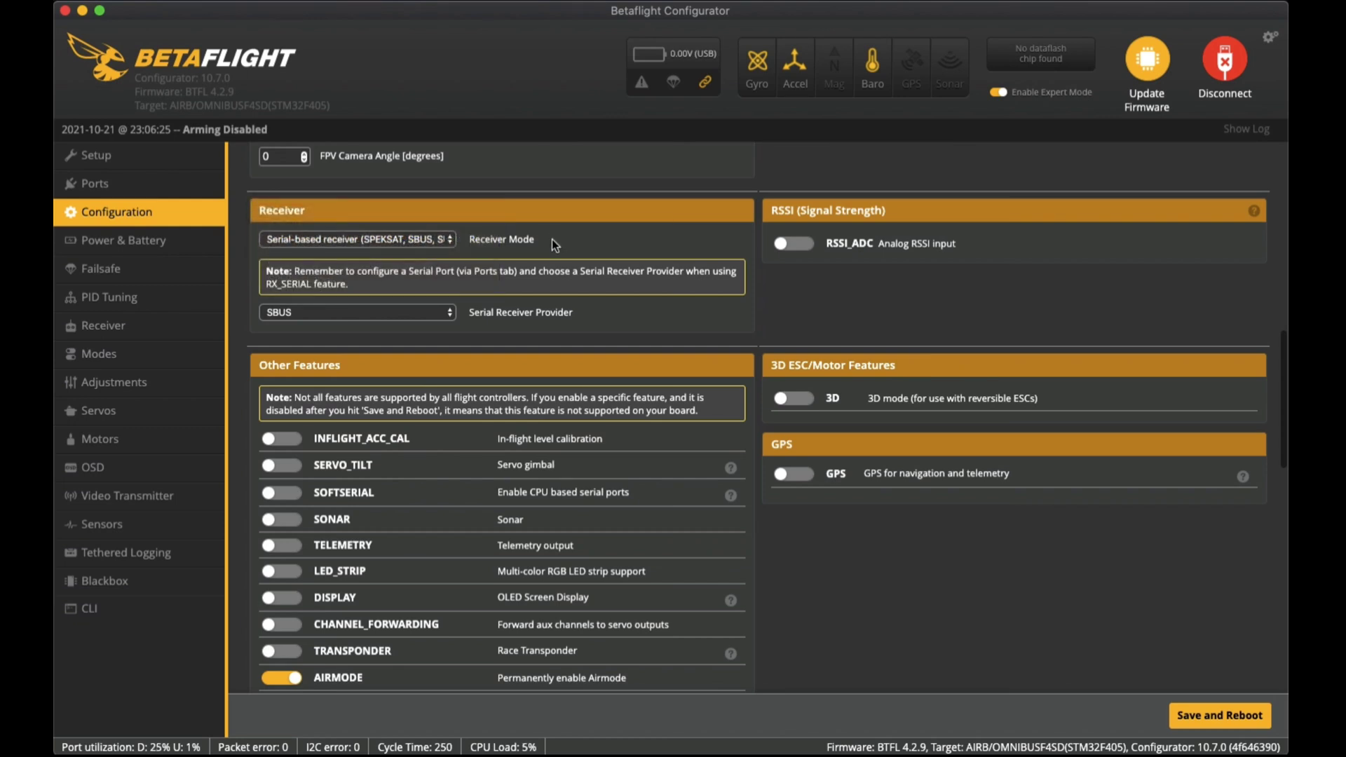
{"action": "left_click", "coordinate": [425, 318]}
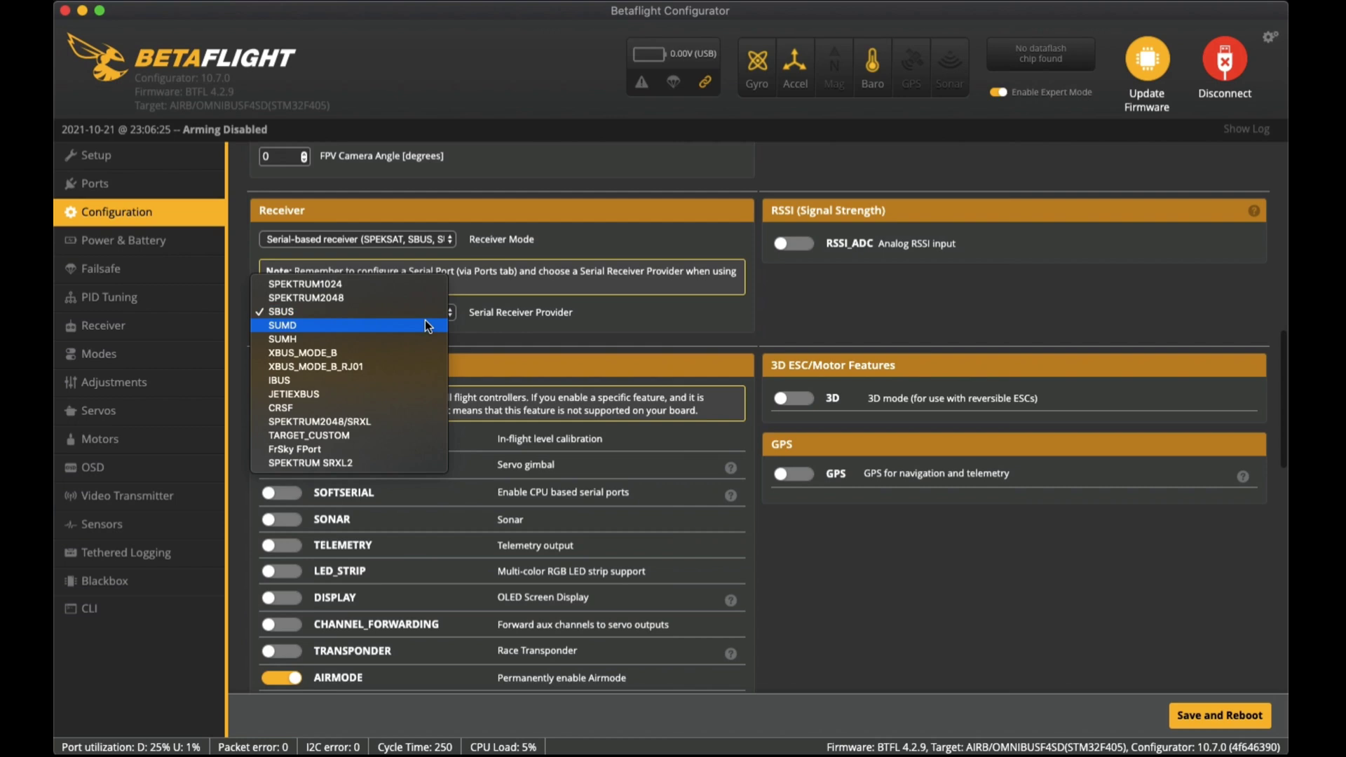
{"action": "left_click", "coordinate": [505, 318]}
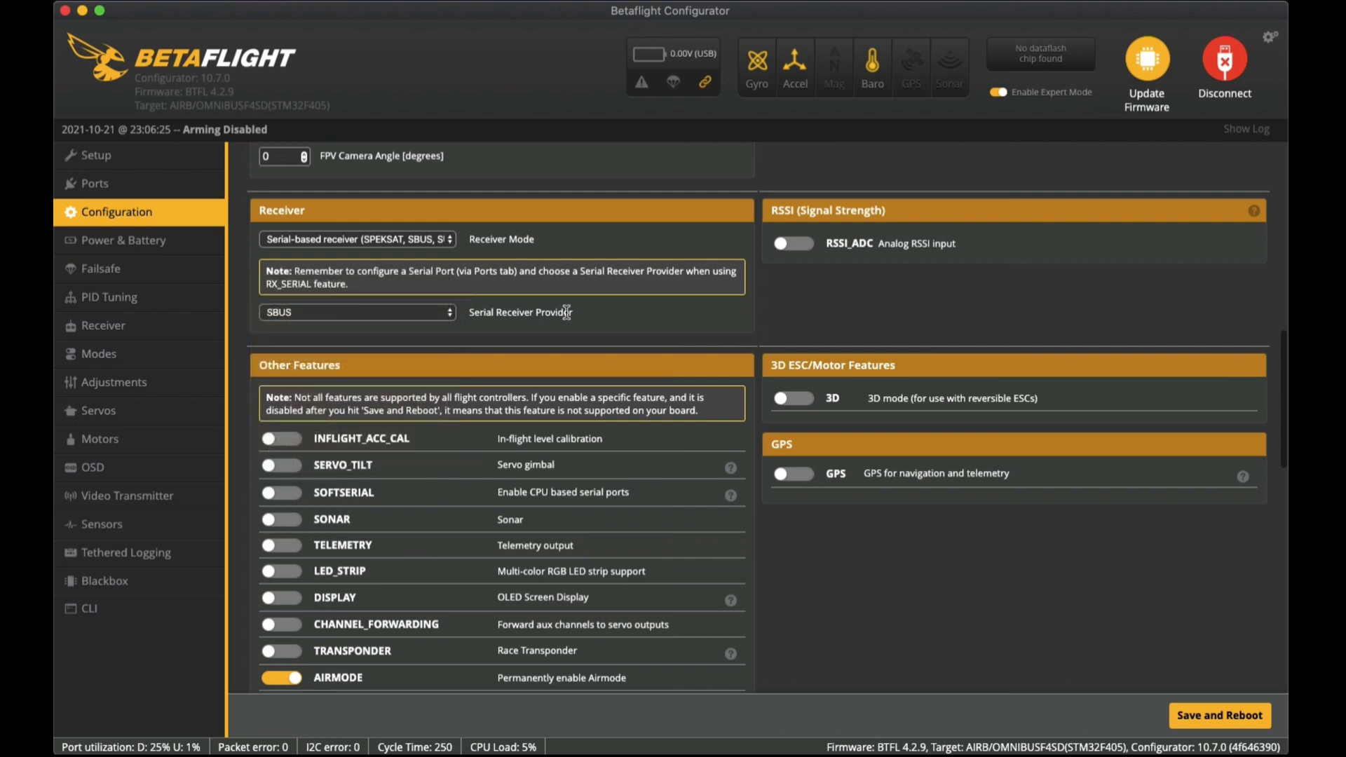
Examine the other features, including AIRMODE, OSD and DYNAMIC_FILTER, and the Dshot beacon and beeper settings
{"action": "scroll", "coordinate": [565, 312], "scroll_direction": "down", "scroll_amount": 5}
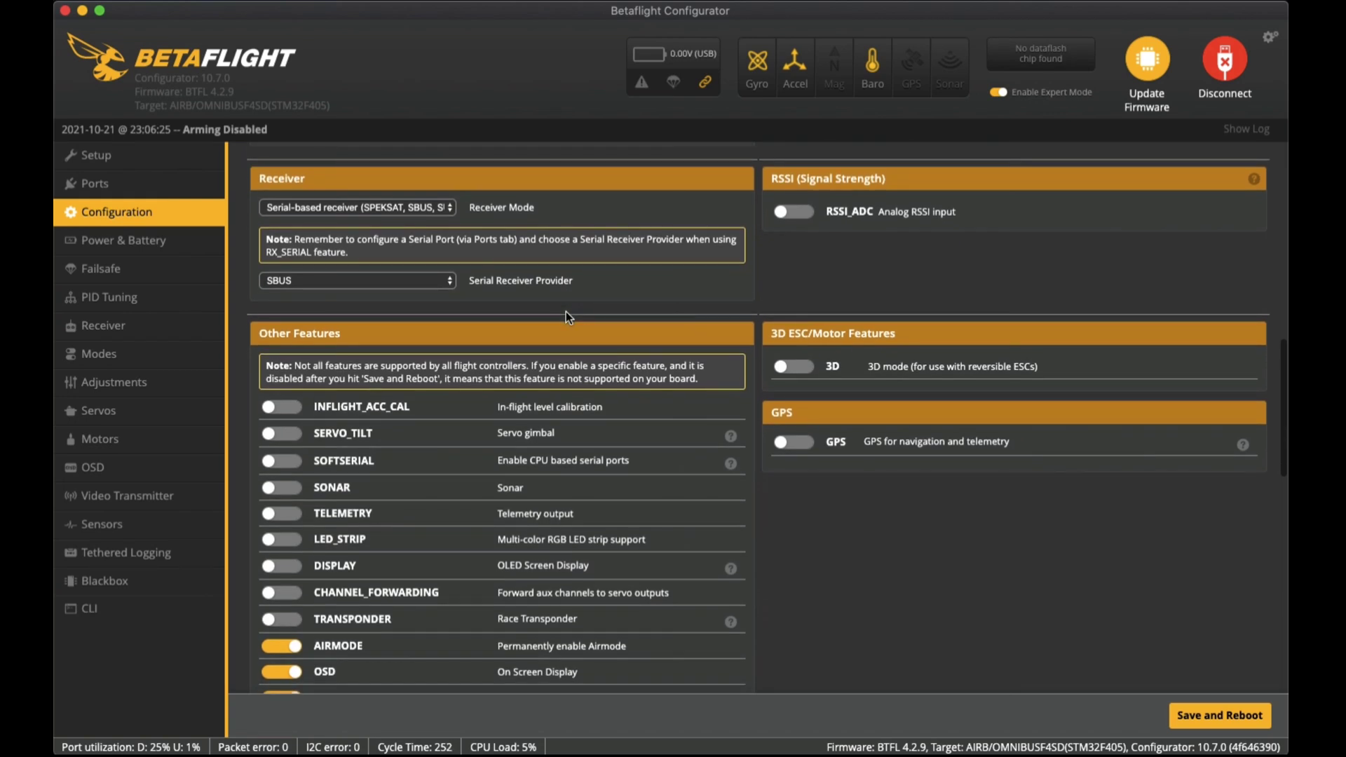
{"action": "scroll", "coordinate": [566, 312], "scroll_direction": "down", "scroll_amount": 2}
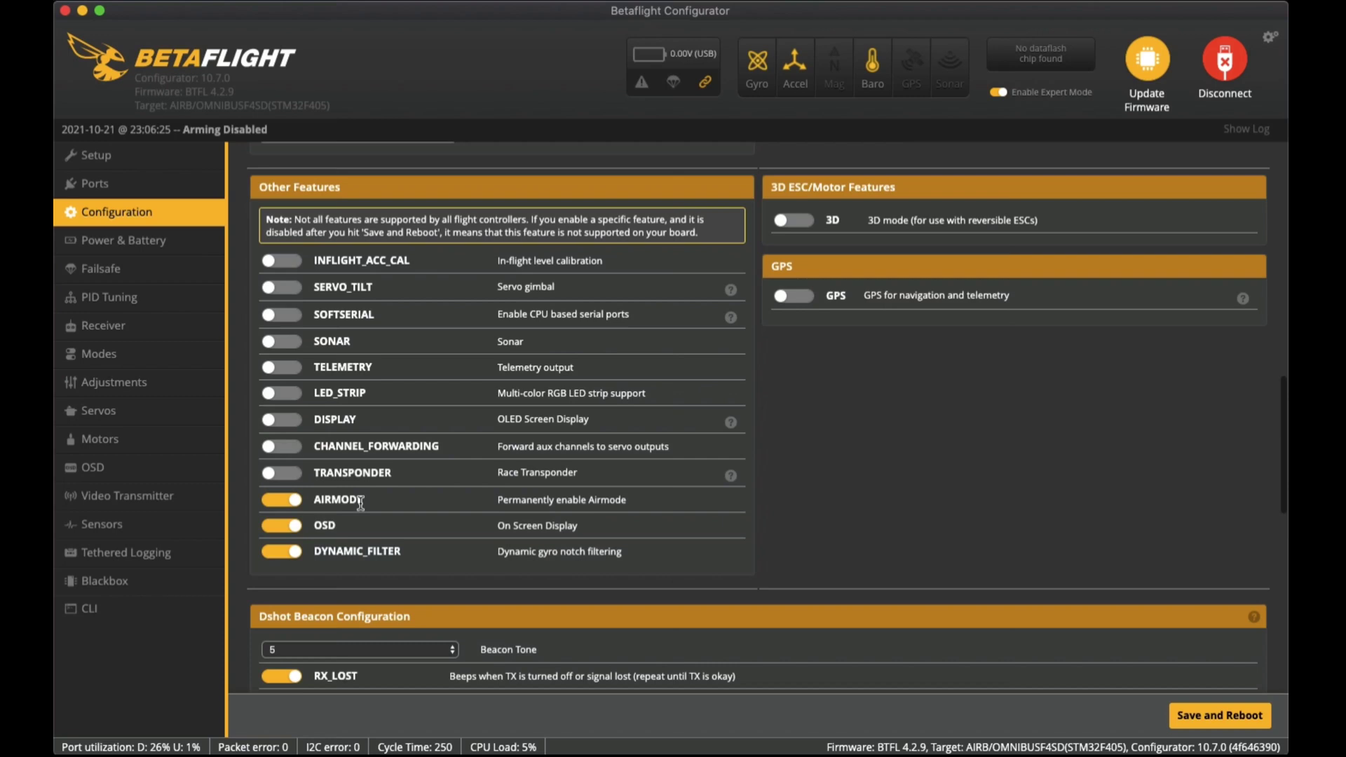
{"action": "scroll", "coordinate": [359, 502], "scroll_direction": "down", "scroll_amount": 3}
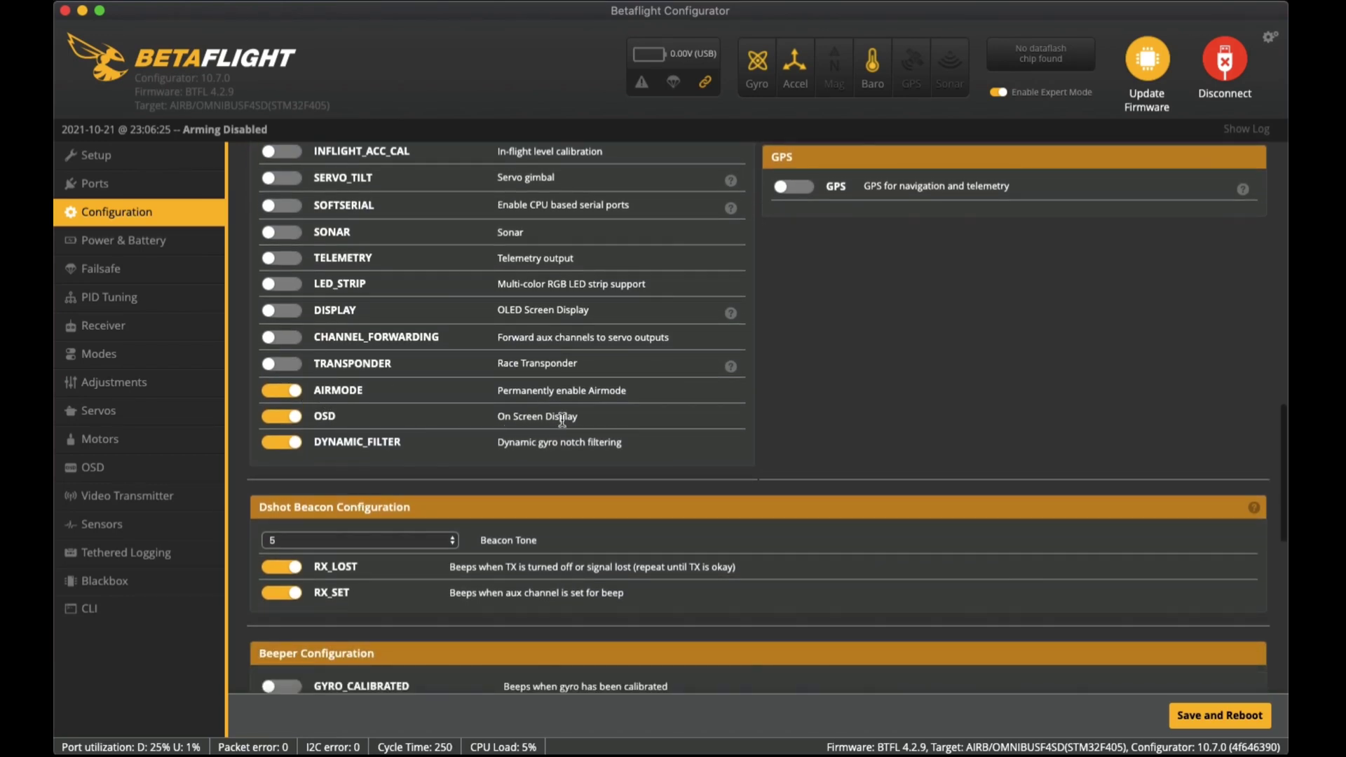
{"action": "scroll", "coordinate": [572, 420], "scroll_direction": "down", "scroll_amount": 2}
{"action": "scroll", "coordinate": [578, 356], "scroll_direction": "down", "scroll_amount": 2}
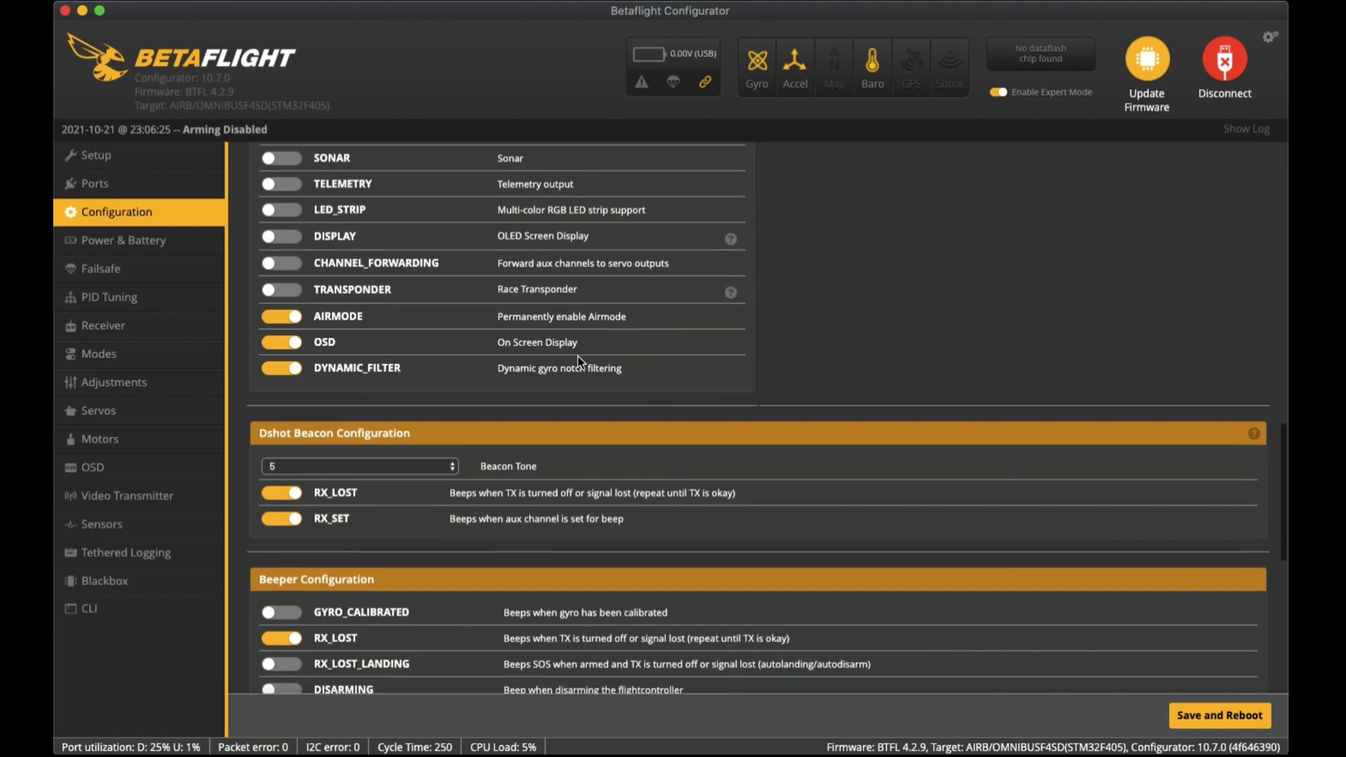
{"action": "scroll", "coordinate": [617, 319], "scroll_direction": "down", "scroll_amount": 1}
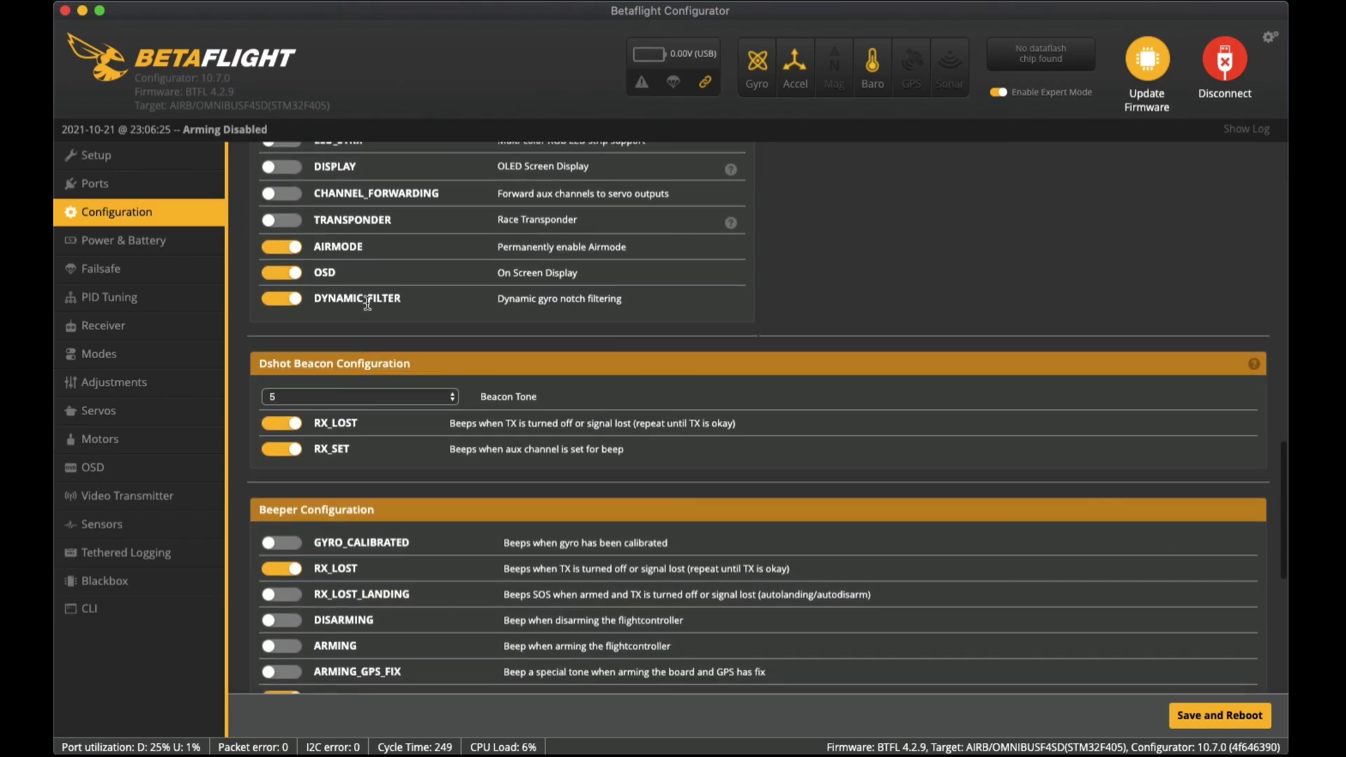
{"action": "scroll", "coordinate": [624, 309], "scroll_direction": "down", "scroll_amount": 1}
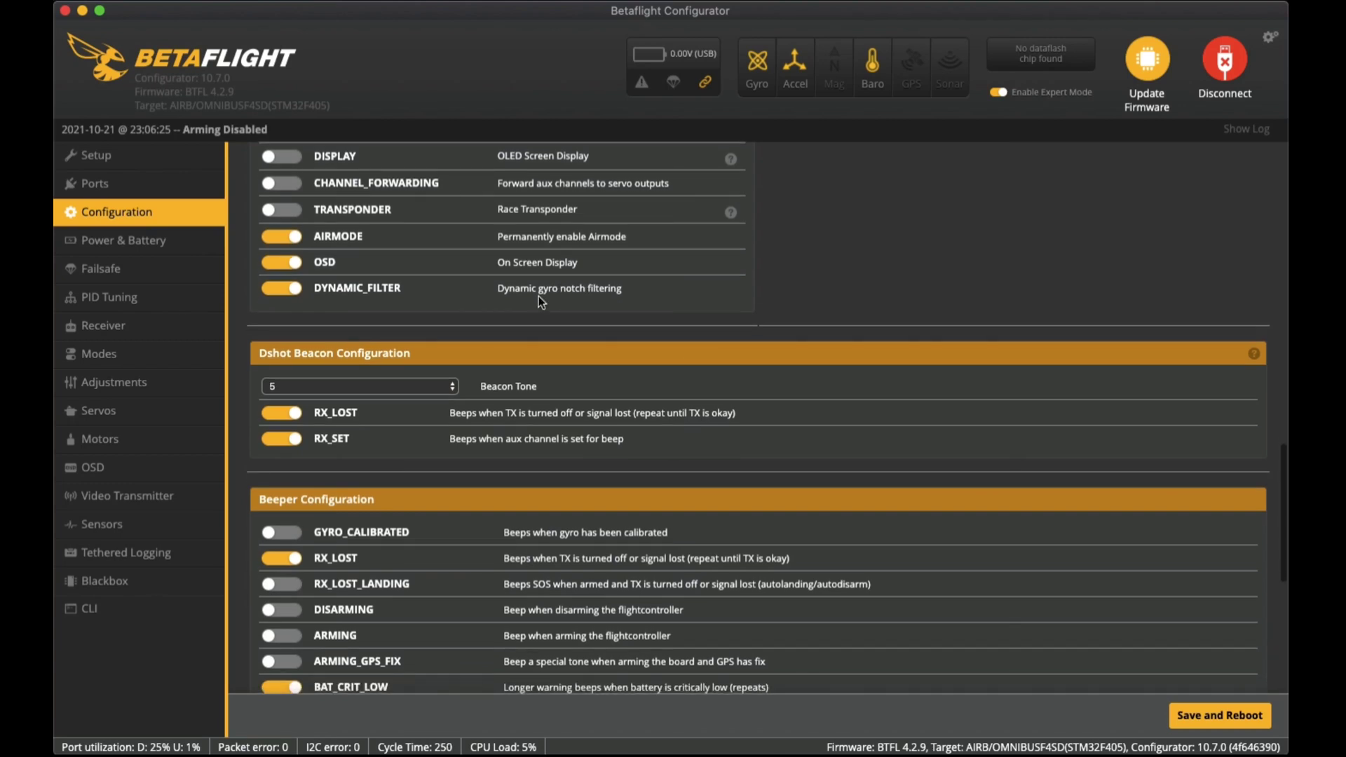
{"action": "scroll", "coordinate": [644, 294], "scroll_direction": "down", "scroll_amount": 3}
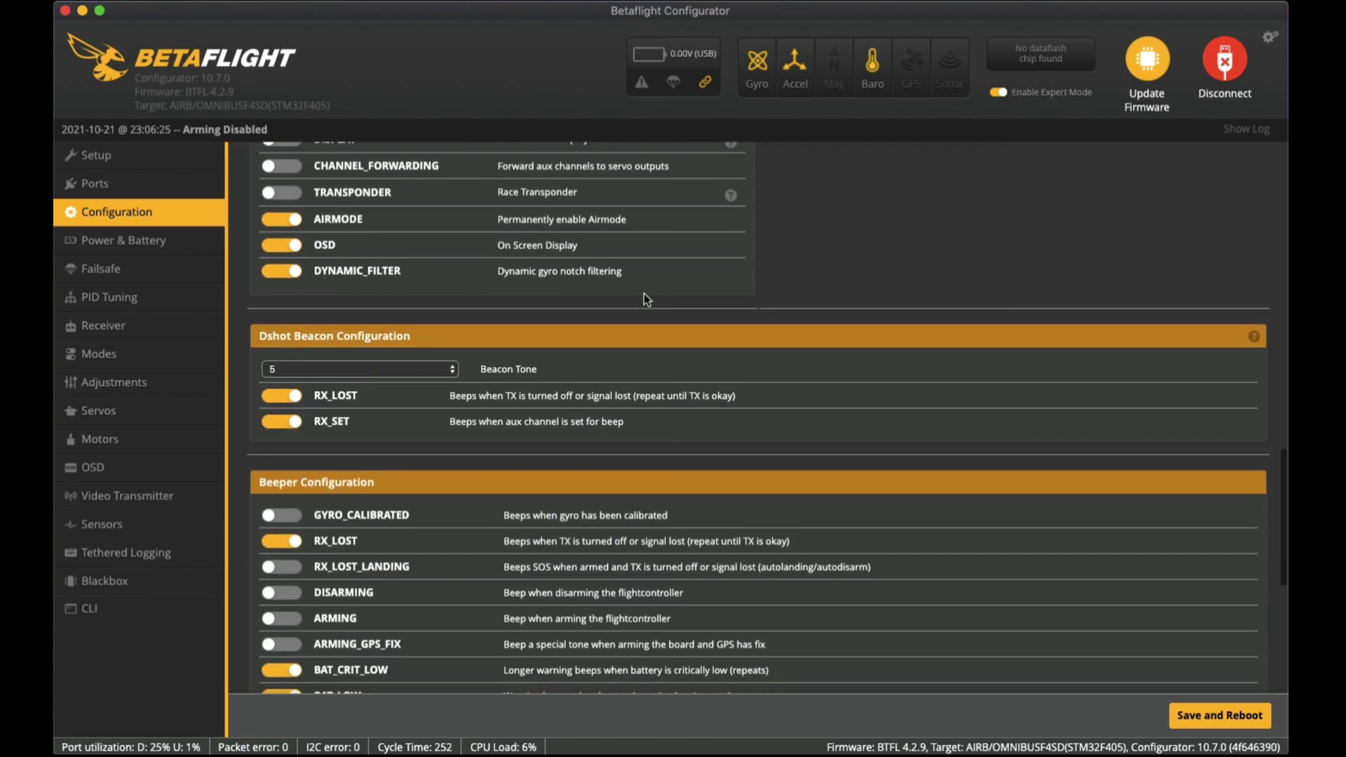
Examine the Dshot beacon tone and triggers and the full list of beeper conditions, from GYRO_CALIBRATED to RC_SMOOTHING_INIT_FAIL
{"action": "scroll", "coordinate": [636, 240], "scroll_direction": "down", "scroll_amount": 5}
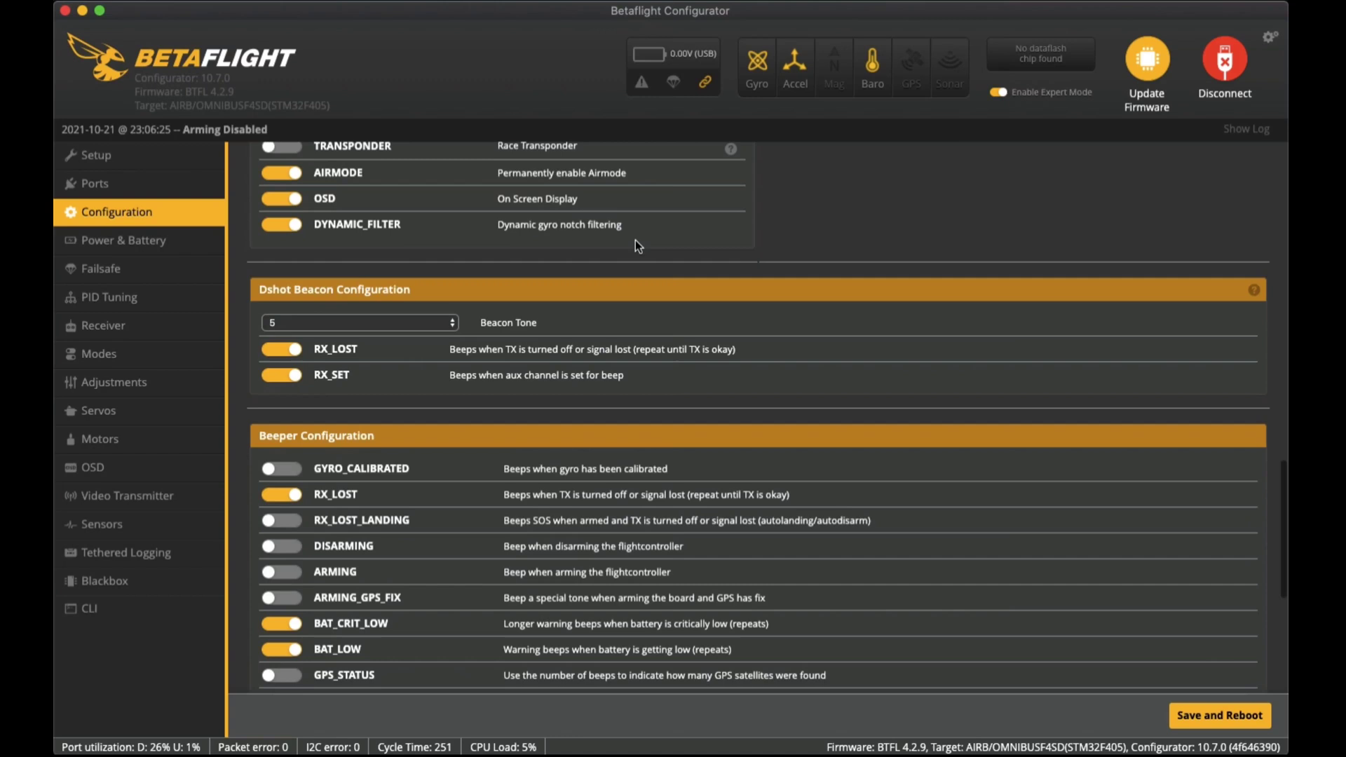
{"action": "scroll", "coordinate": [635, 240], "scroll_direction": "down", "scroll_amount": 2}
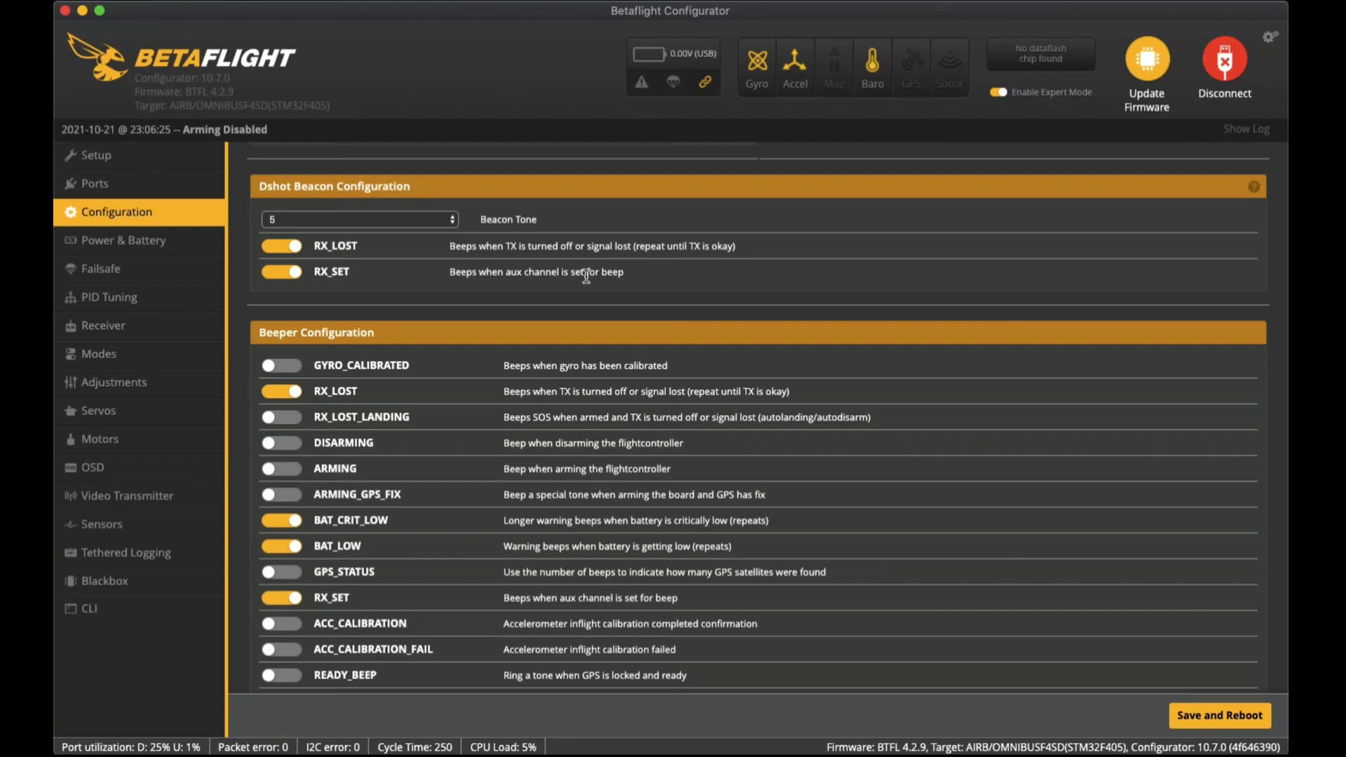
{"action": "scroll", "coordinate": [586, 275], "scroll_direction": "down", "scroll_amount": 2}
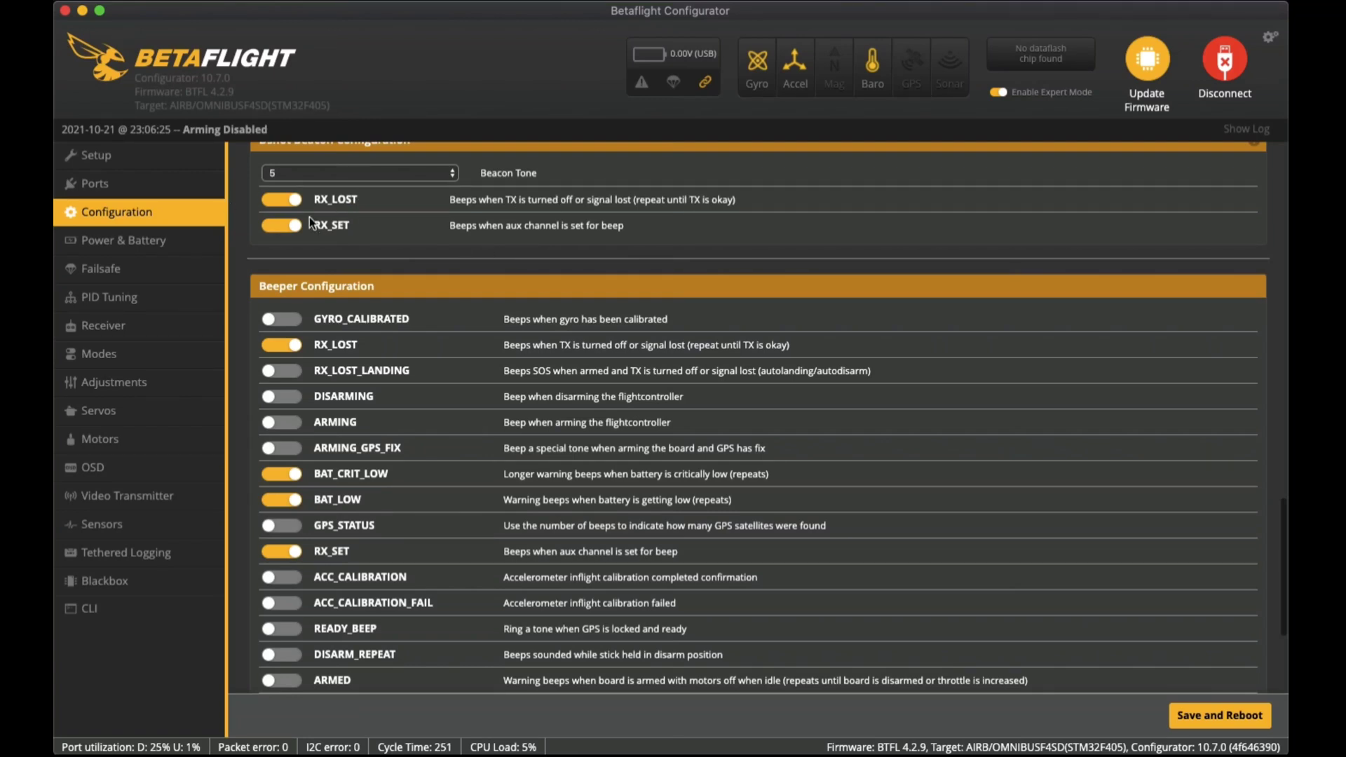
{"action": "scroll", "coordinate": [522, 267], "scroll_direction": "down", "scroll_amount": 3}
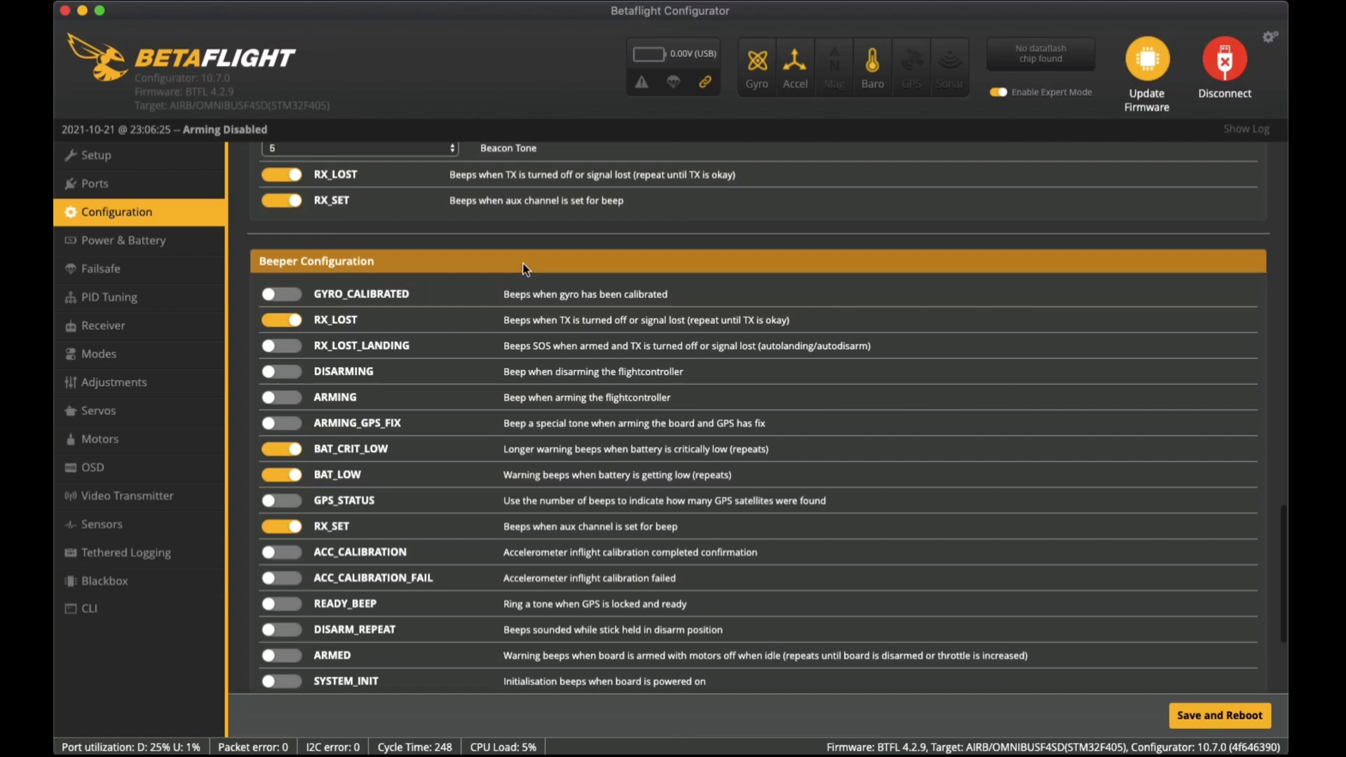
{"action": "scroll", "coordinate": [523, 268], "scroll_direction": "down", "scroll_amount": 3}
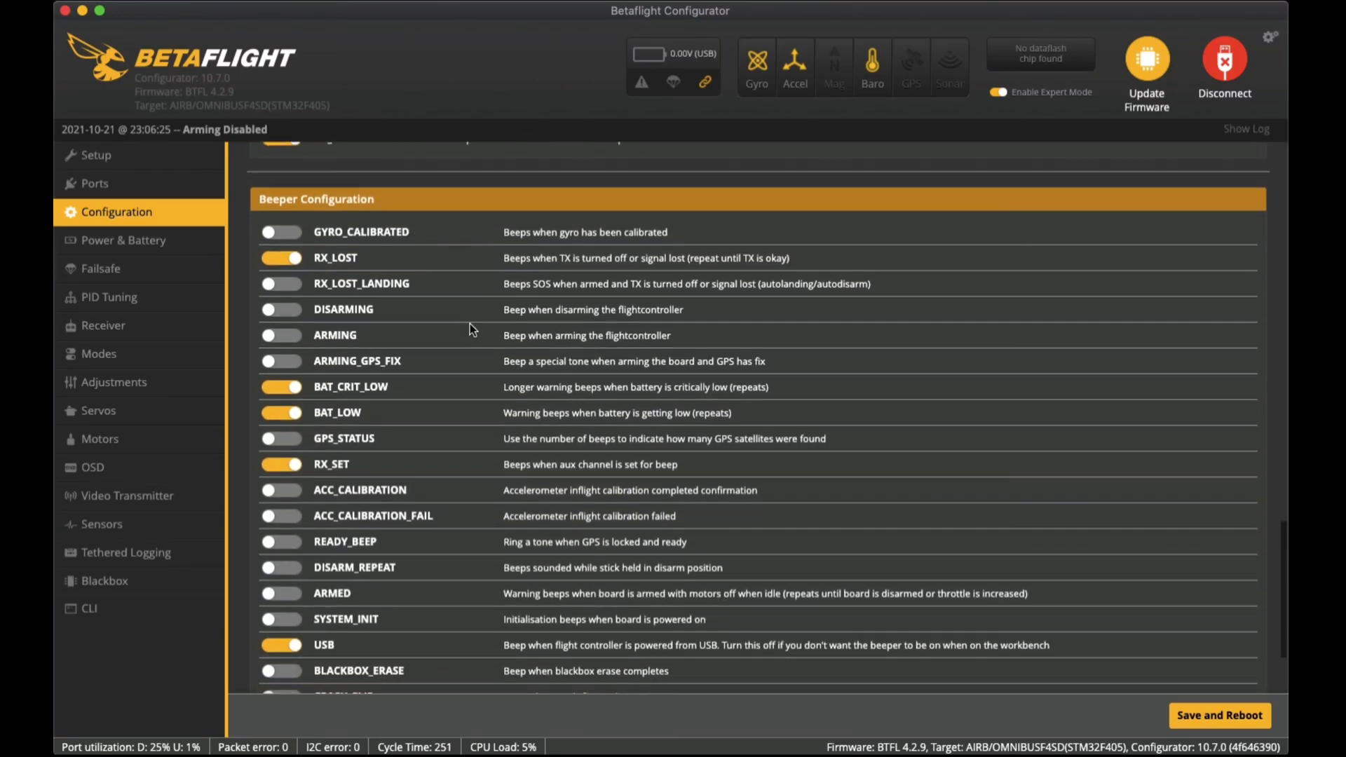
{"action": "scroll", "coordinate": [471, 326], "scroll_direction": "down", "scroll_amount": 3}
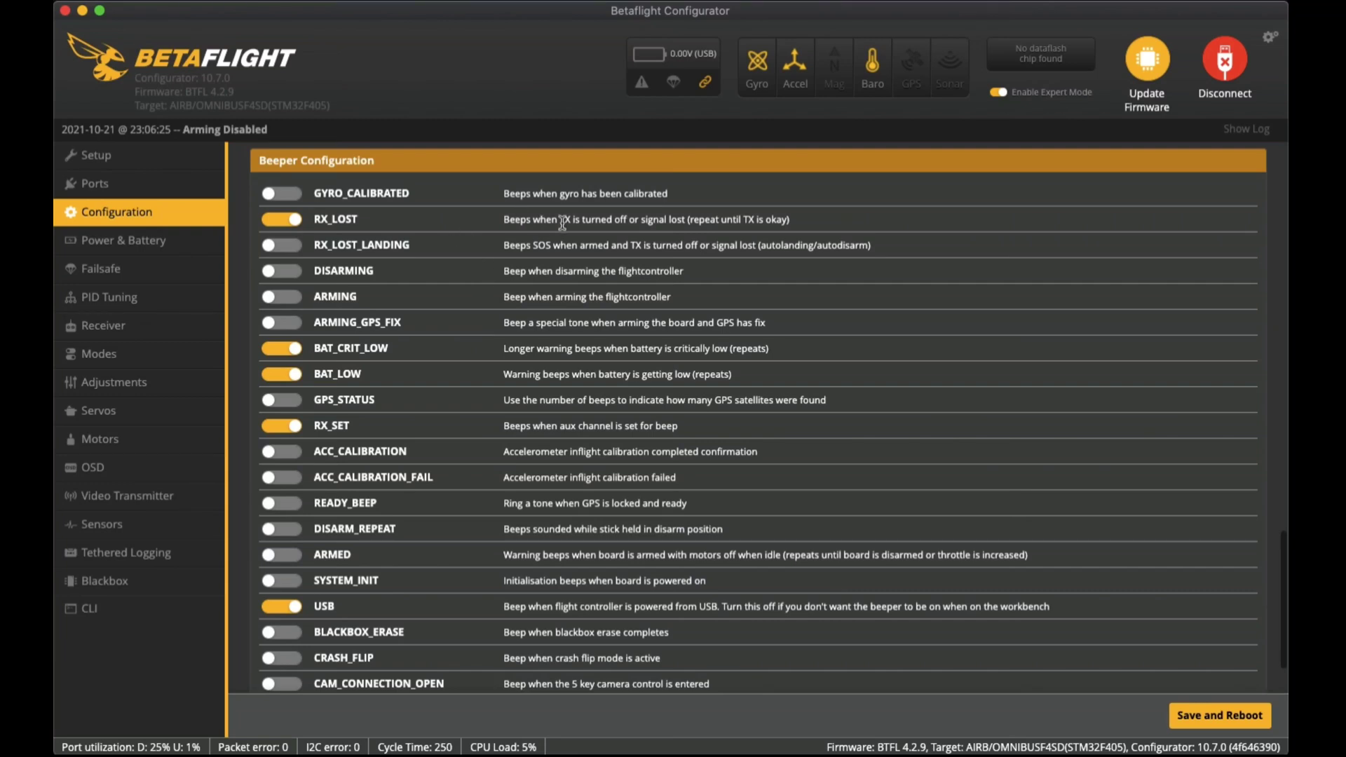
{"action": "scroll", "coordinate": [586, 247], "scroll_direction": "down", "scroll_amount": 2}
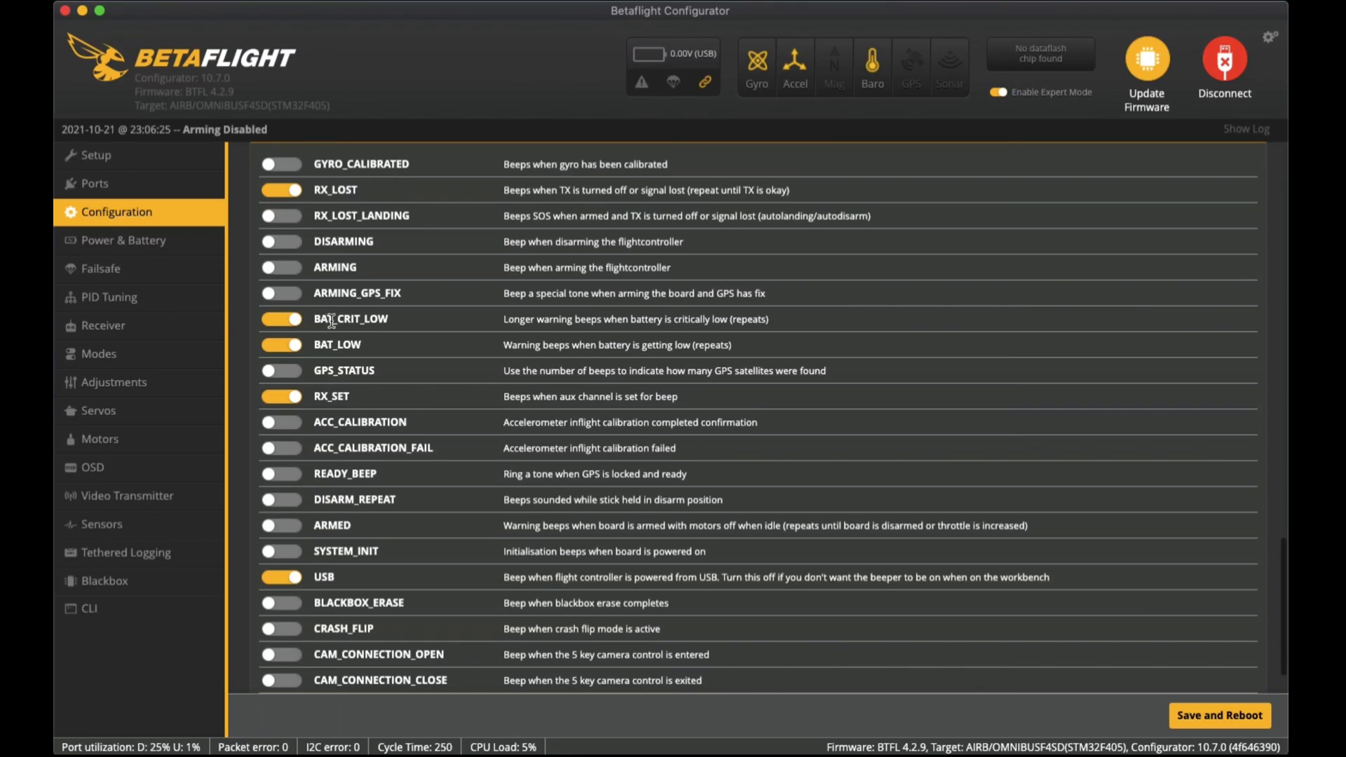
{"action": "scroll", "coordinate": [400, 337], "scroll_direction": "down", "scroll_amount": 2}
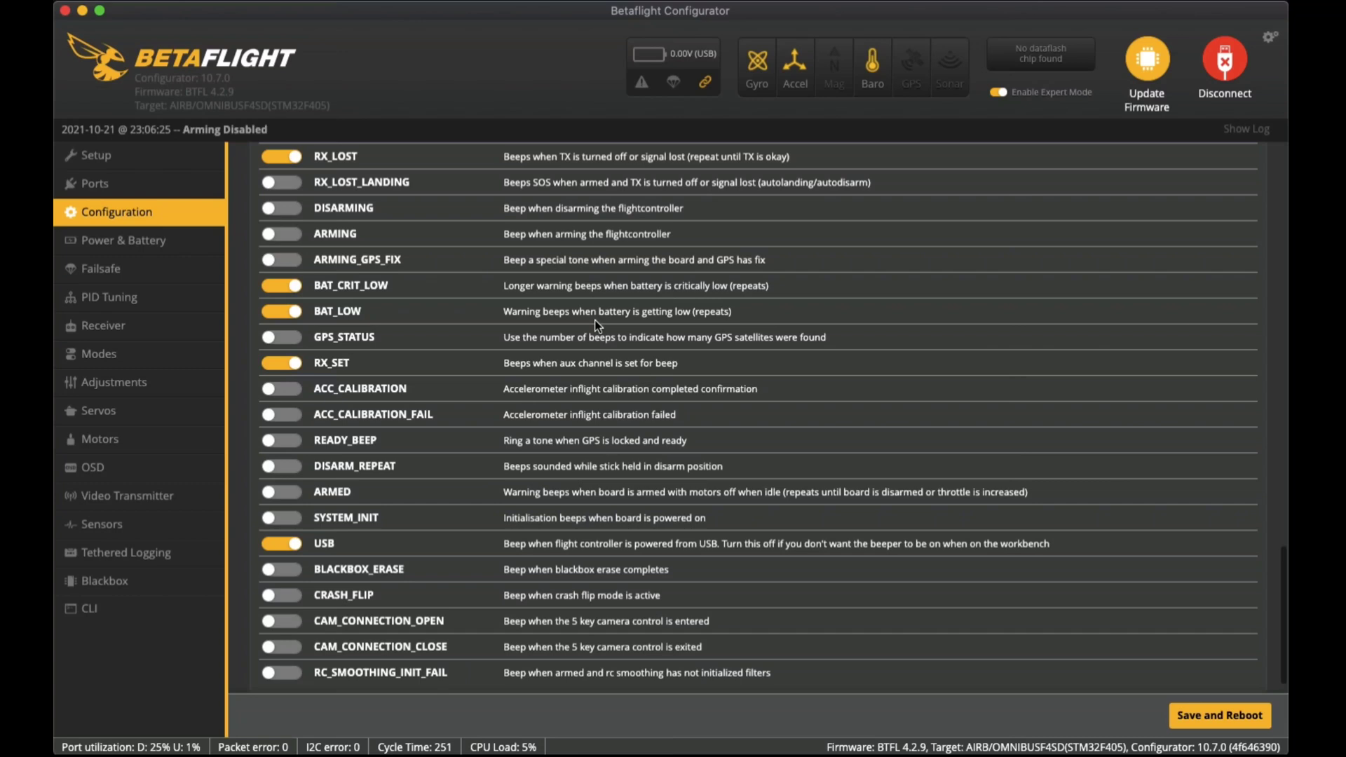
{"action": "scroll", "coordinate": [595, 320], "scroll_direction": "down", "scroll_amount": 1}
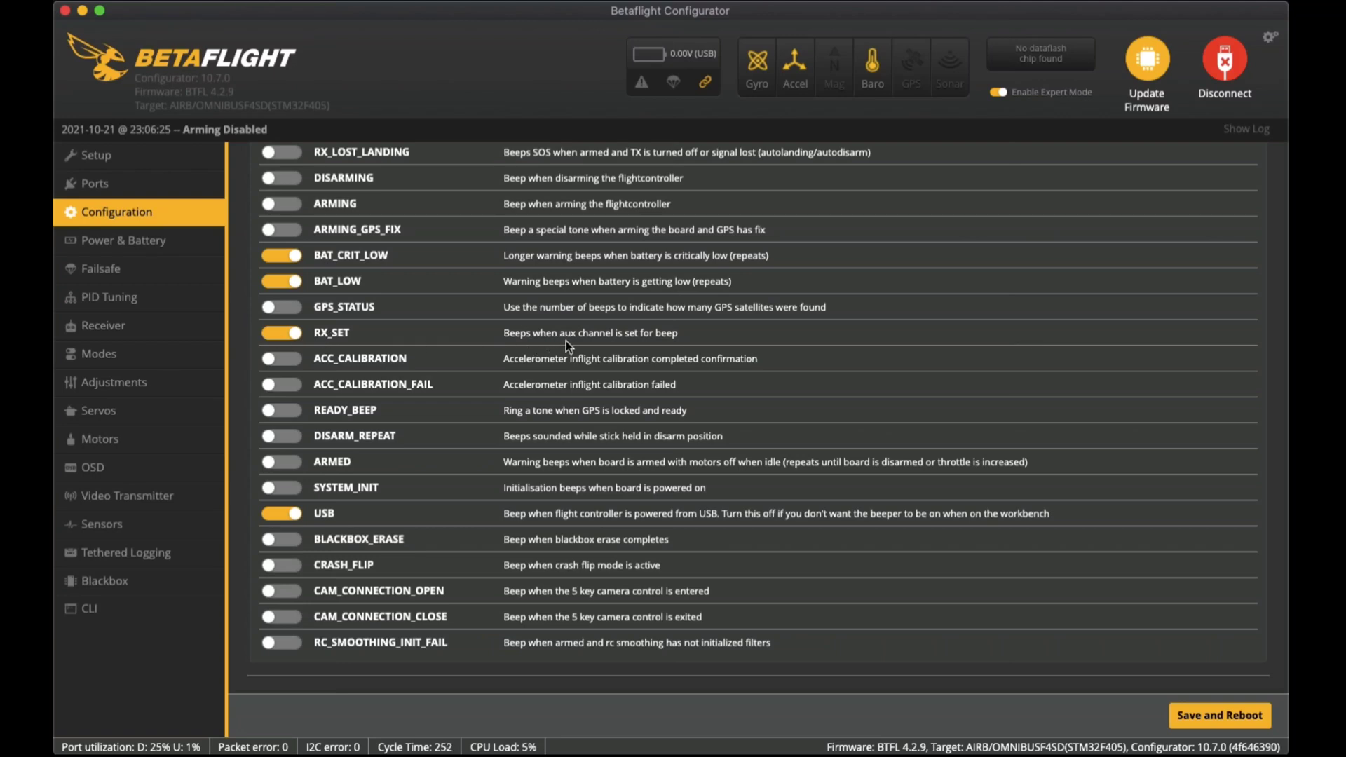
{"action": "scroll", "coordinate": [582, 335], "scroll_direction": "down", "scroll_amount": 1}
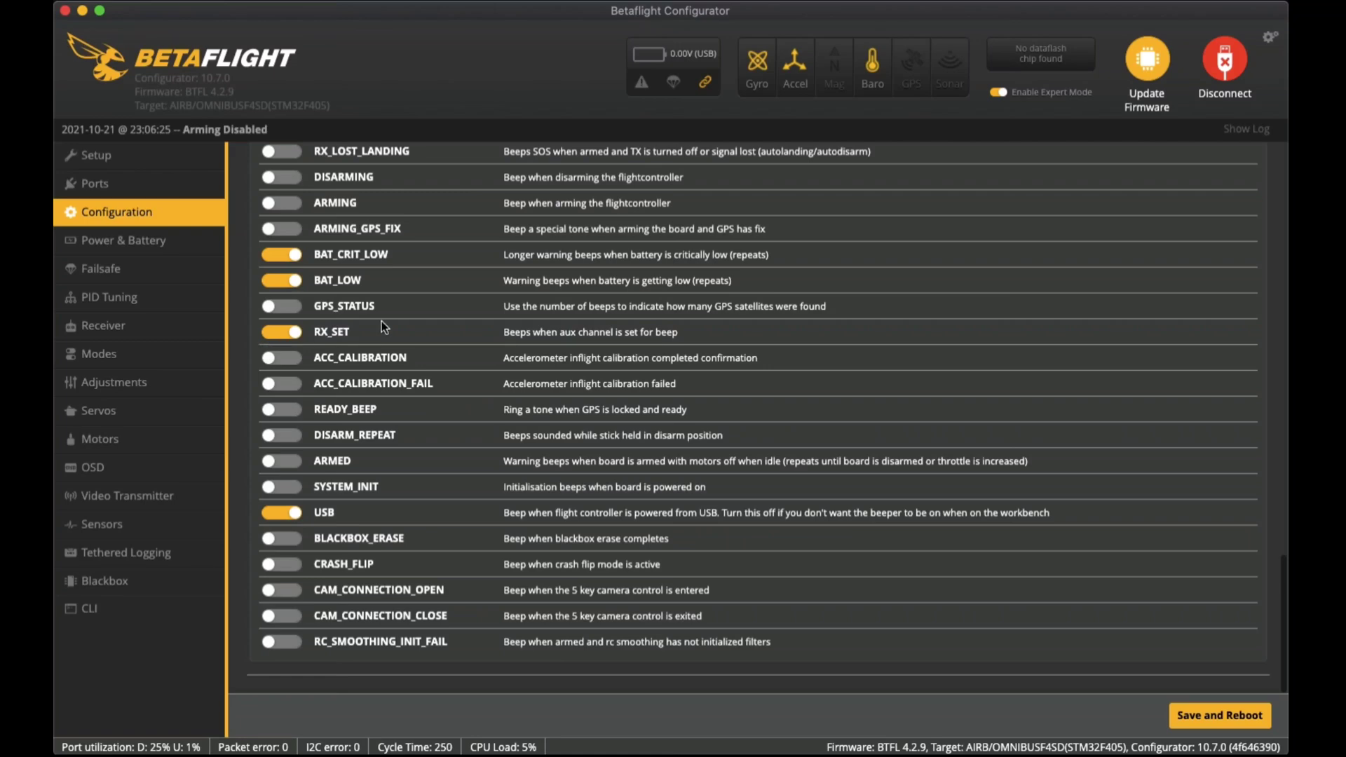
{"action": "scroll", "coordinate": [292, 289], "scroll_direction": "up", "scroll_amount": 10}
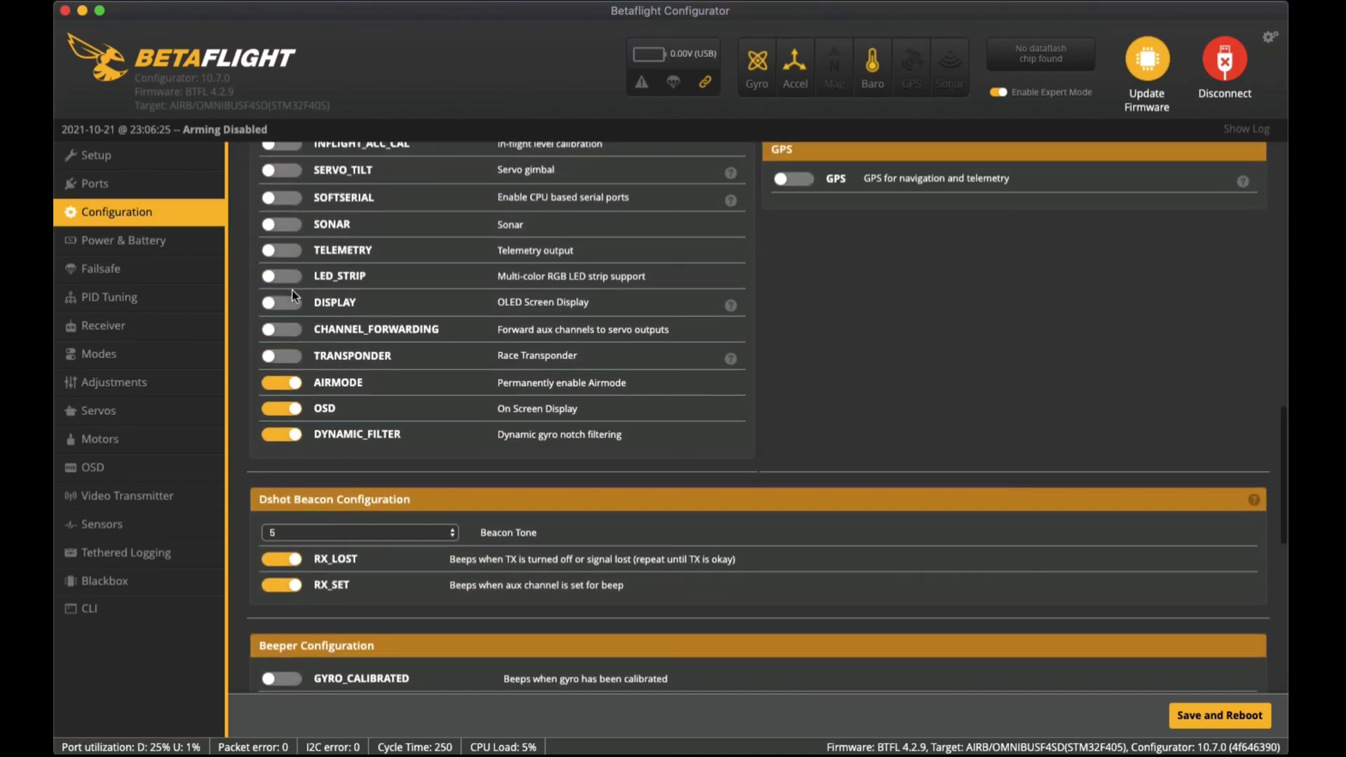
Review the power and battery settings, checking the voltage and current meter source options while keeping Onboard ADC for both
{"action": "left_click", "coordinate": [138, 240]}
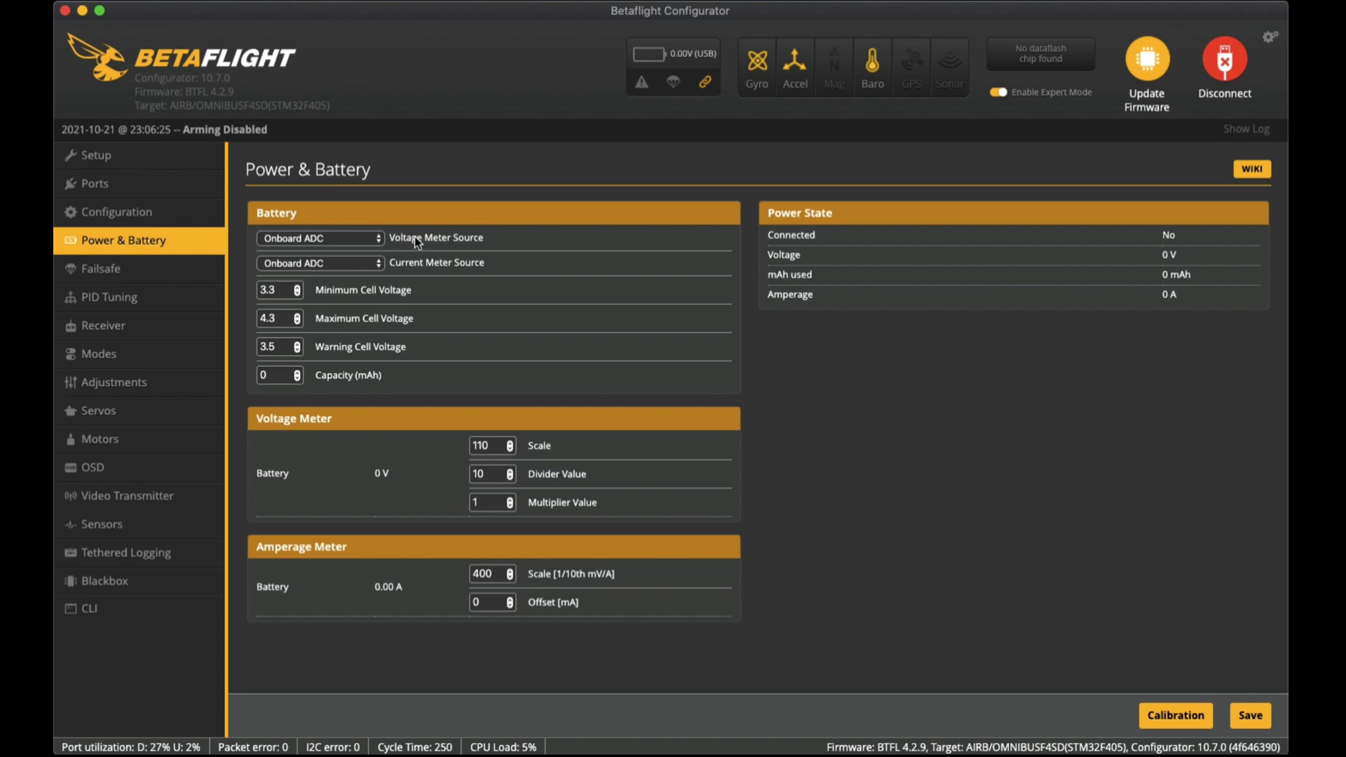
{"action": "left_click", "coordinate": [370, 238]}
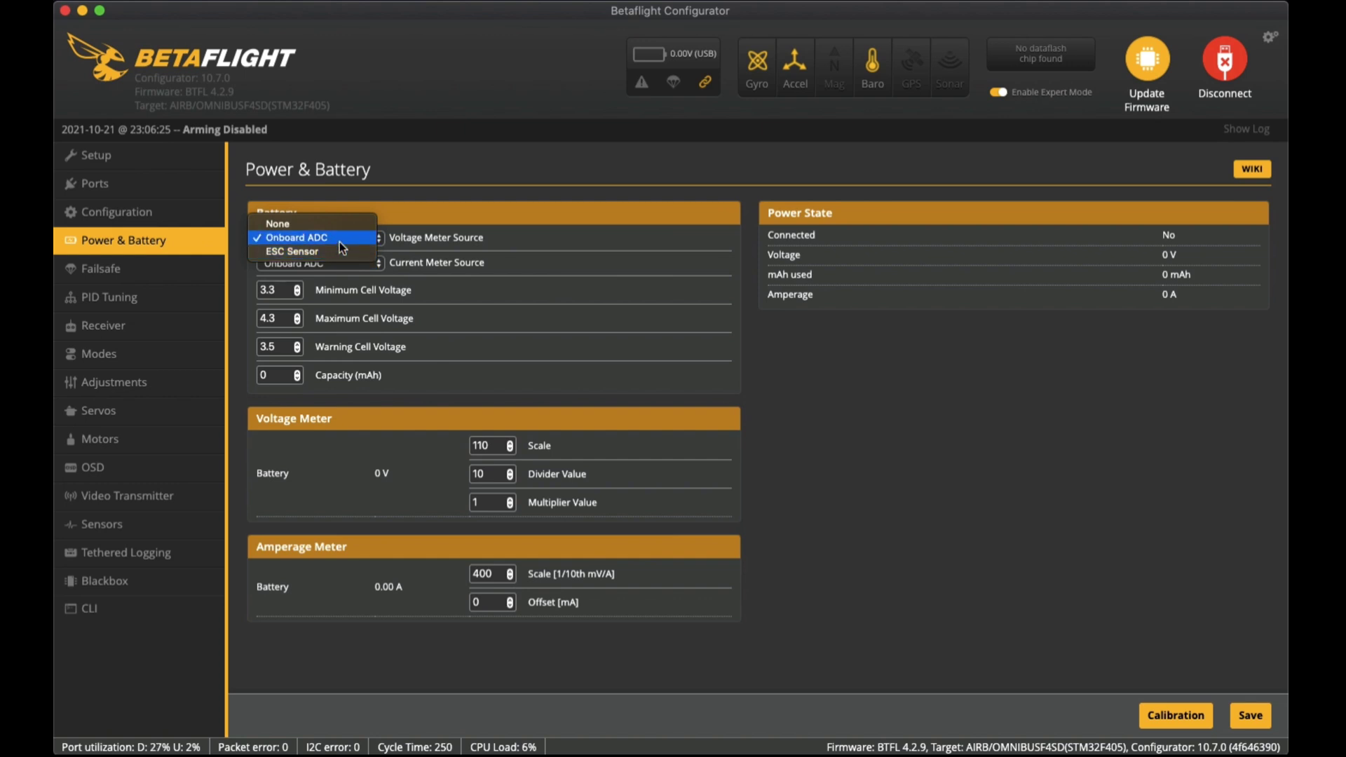
{"action": "left_click", "coordinate": [411, 238]}
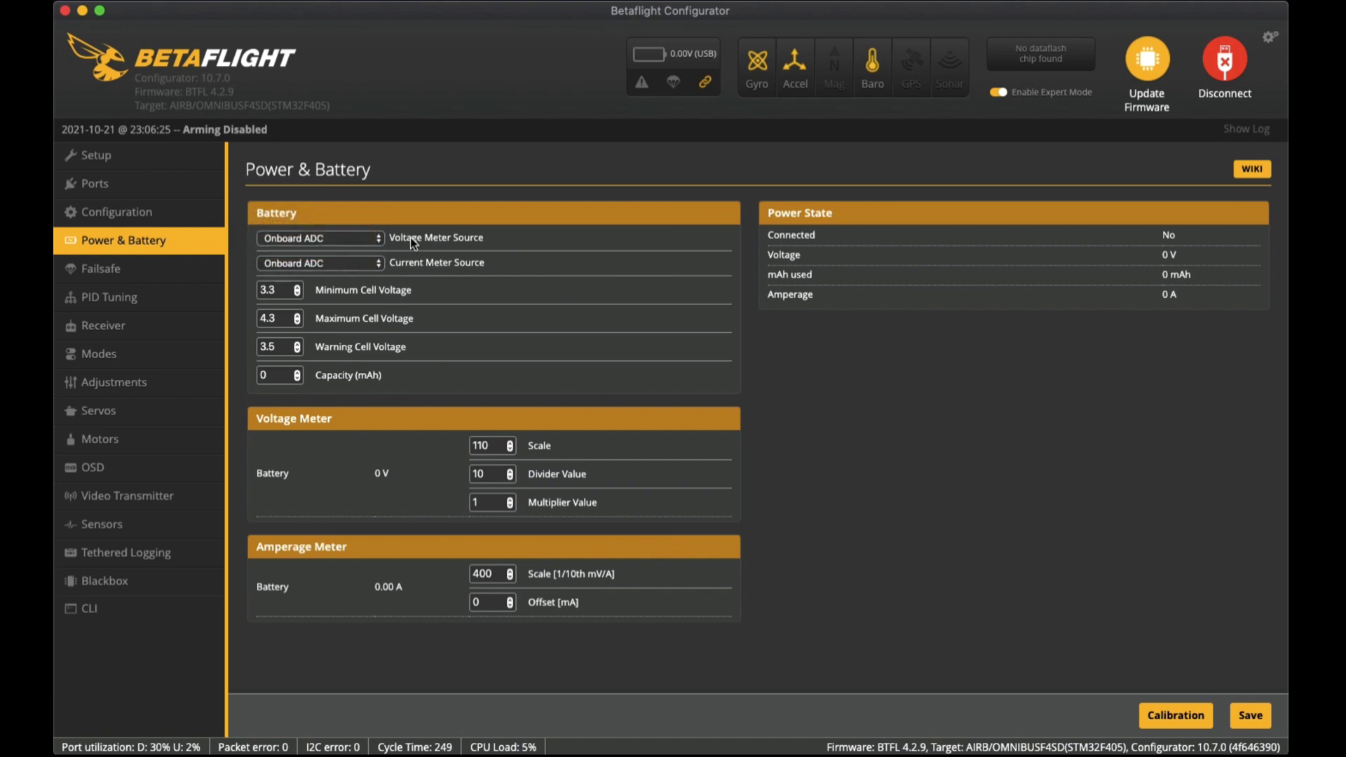
{"action": "left_click", "coordinate": [369, 265]}
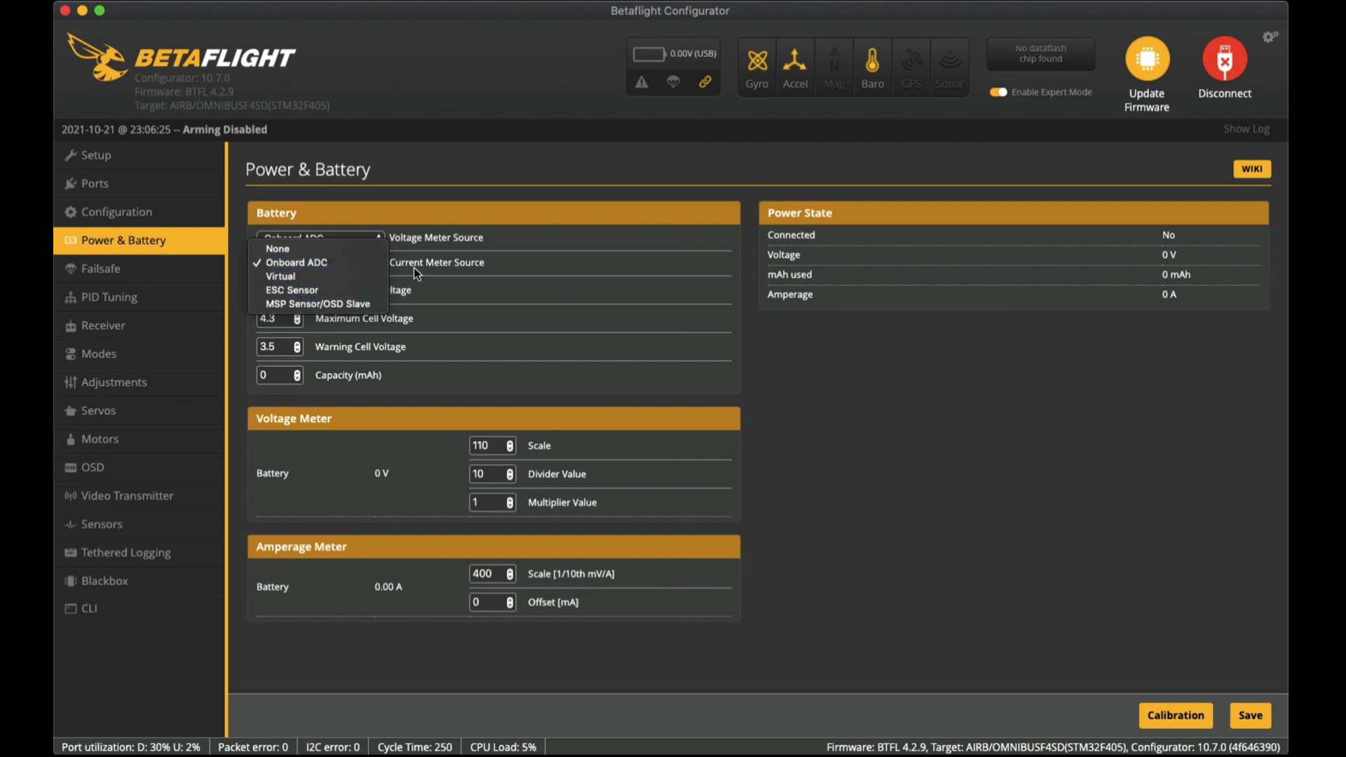
{"action": "left_click", "coordinate": [436, 259]}
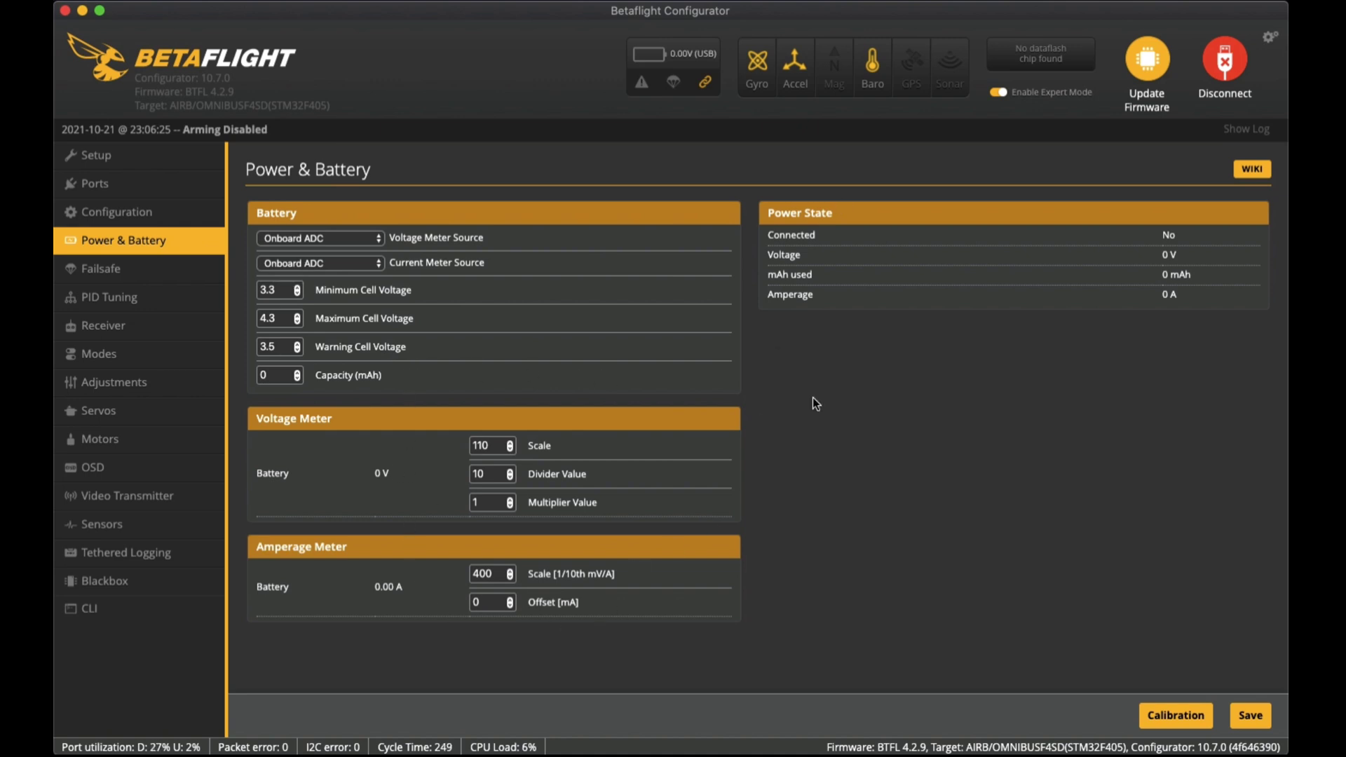
Review the failsafe settings, including the channel fallback values and the Stage 2 procedures Drop, Land and GPS Rescue
{"action": "left_click", "coordinate": [133, 268]}
{"action": "scroll", "coordinate": [445, 289], "scroll_direction": "down", "scroll_amount": 2}
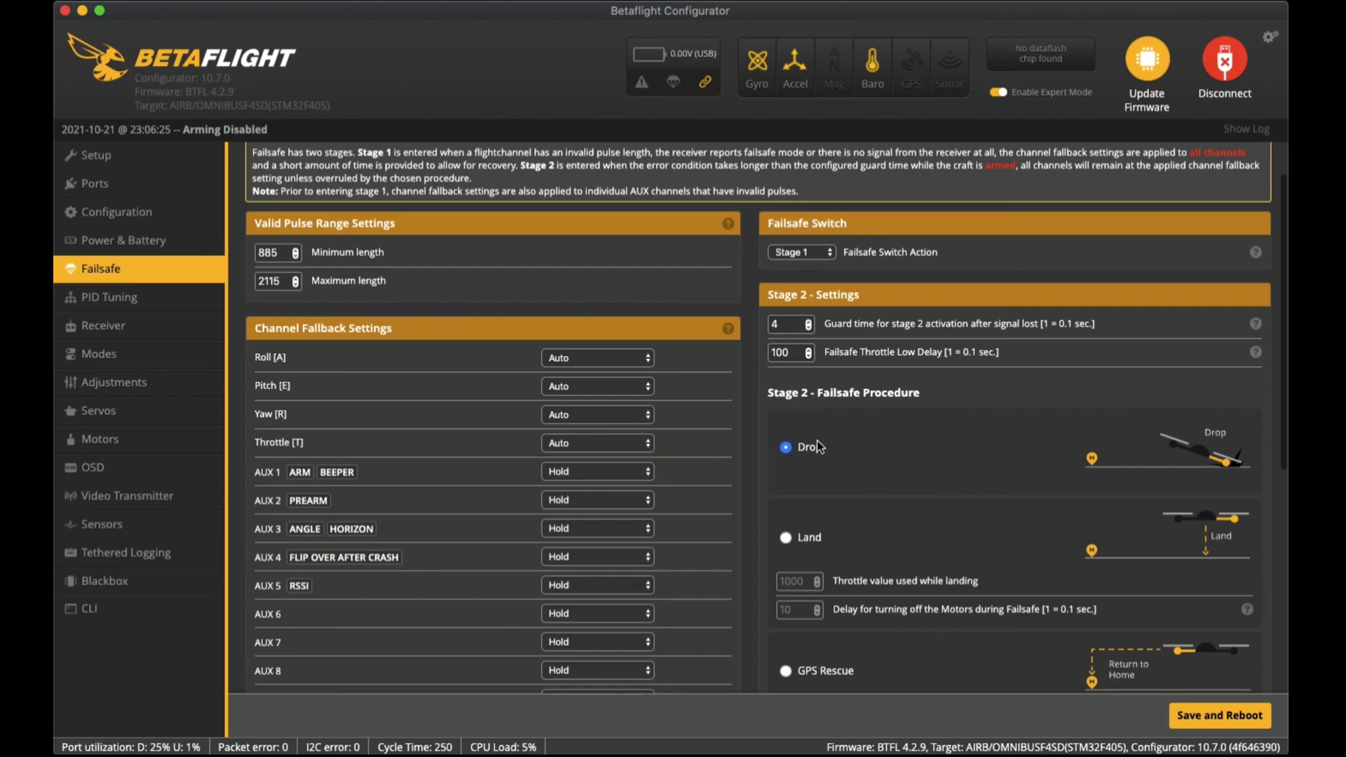
{"action": "scroll", "coordinate": [834, 445], "scroll_direction": "down", "scroll_amount": 12}
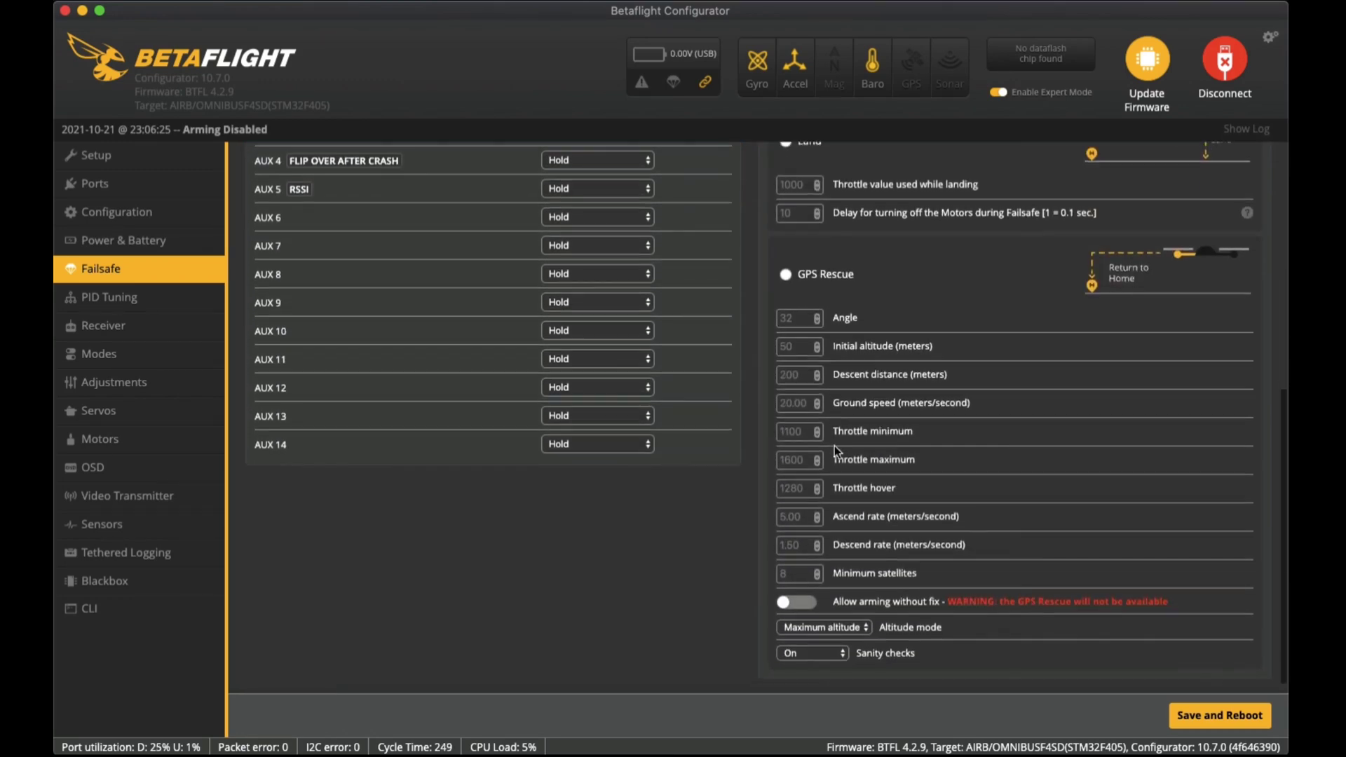
{"action": "scroll", "coordinate": [834, 445], "scroll_direction": "up", "scroll_amount": 12}
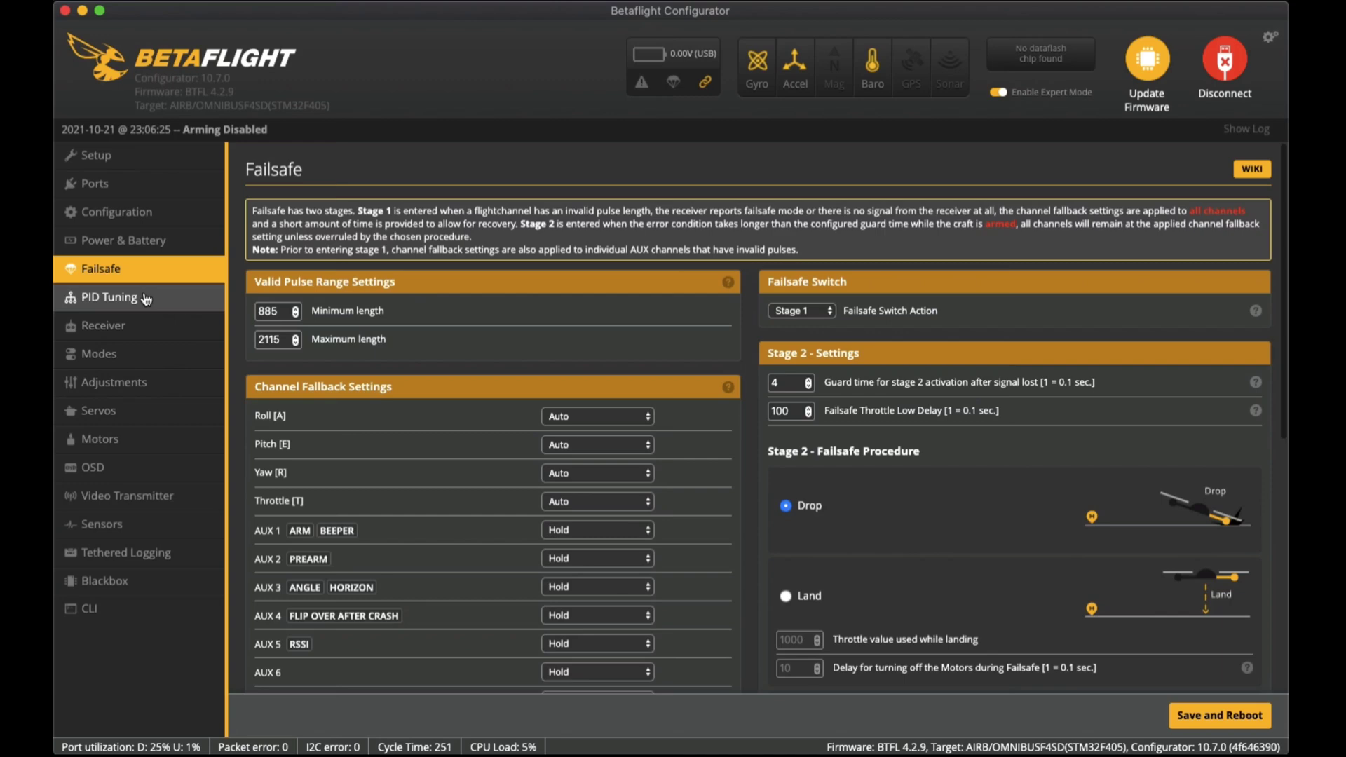
Examine the PID profile settings, including the roll, pitch and yaw gains, tuning sliders, angle limit and PID controller options
{"action": "left_click", "coordinate": [145, 299]}
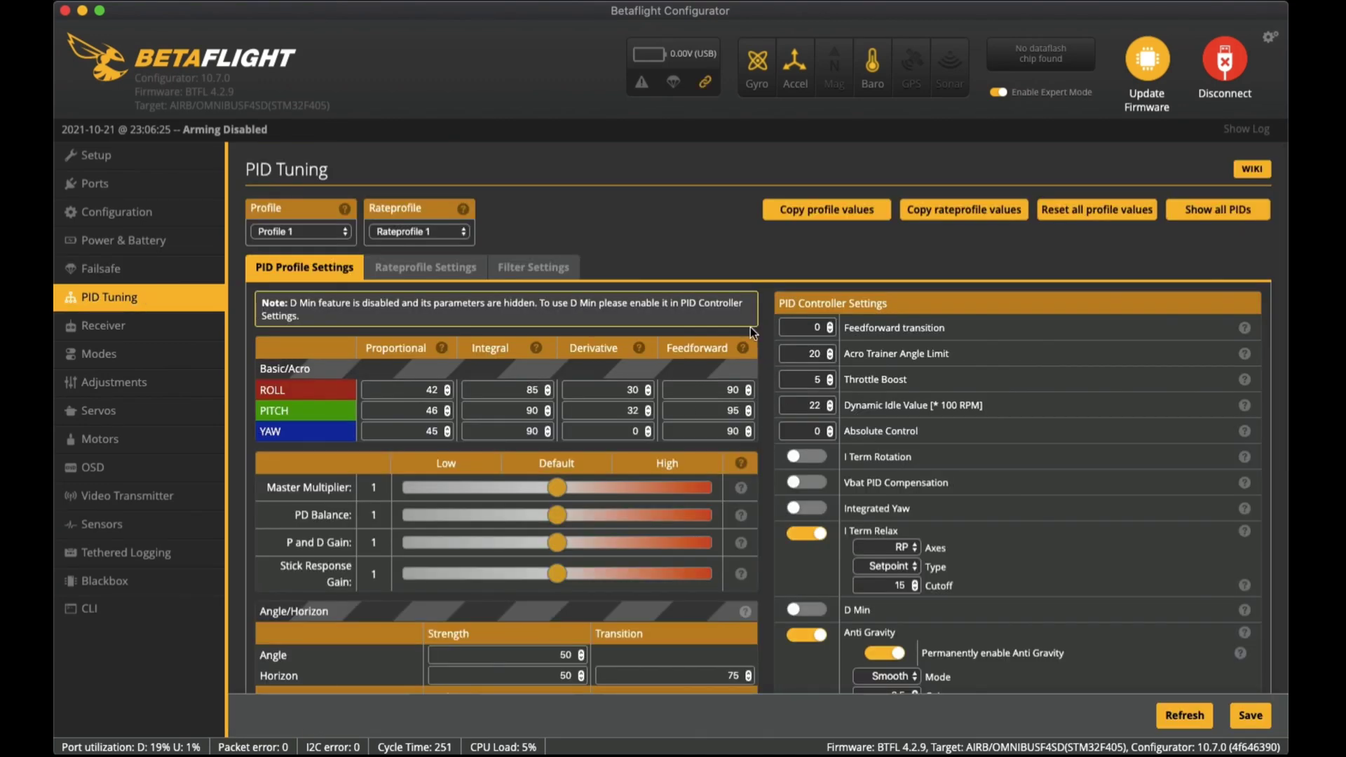
{"action": "scroll", "coordinate": [736, 314], "scroll_direction": "down", "scroll_amount": 2}
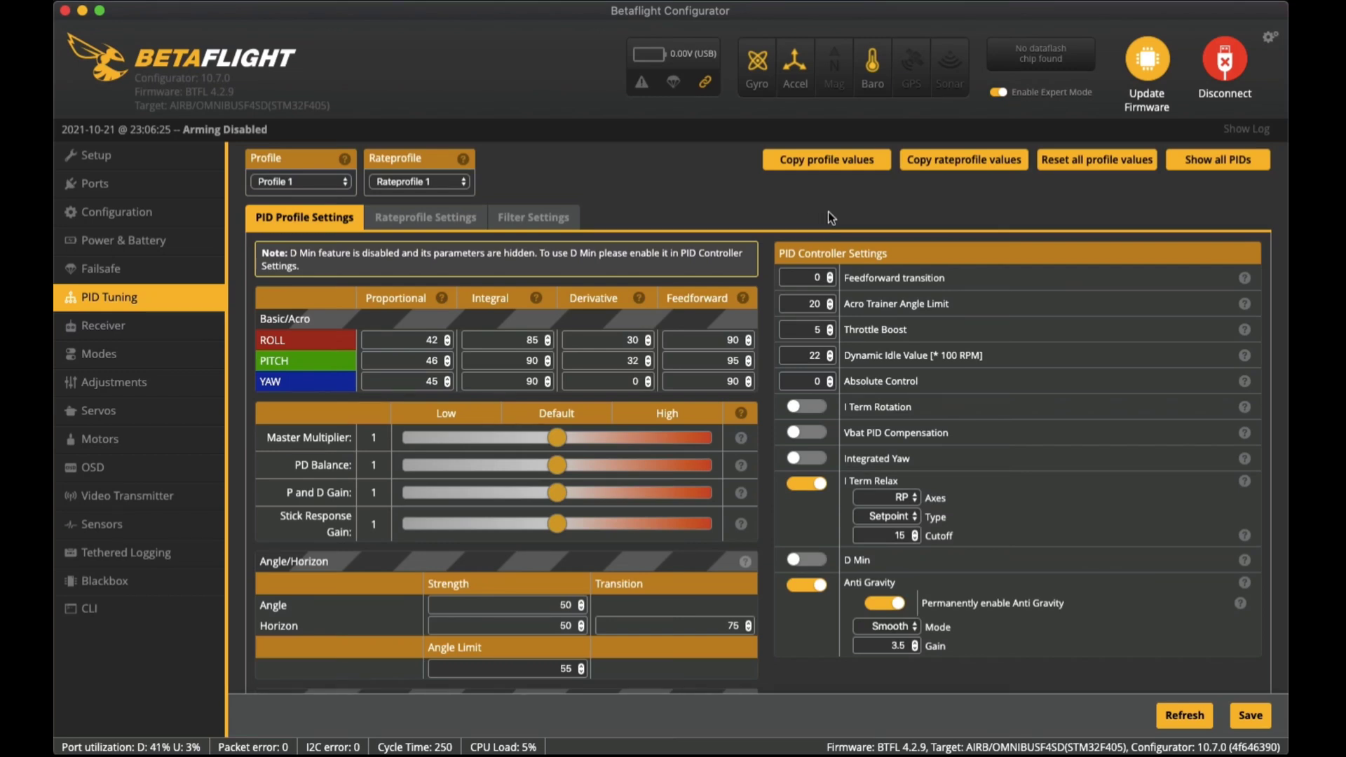
{"action": "scroll", "coordinate": [805, 310], "scroll_direction": "down", "scroll_amount": 2}
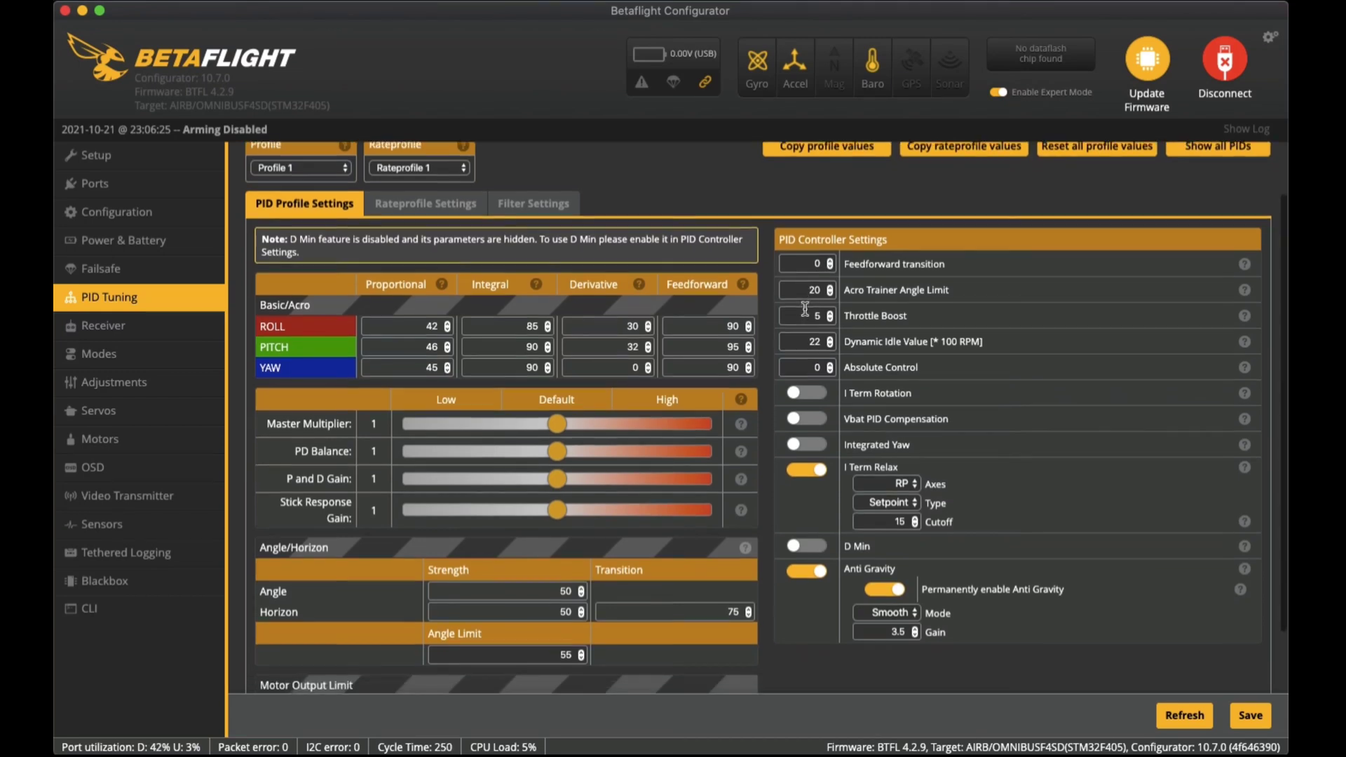
{"action": "scroll", "coordinate": [805, 309], "scroll_direction": "down", "scroll_amount": 2}
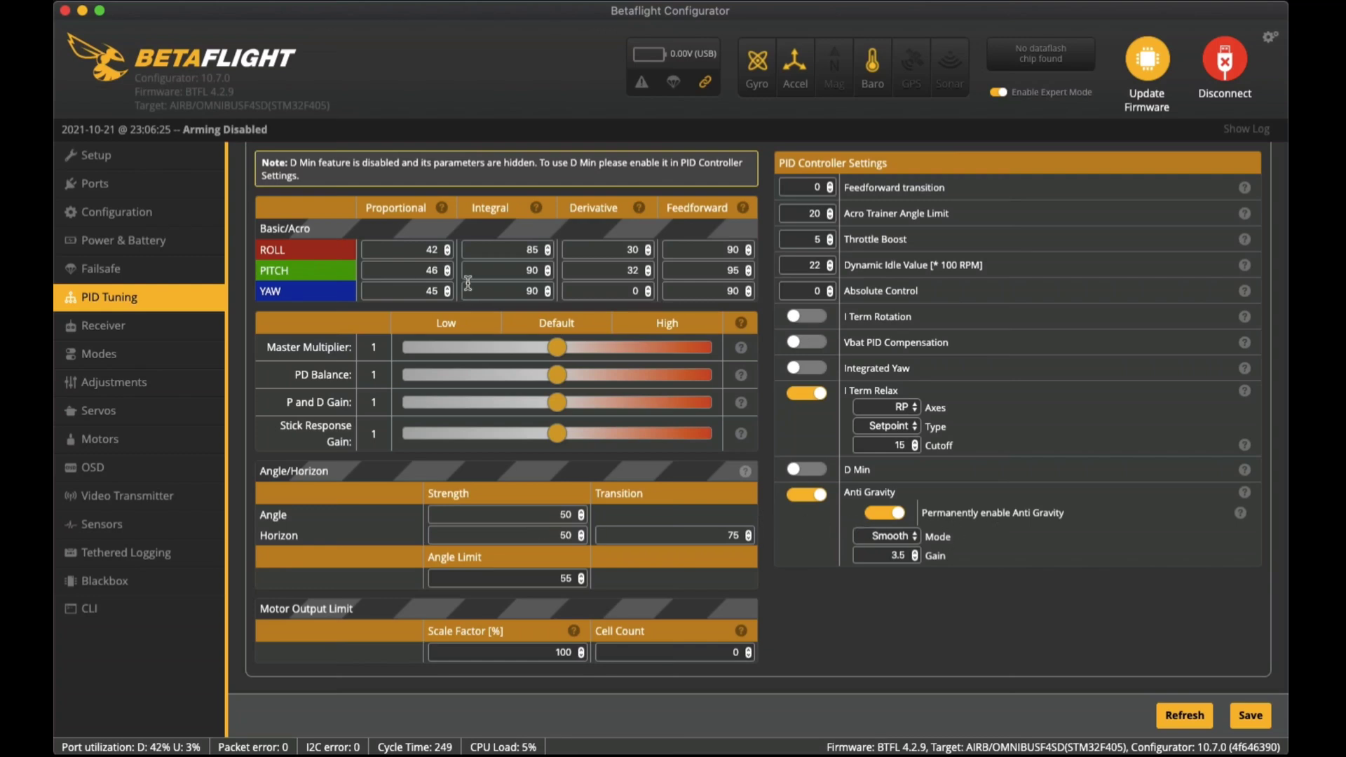
{"action": "scroll", "coordinate": [467, 288], "scroll_direction": "up", "scroll_amount": 2}
{"action": "scroll", "coordinate": [467, 287], "scroll_direction": "up", "scroll_amount": 2}
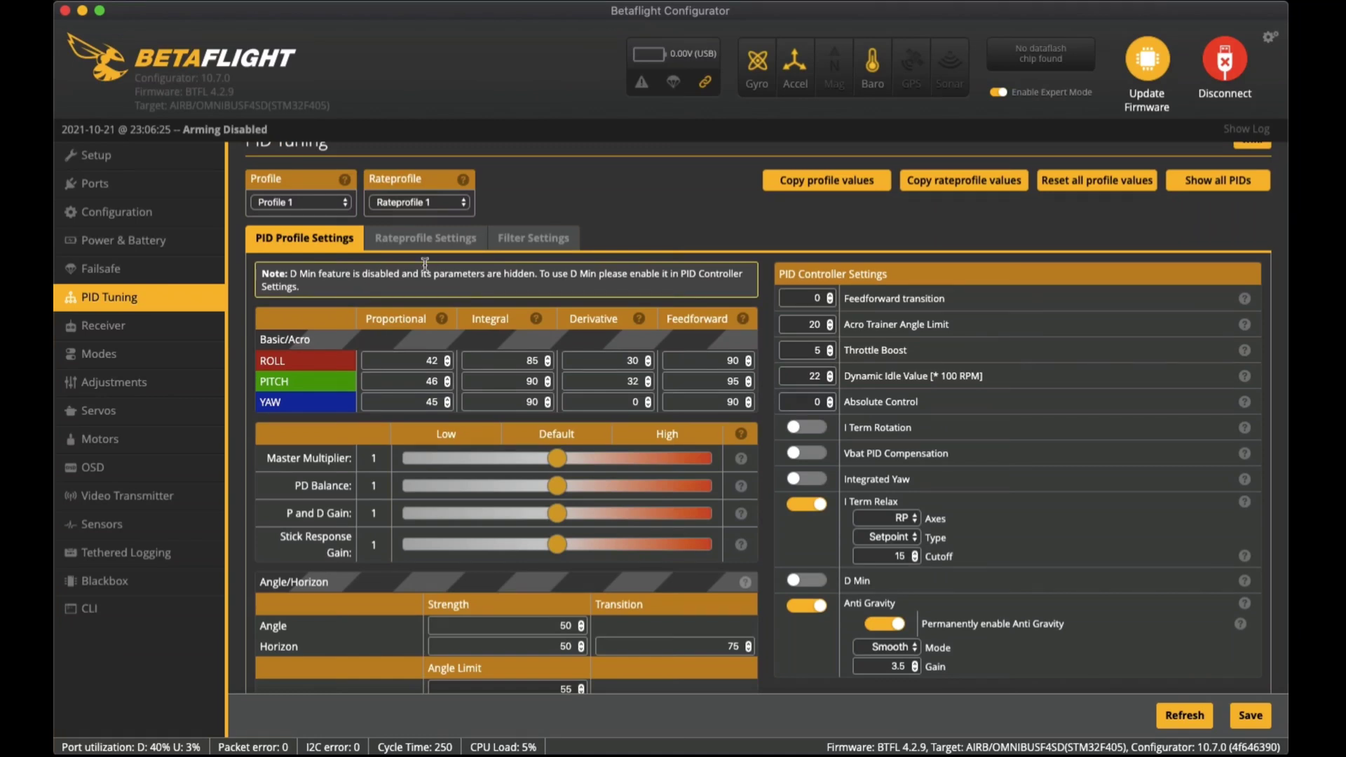
Review the rateprofile settings and the available rates types, keeping the Betaflight type
{"action": "left_click", "coordinate": [430, 239]}
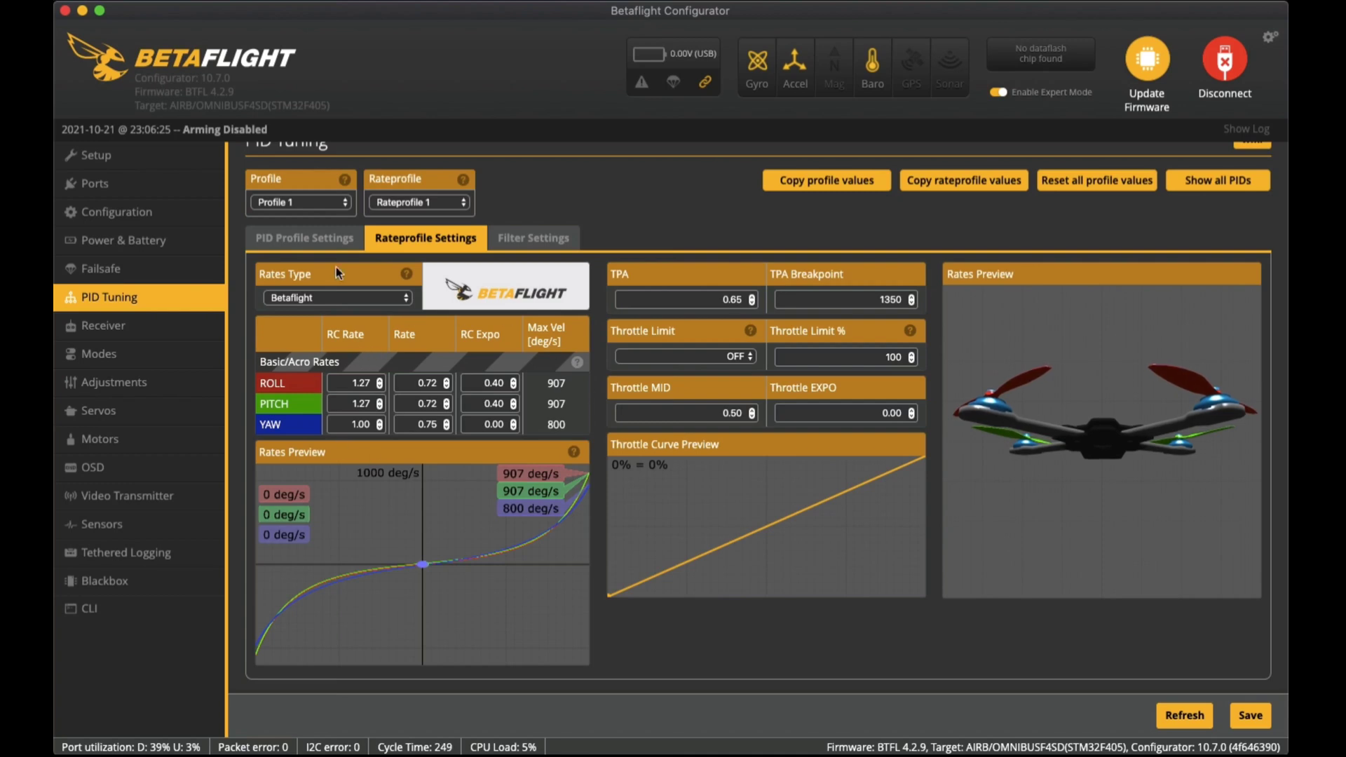
{"action": "left_click", "coordinate": [392, 302]}
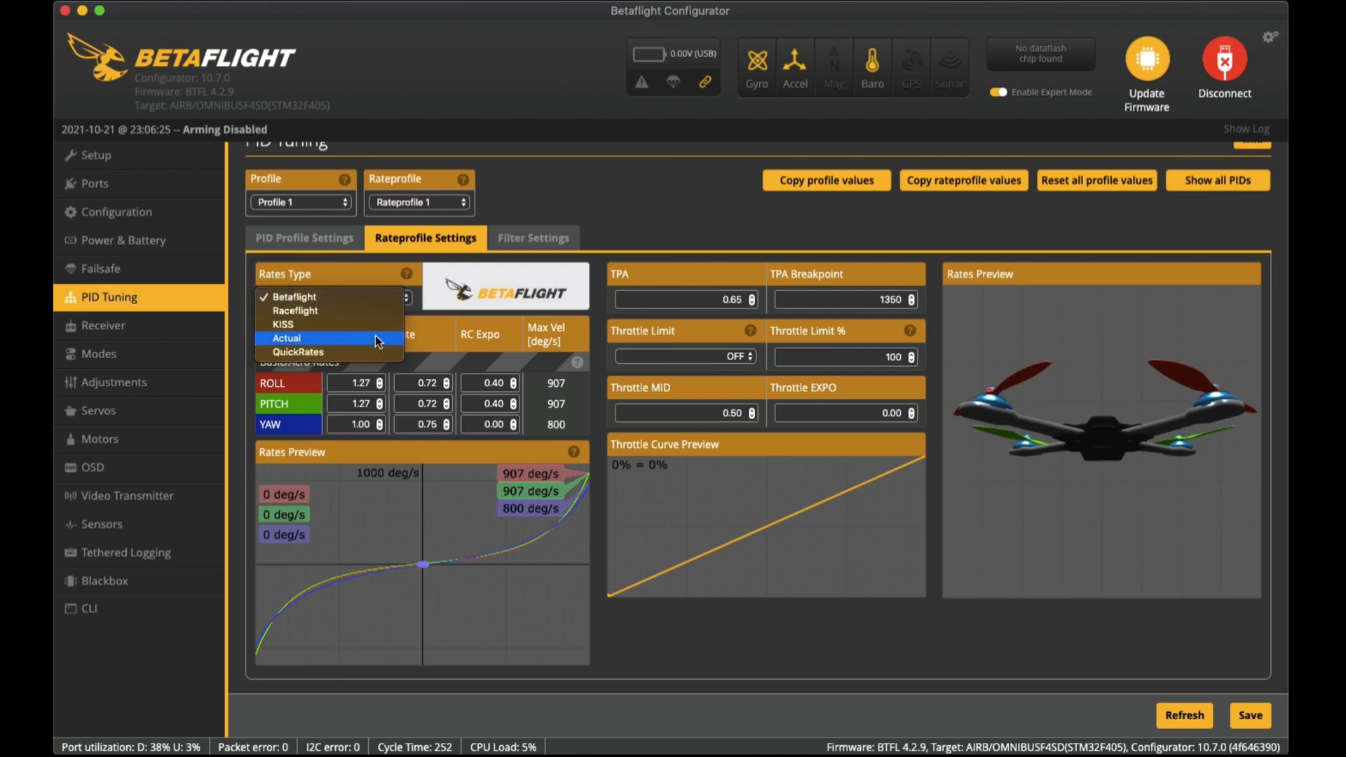
{"action": "left_click", "coordinate": [380, 274]}
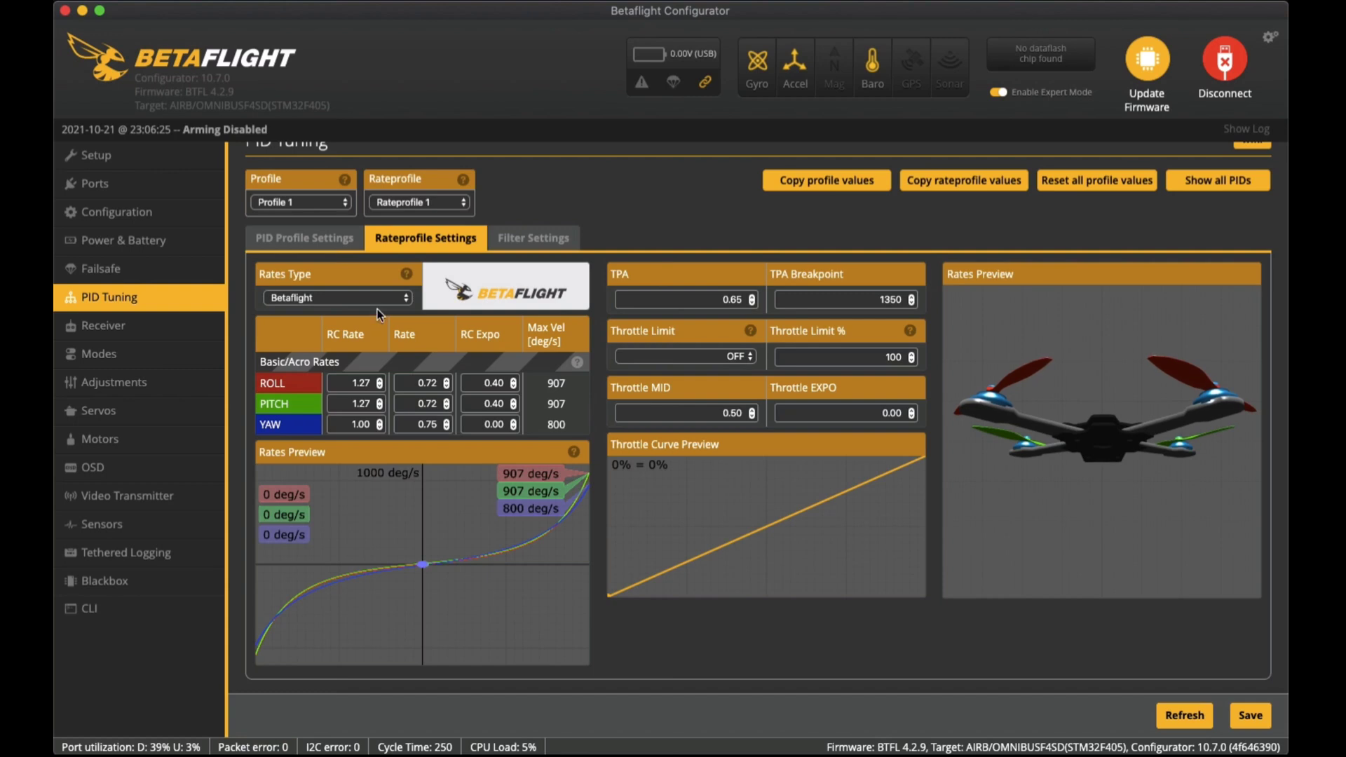
{"action": "left_click", "coordinate": [381, 300]}
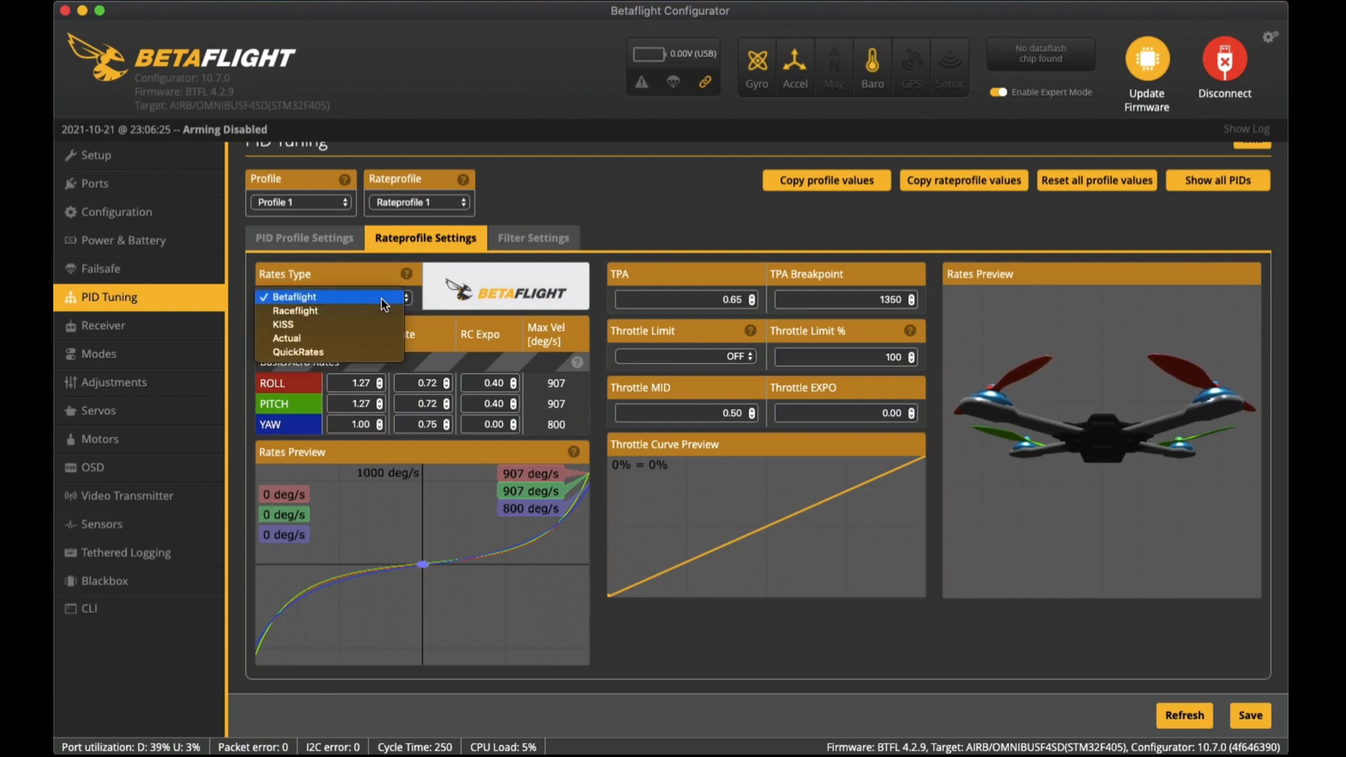
{"action": "left_click", "coordinate": [354, 272]}
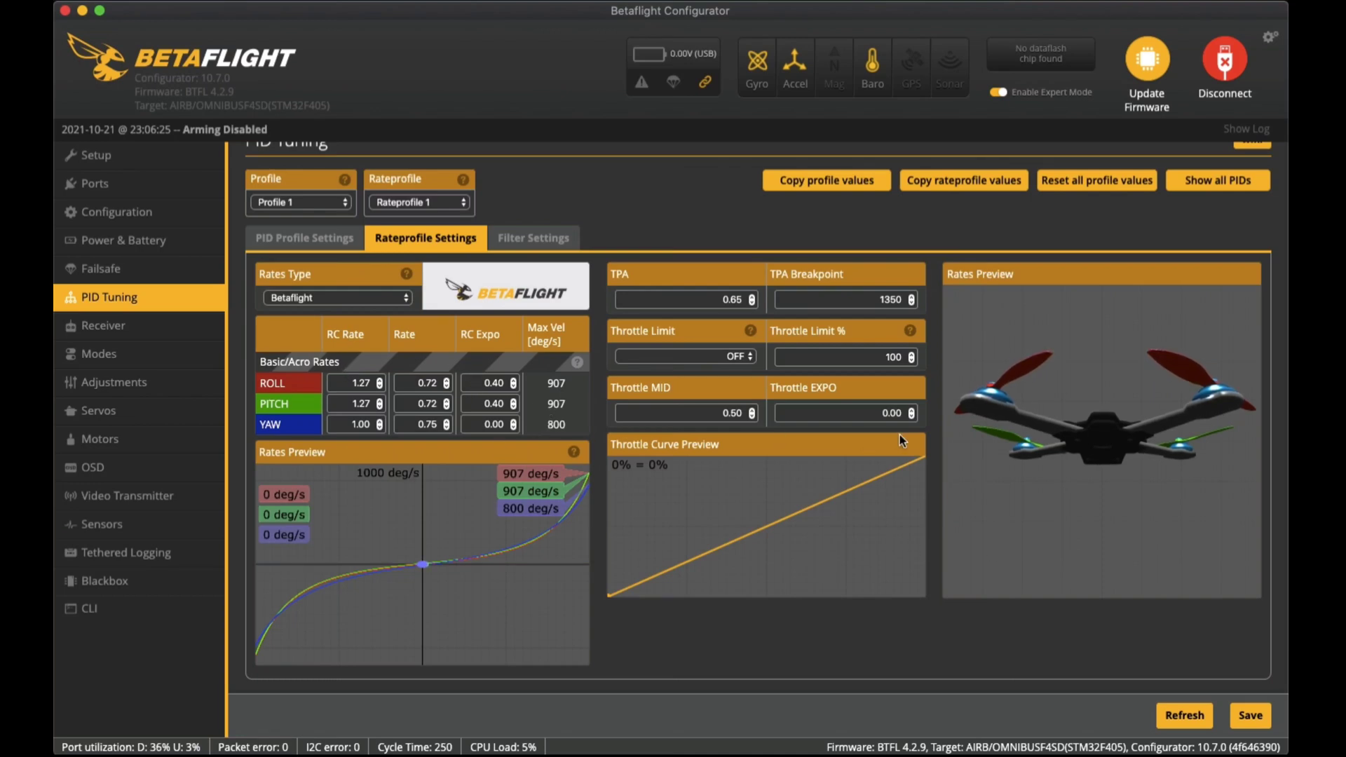
Review the receiver settings, including the channel bars, channel map, RSSI channel, stick thresholds, deadbands, RC smoothing and model preview
{"action": "left_click", "coordinate": [134, 331]}
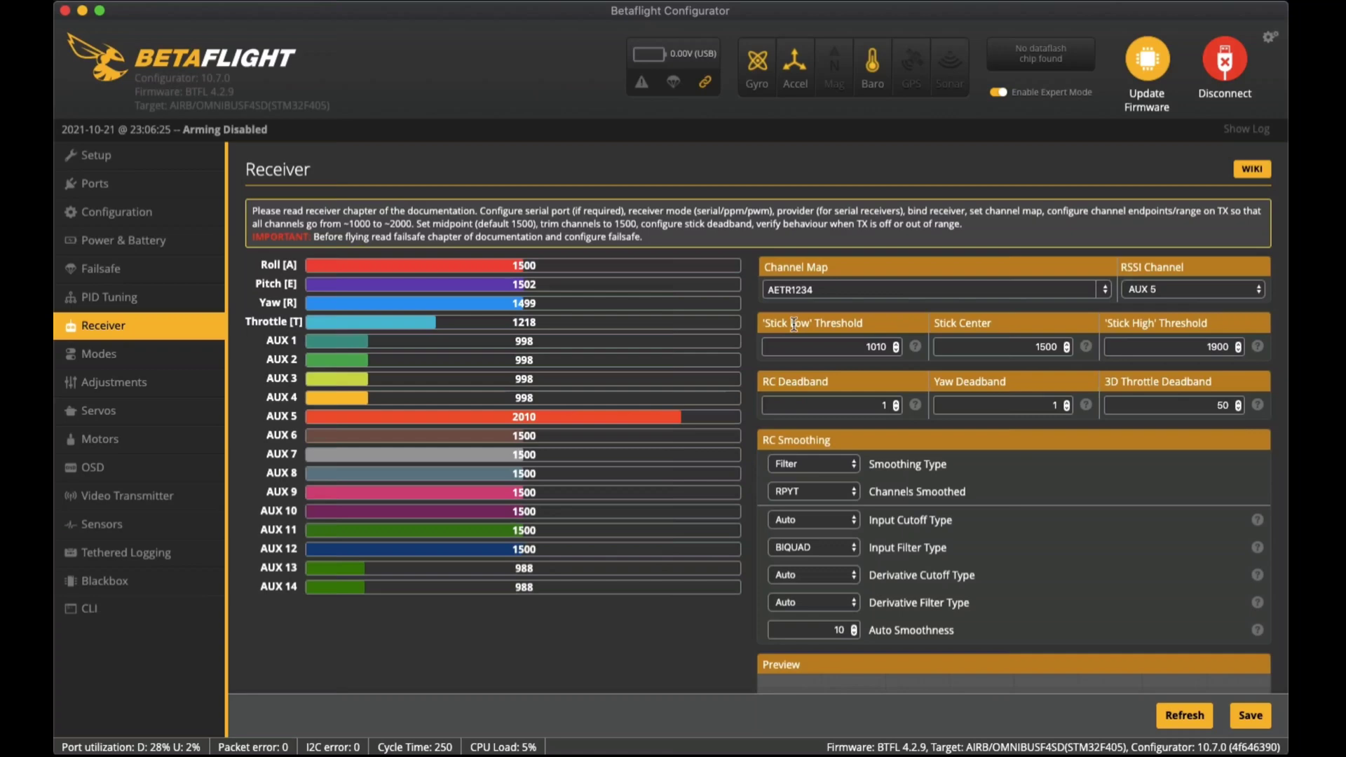
{"action": "scroll", "coordinate": [920, 303], "scroll_direction": "down", "scroll_amount": 3}
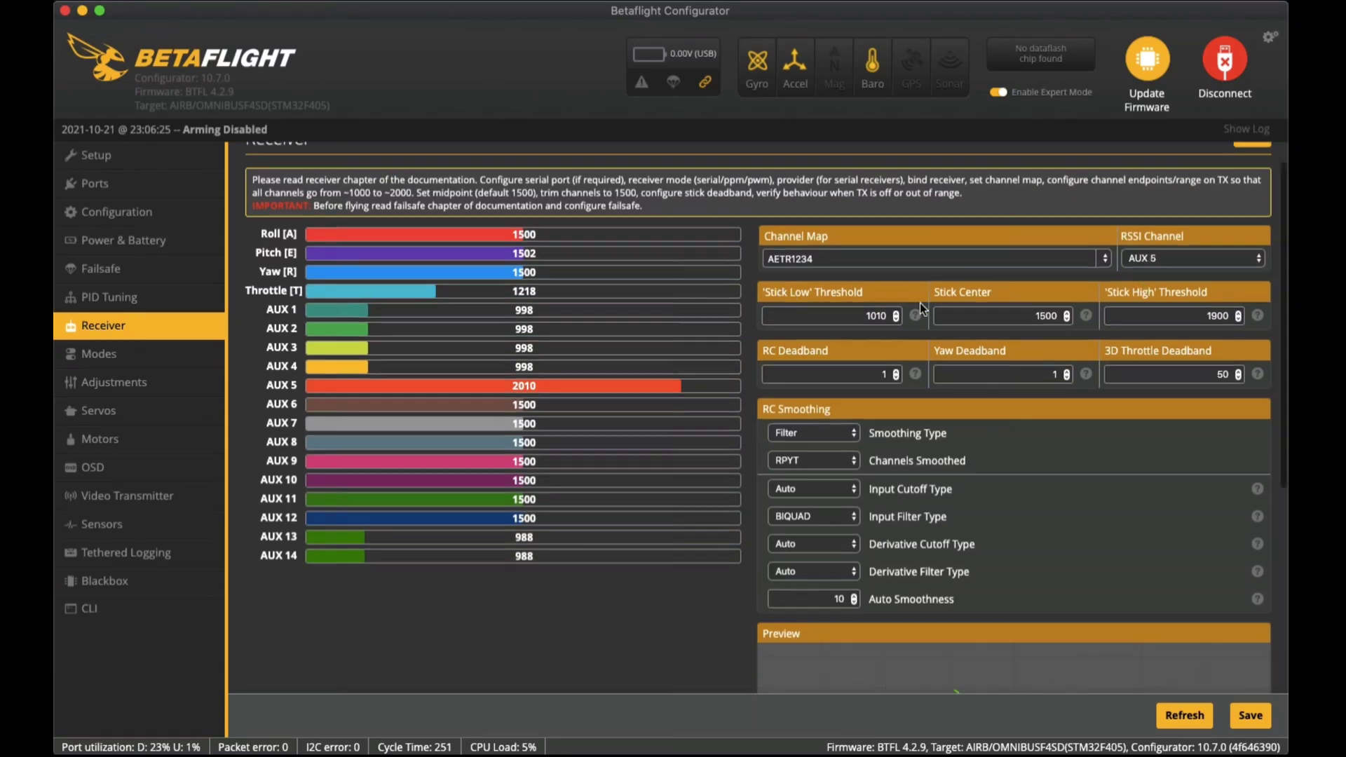
{"action": "scroll", "coordinate": [920, 303], "scroll_direction": "down", "scroll_amount": 3}
{"action": "scroll", "coordinate": [920, 303], "scroll_direction": "up", "scroll_amount": 5}
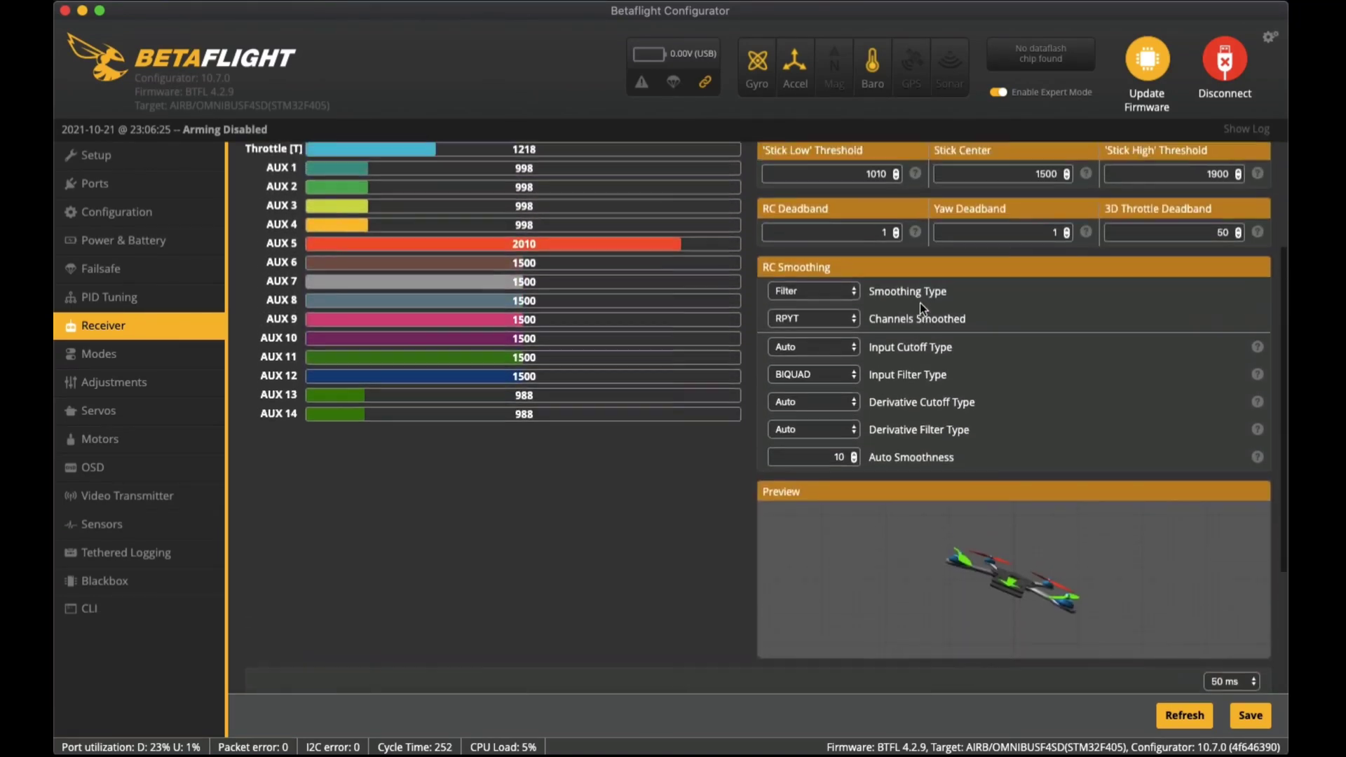
{"action": "scroll", "coordinate": [920, 303], "scroll_direction": "up", "scroll_amount": 1}
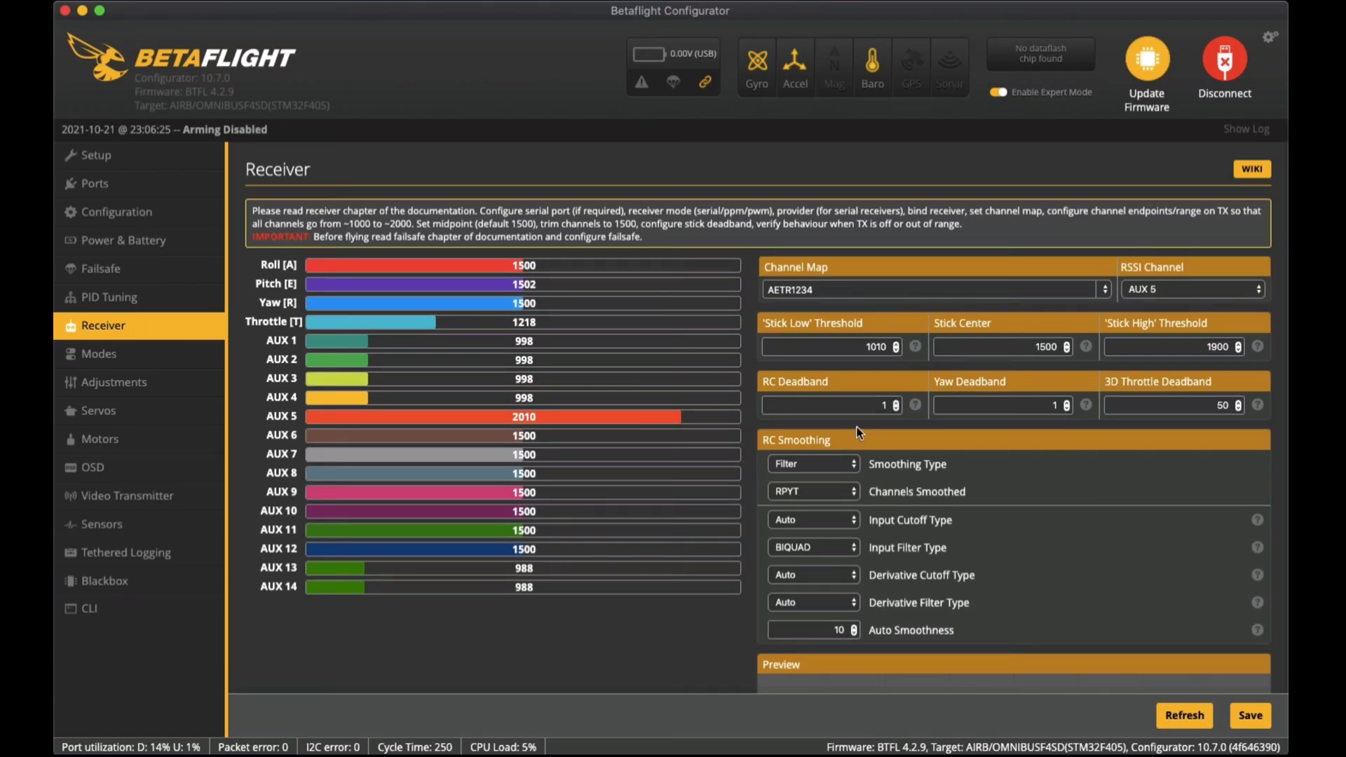
Review the modes' AUX channels and activation ranges for Arm, Angle, Horizon, Beeper, Flip Over After Crash and Prearm
{"action": "left_click", "coordinate": [142, 363]}
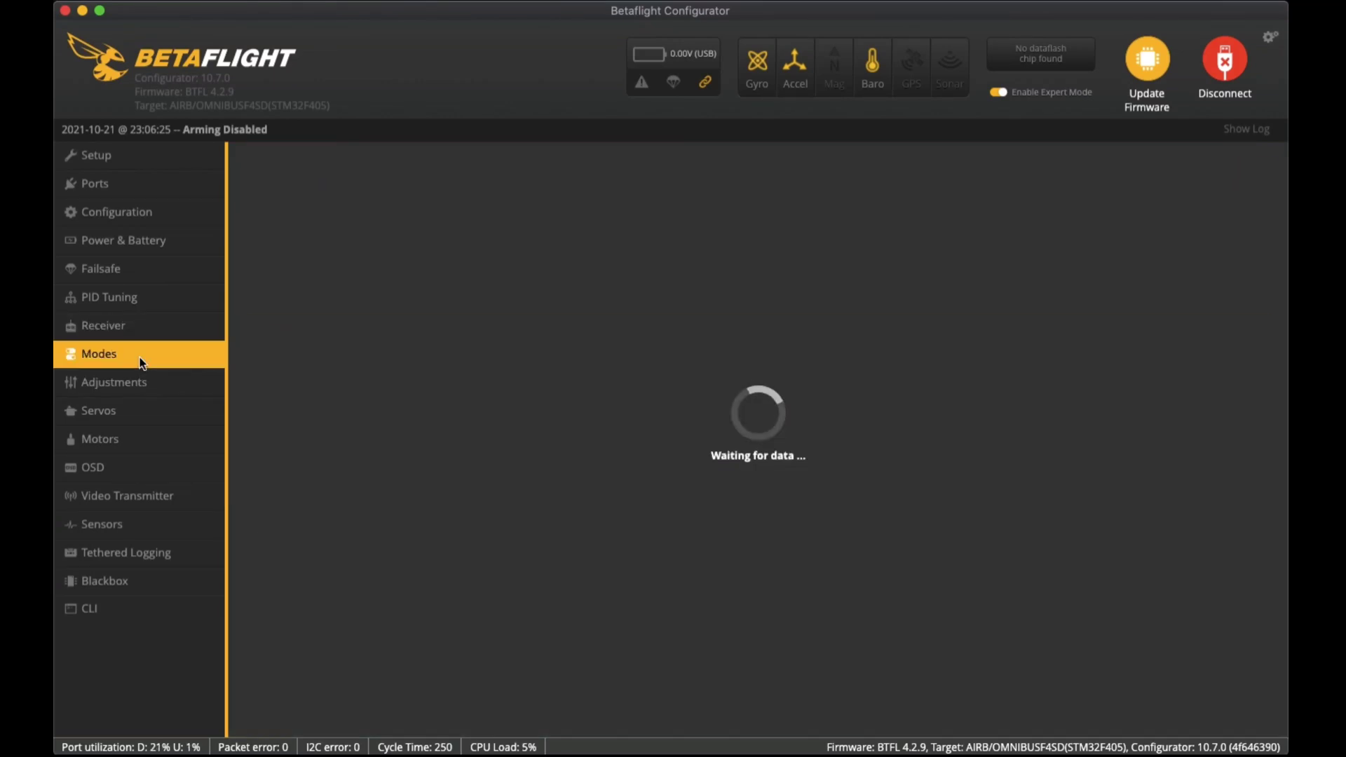
{"action": "scroll", "coordinate": [452, 313], "scroll_direction": "down", "scroll_amount": 3}
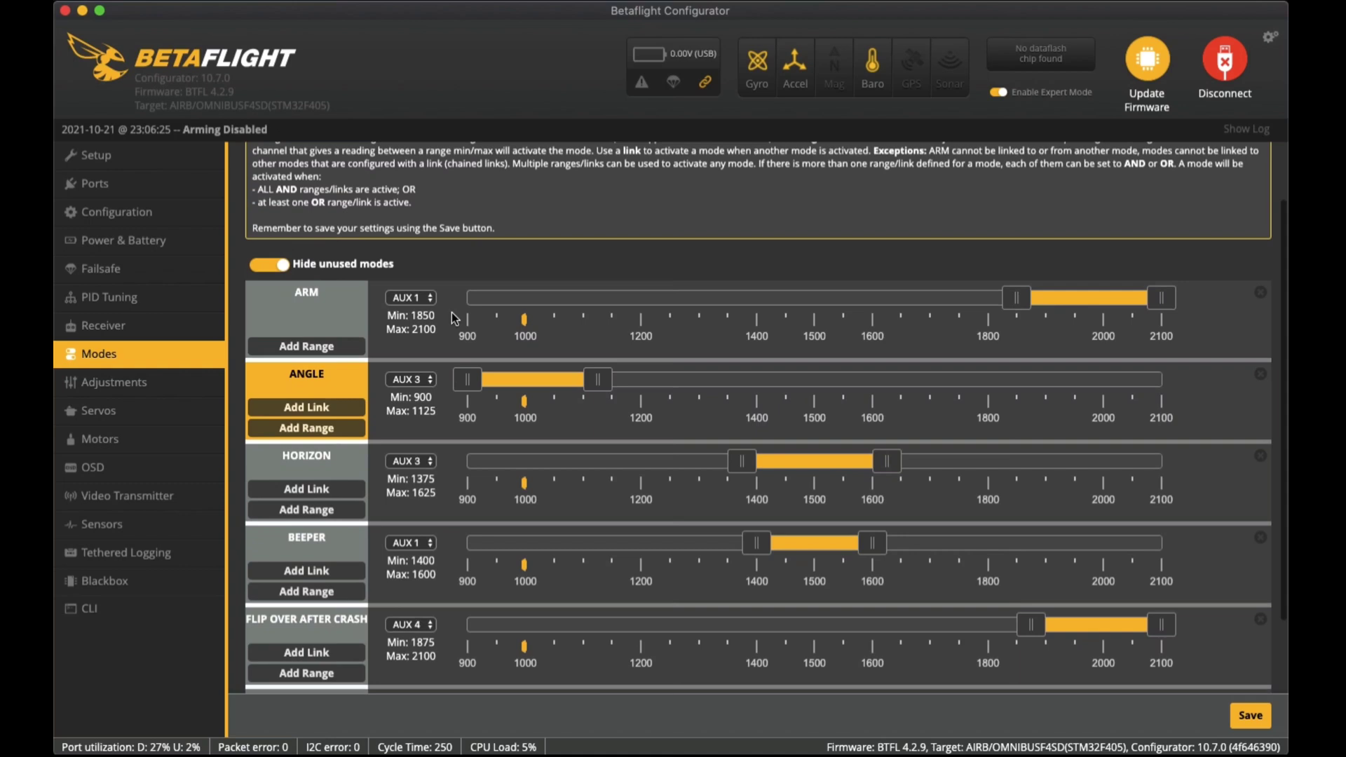
{"action": "scroll", "coordinate": [454, 319], "scroll_direction": "down", "scroll_amount": 2}
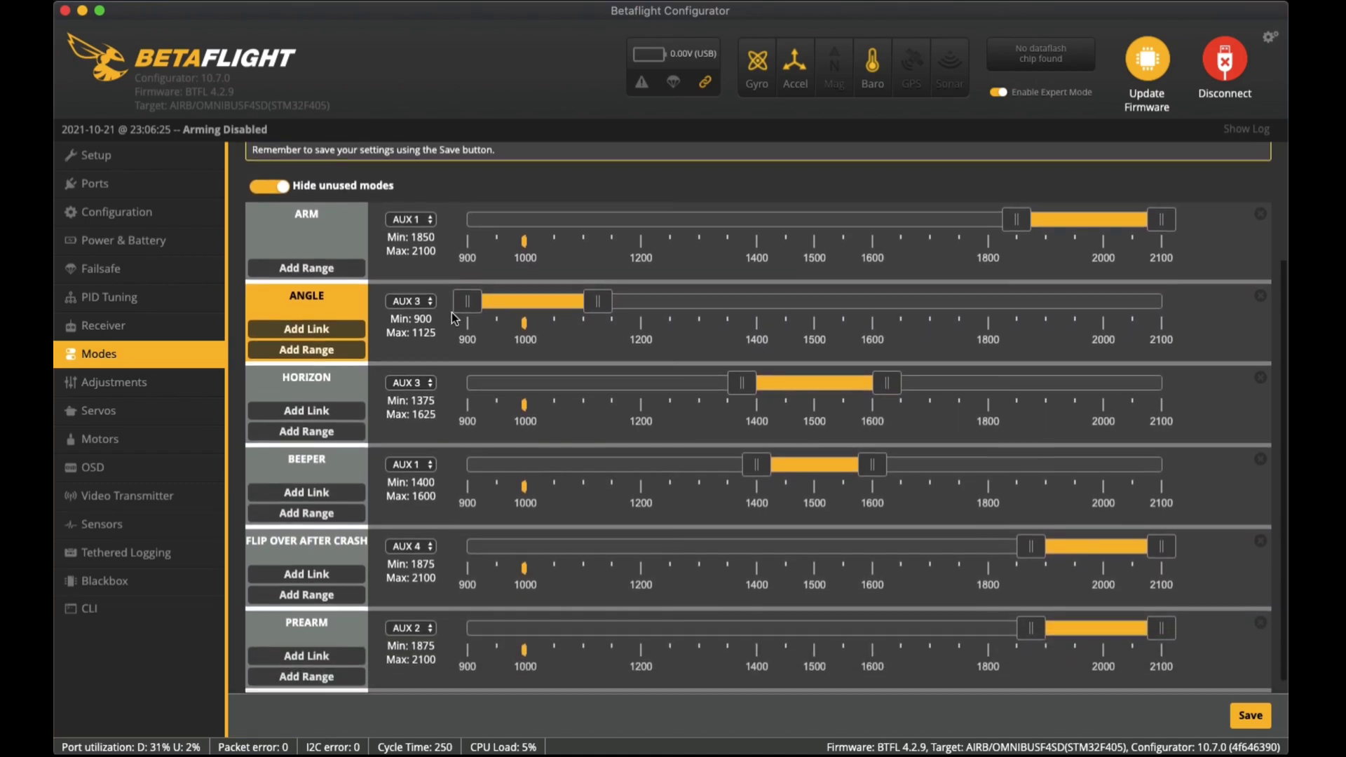
{"action": "scroll", "coordinate": [452, 317], "scroll_direction": "down", "scroll_amount": 1}
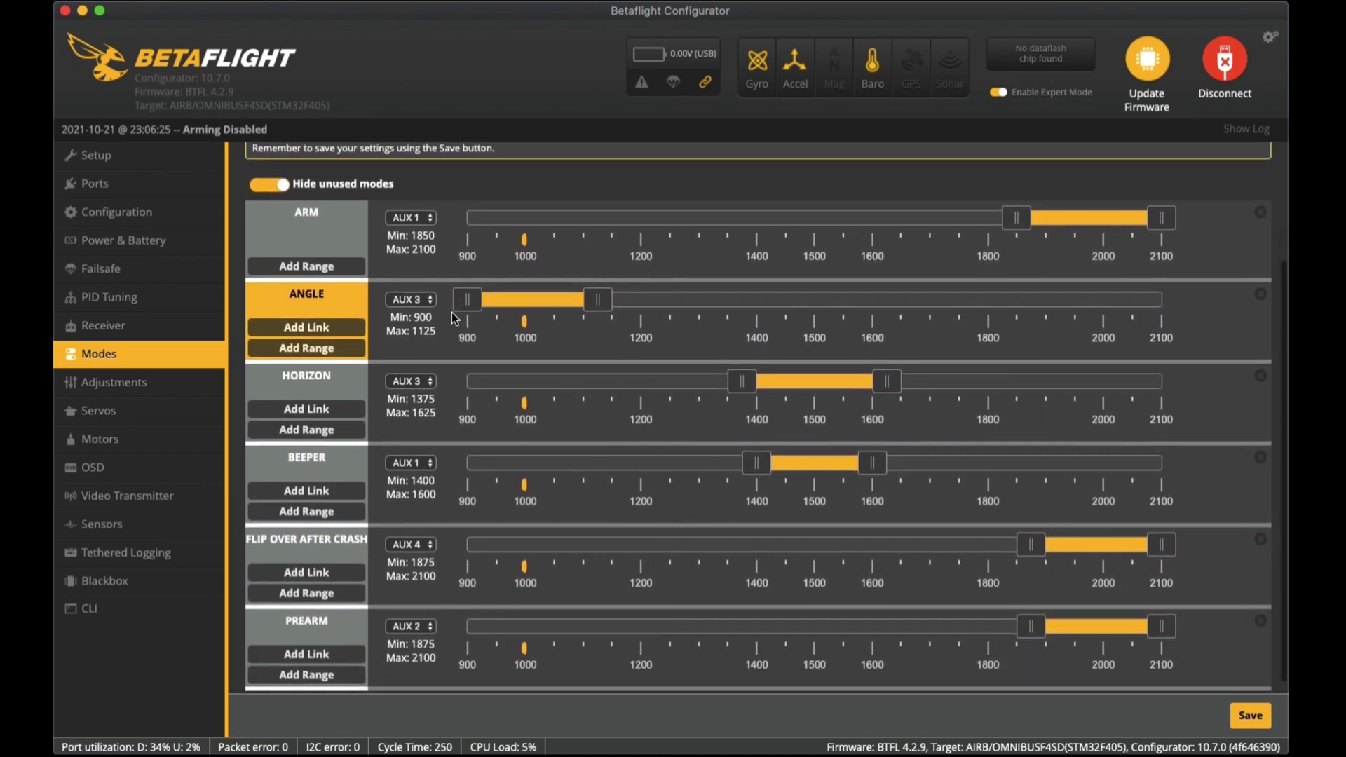
{"action": "scroll", "coordinate": [322, 592], "scroll_direction": "down", "scroll_amount": 1}
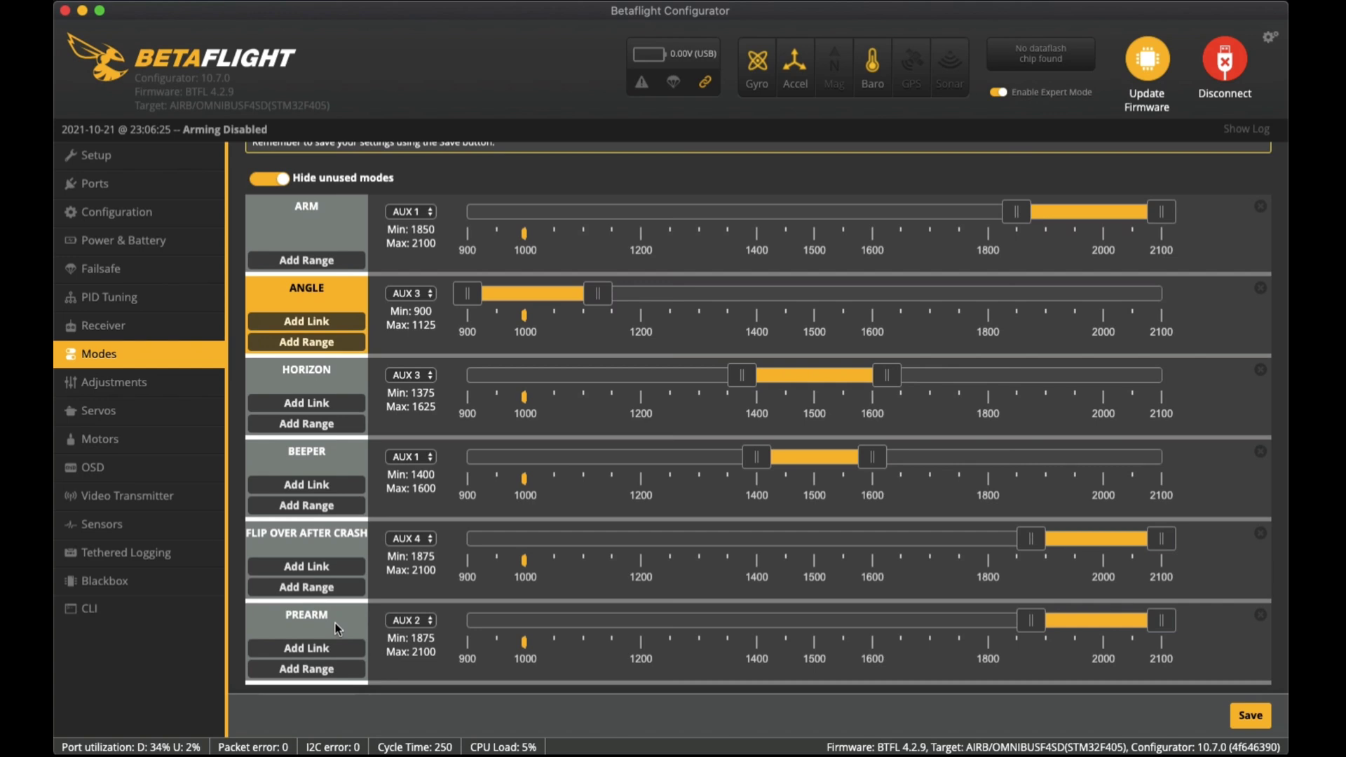
{"action": "scroll", "coordinate": [490, 462], "scroll_direction": "up", "scroll_amount": 1}
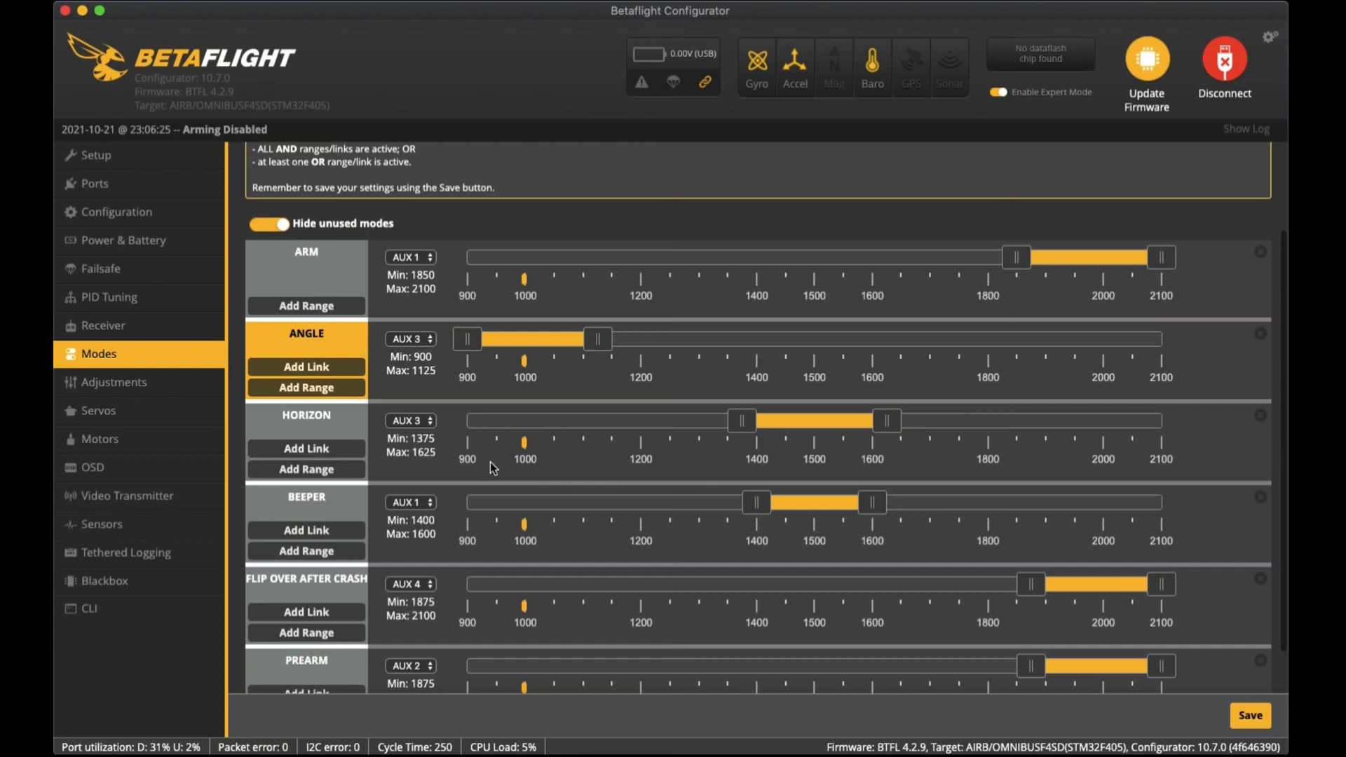
{"action": "scroll", "coordinate": [491, 464], "scroll_direction": "down", "scroll_amount": 2}
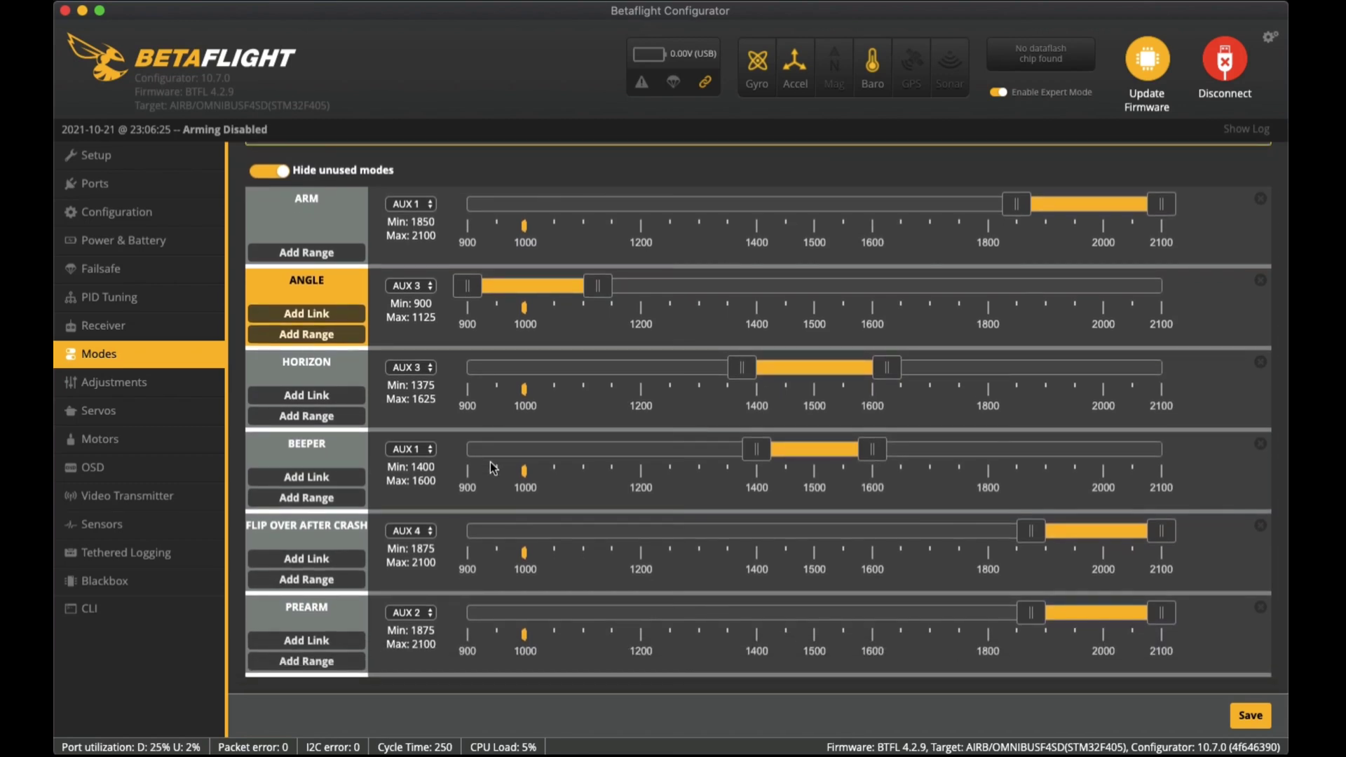
Look over the in-flight adjustment switches and the servo settings
{"action": "left_click", "coordinate": [150, 390]}
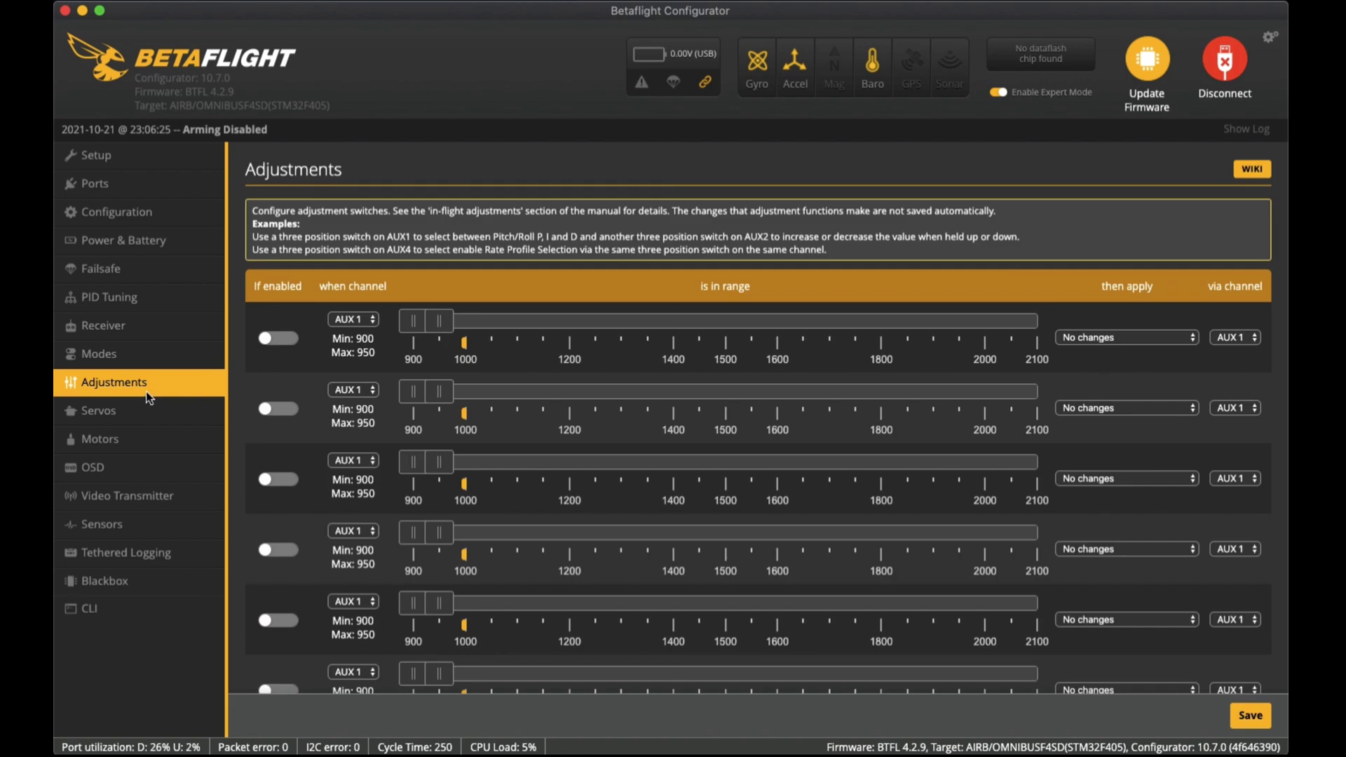
{"action": "left_click", "coordinate": [141, 415]}
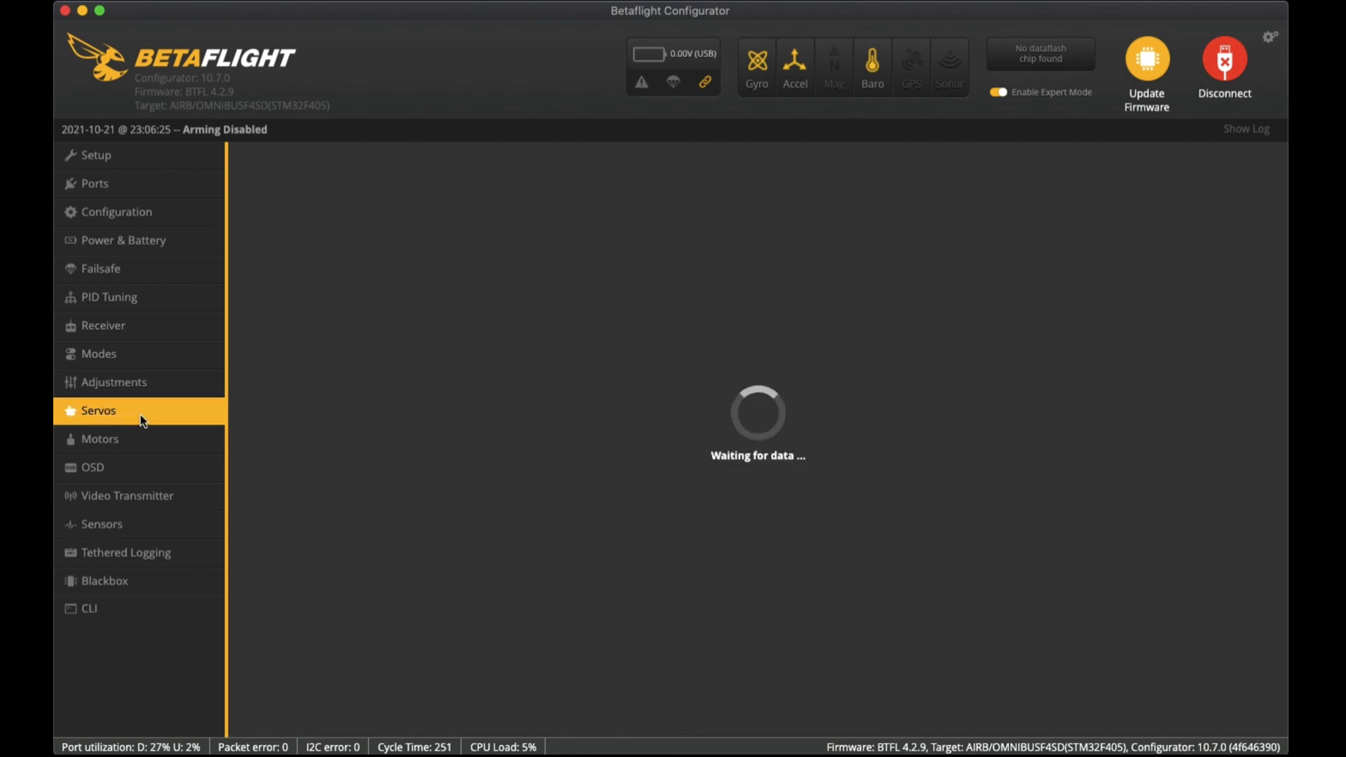
Examine the motors page, checking the ESC telemetry speed and error readouts for motors 1 to 4
{"action": "left_click", "coordinate": [139, 445]}
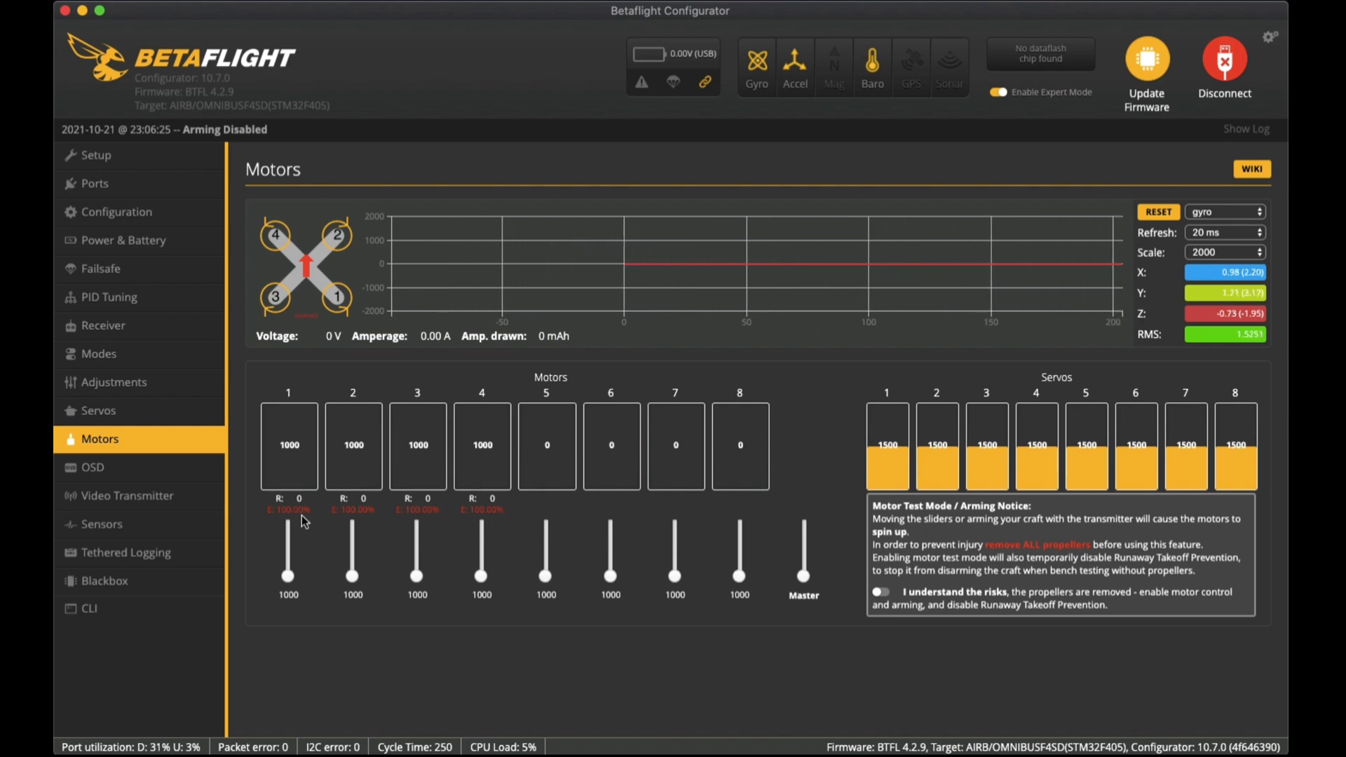
{"action": "mouse_move", "coordinate": [286, 513]}
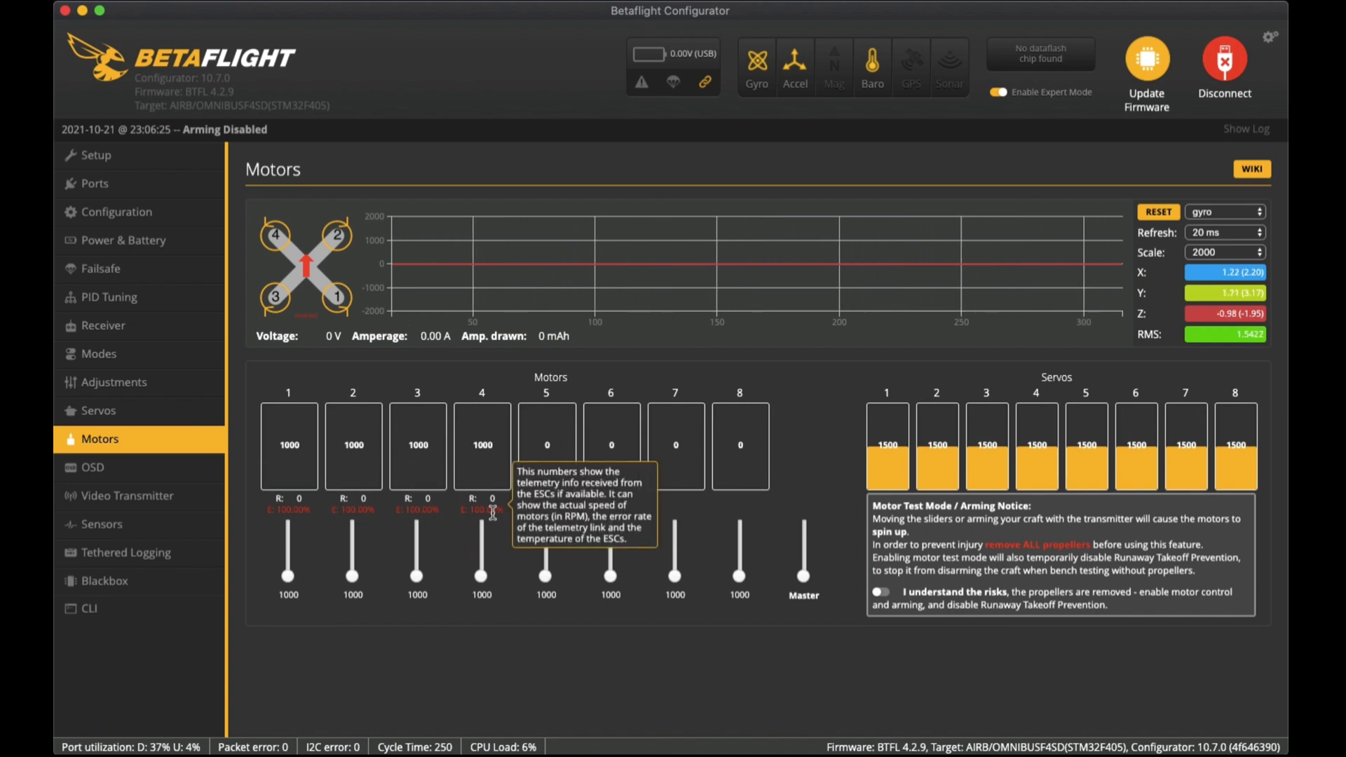
{"action": "mouse_move", "coordinate": [485, 513]}
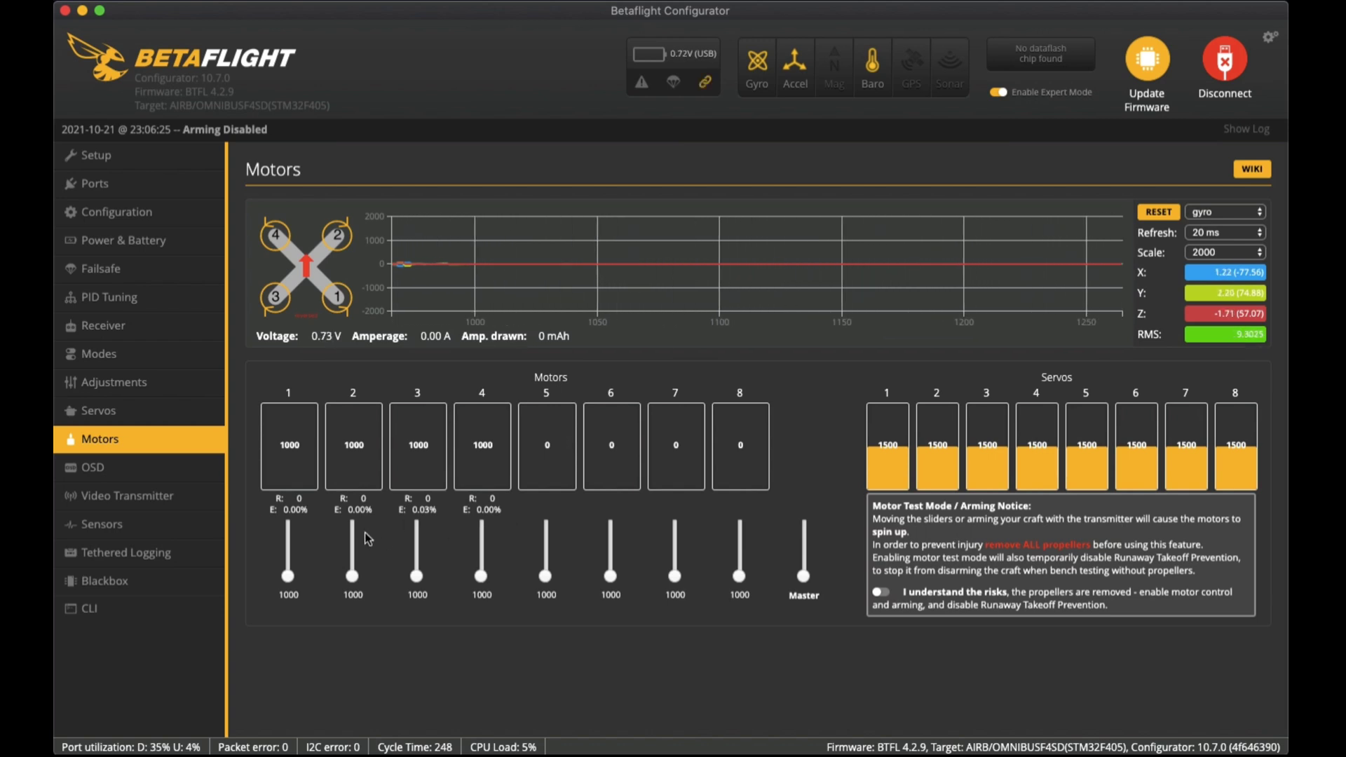
Review the OSD element list for the three profiles and the layout preview for OSD Profile 1
{"action": "left_click", "coordinate": [136, 473]}
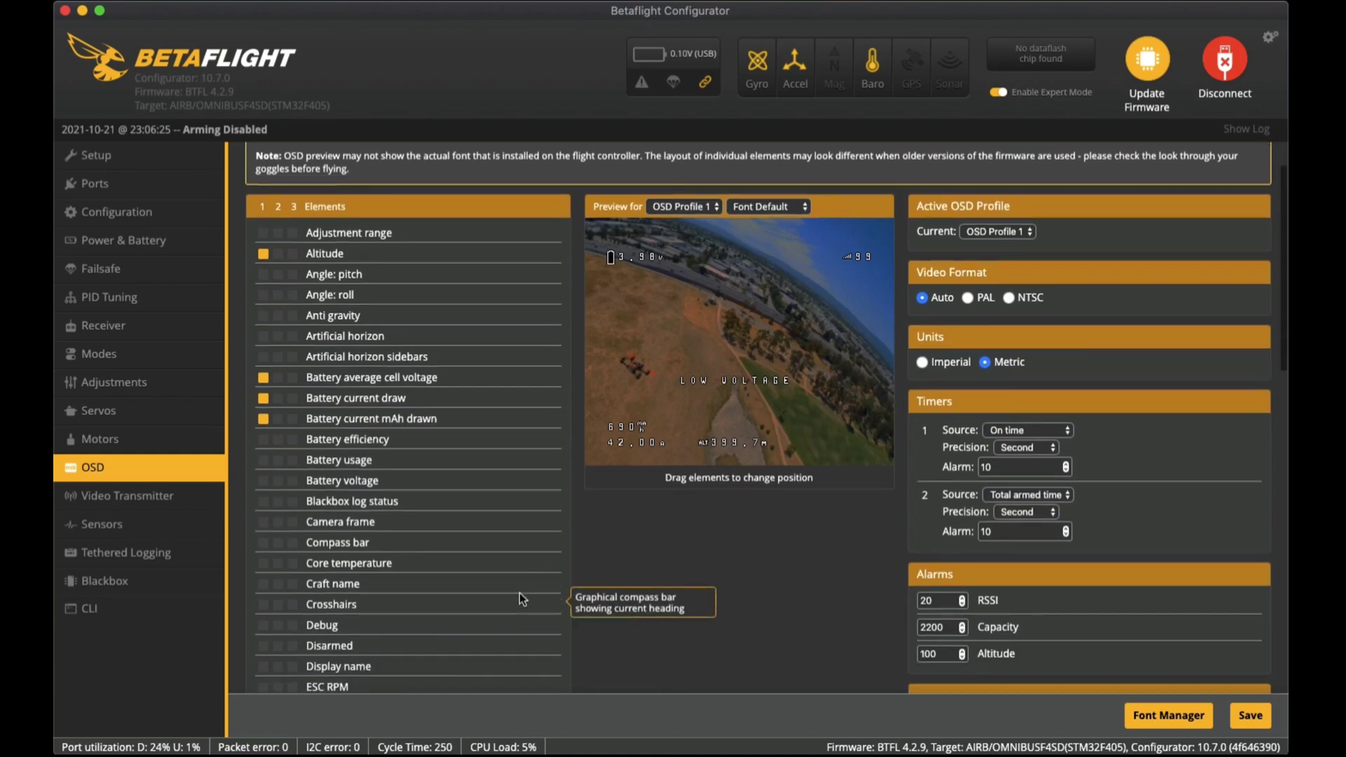
{"action": "scroll", "coordinate": [519, 592], "scroll_direction": "down", "scroll_amount": 10}
{"action": "scroll", "coordinate": [519, 596], "scroll_direction": "down", "scroll_amount": 5}
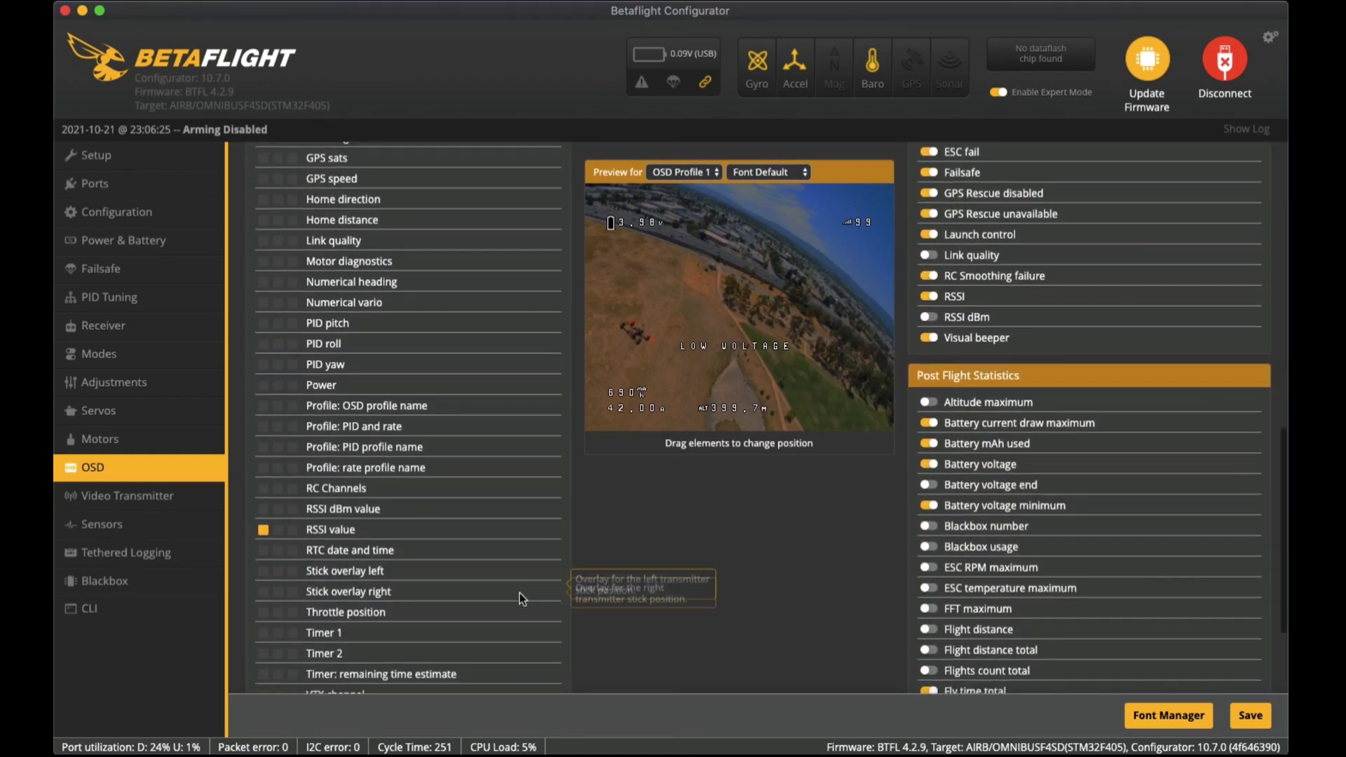
{"action": "scroll", "coordinate": [362, 493], "scroll_direction": "down", "scroll_amount": 1}
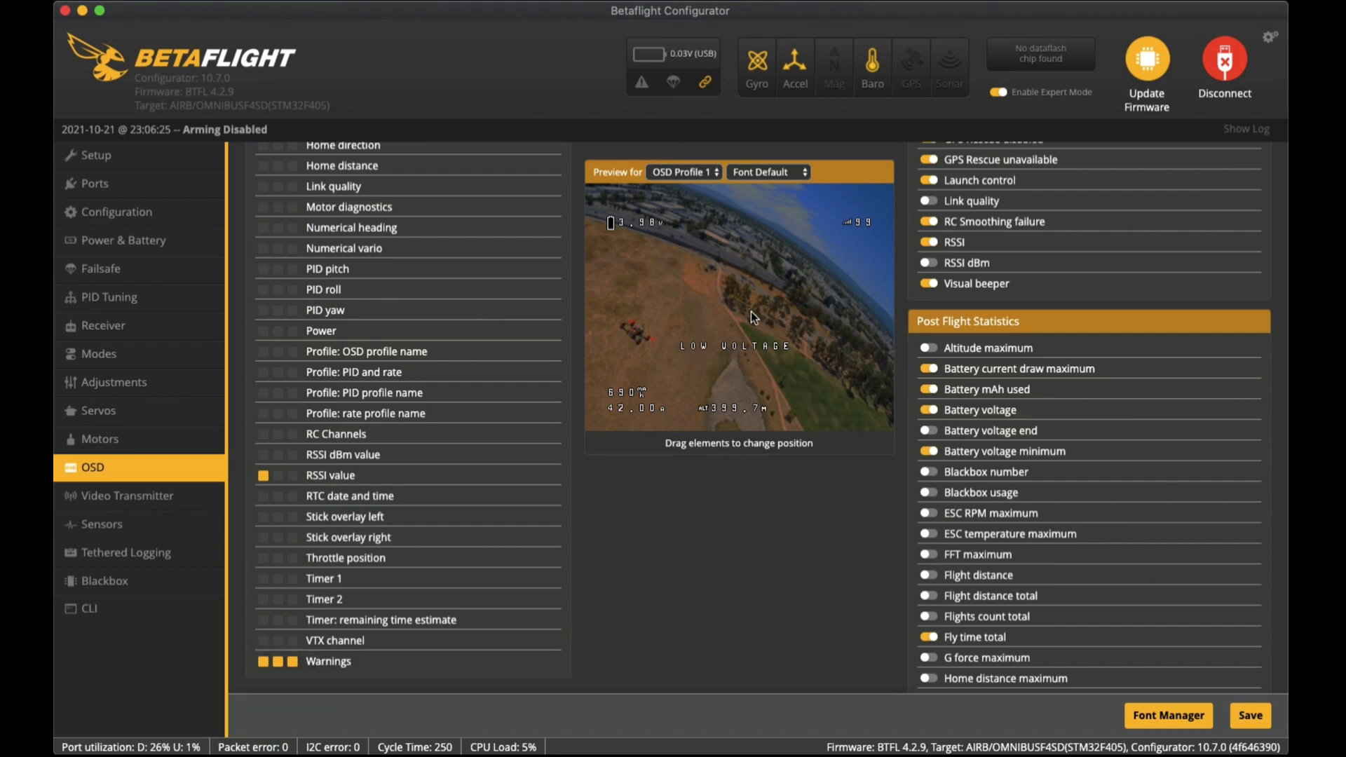
Review the OSD warnings, post flight statistics, alarms, timers, units and video format settings
{"action": "scroll", "coordinate": [987, 451], "scroll_direction": "up", "scroll_amount": 5}
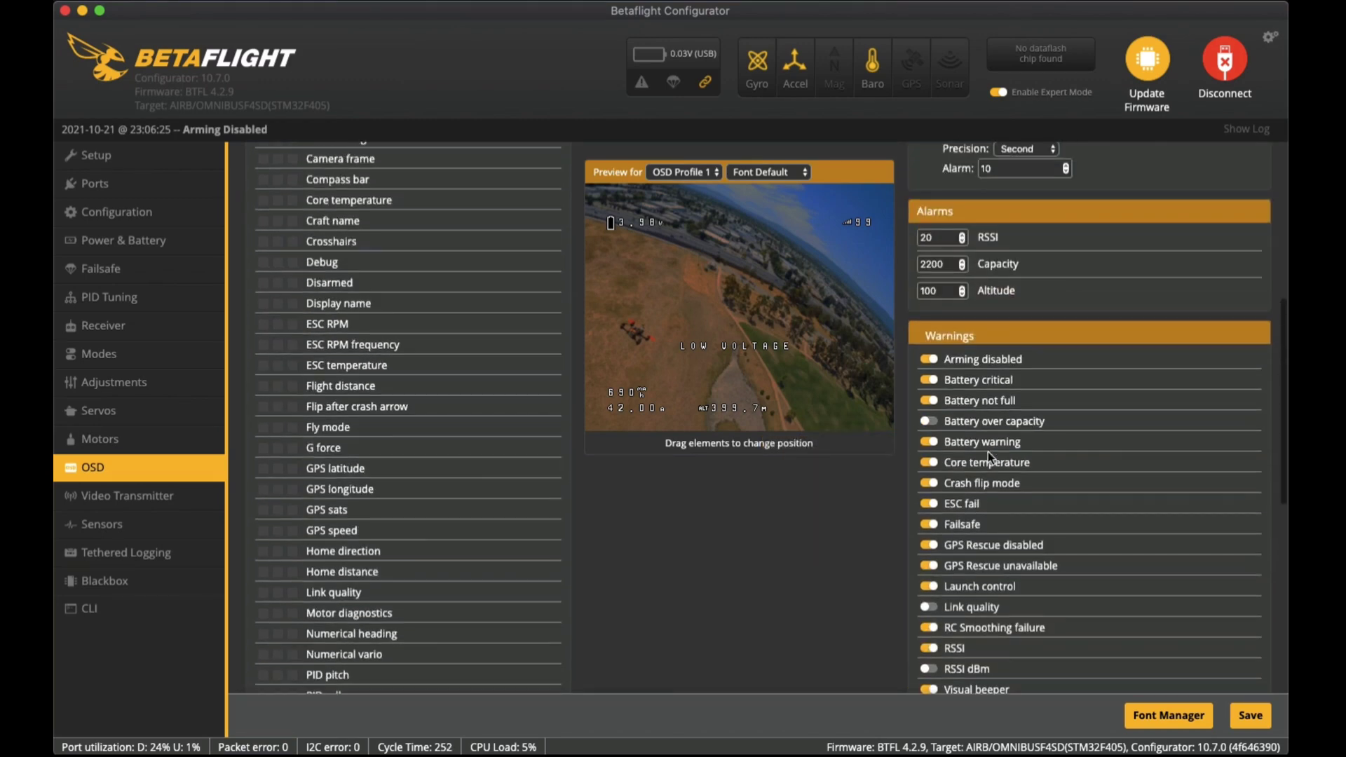
{"action": "scroll", "coordinate": [988, 452], "scroll_direction": "down", "scroll_amount": 7}
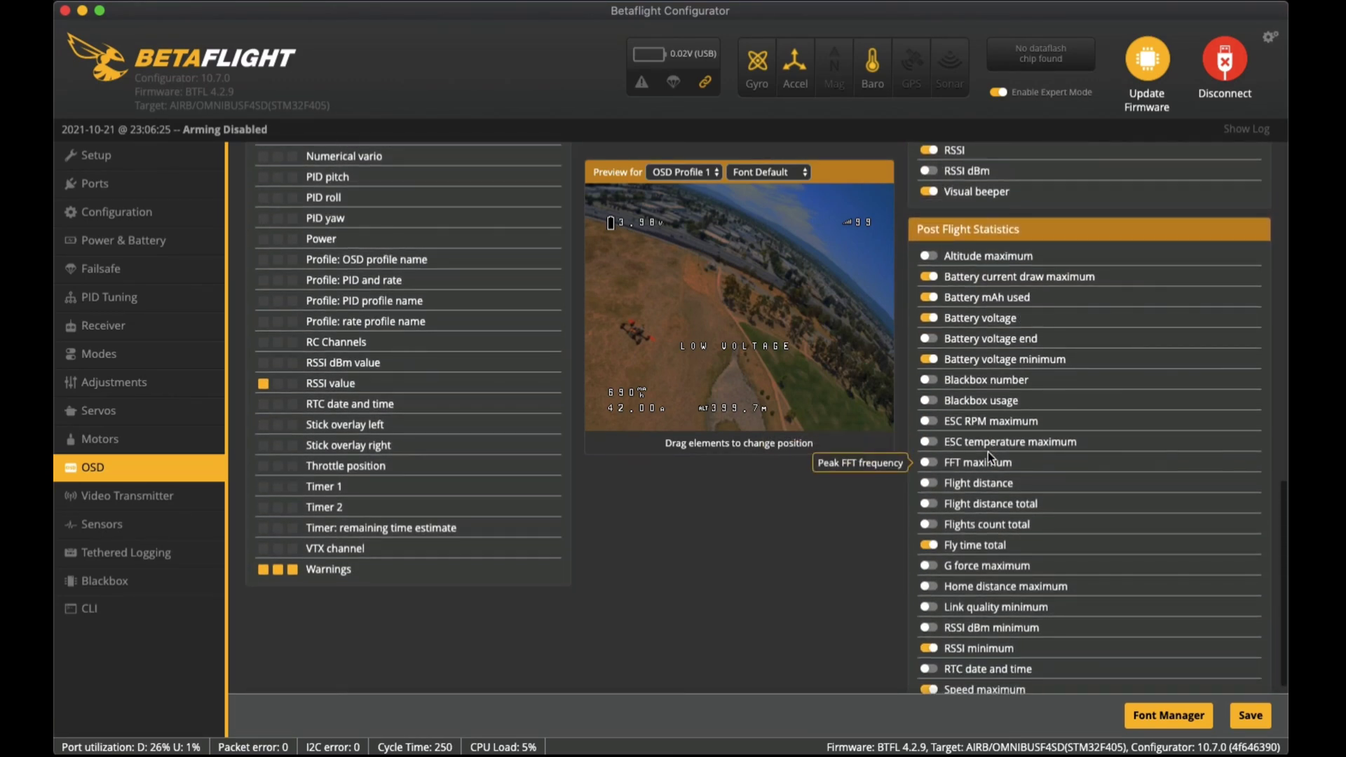
{"action": "scroll", "coordinate": [987, 452], "scroll_direction": "down", "scroll_amount": 1}
{"action": "scroll", "coordinate": [987, 451], "scroll_direction": "up", "scroll_amount": 1}
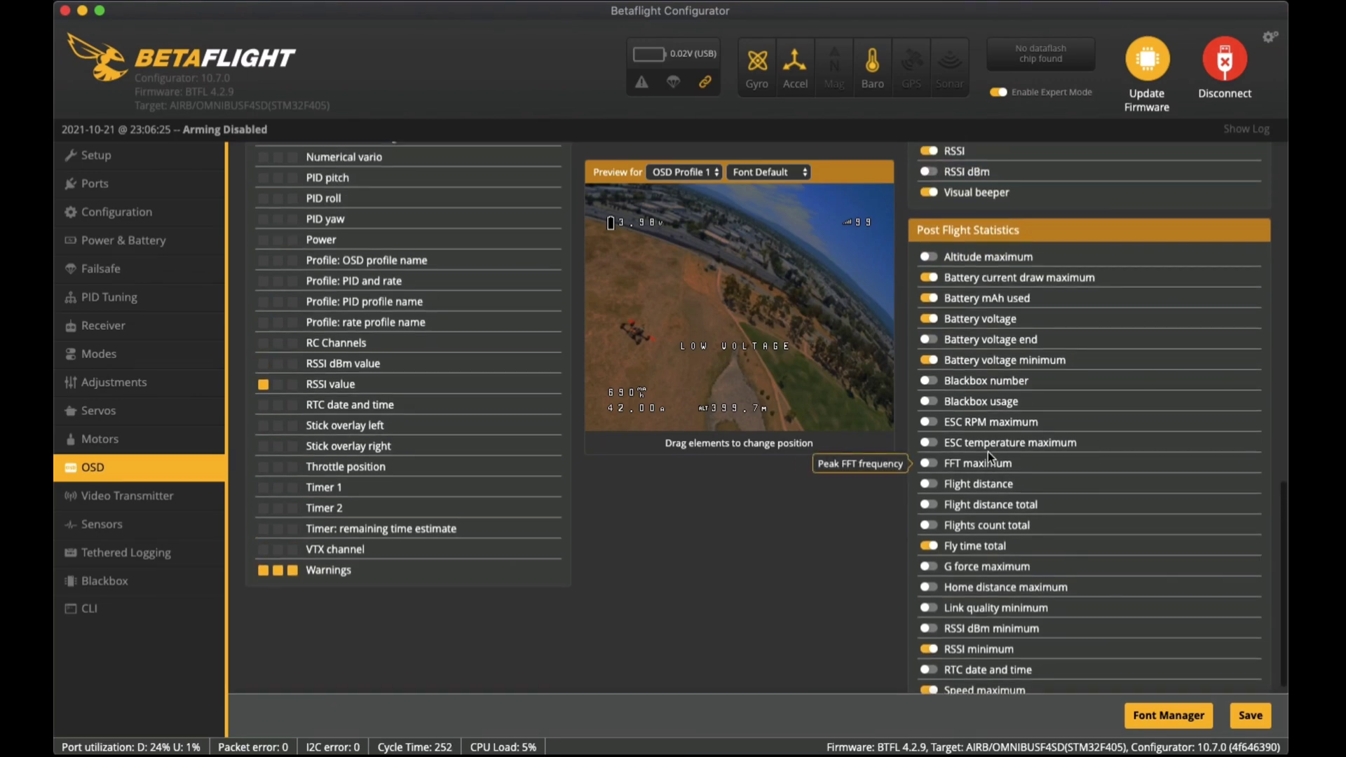
{"action": "scroll", "coordinate": [987, 452], "scroll_direction": "up", "scroll_amount": 9}
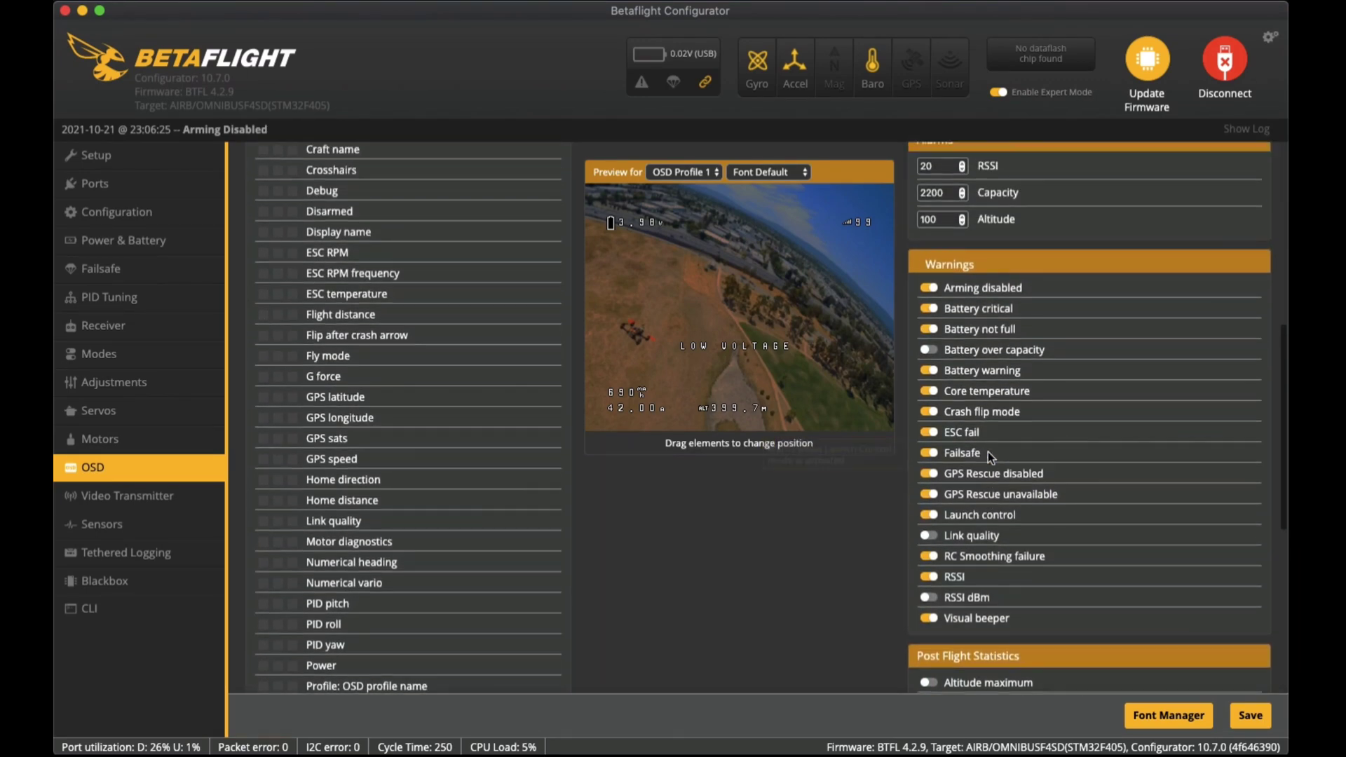
{"action": "scroll", "coordinate": [987, 451], "scroll_direction": "down", "scroll_amount": 10}
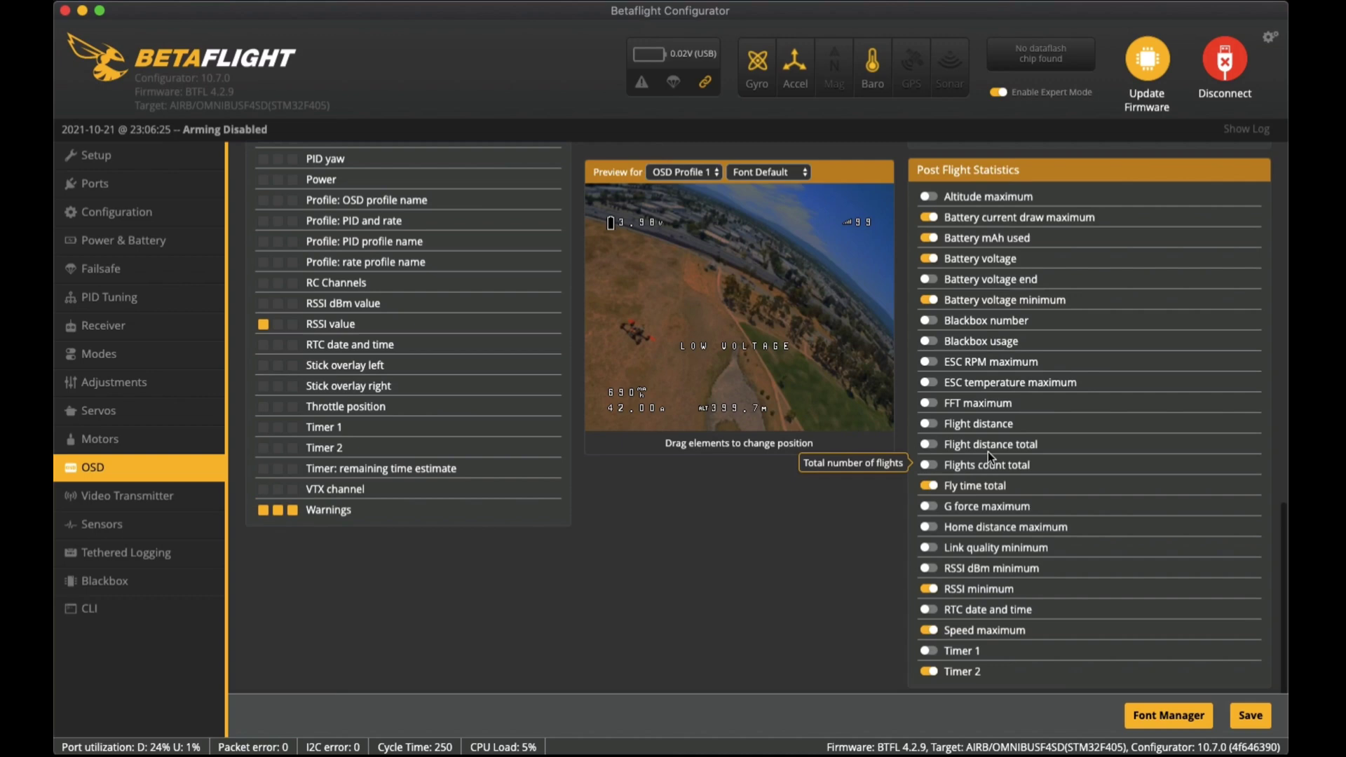
{"action": "scroll", "coordinate": [987, 452], "scroll_direction": "up", "scroll_amount": 15}
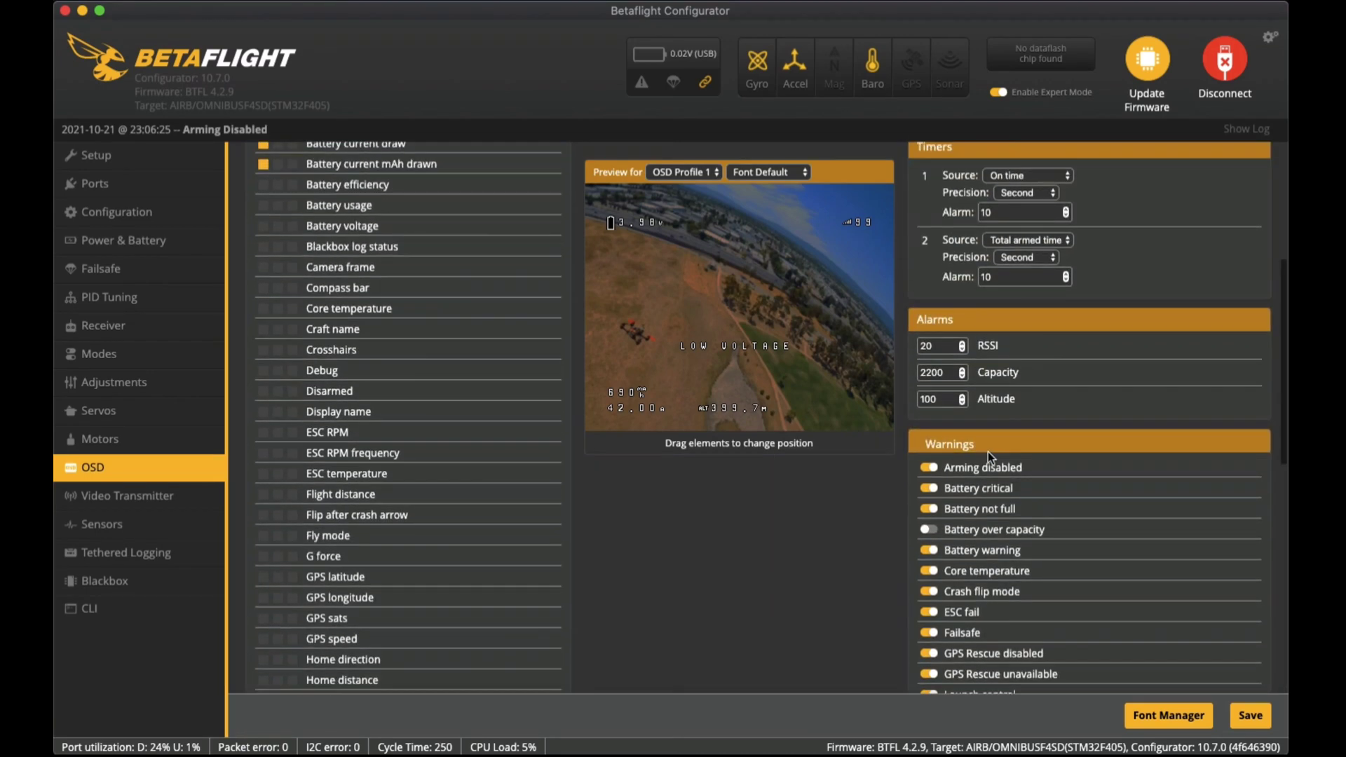
{"action": "scroll", "coordinate": [987, 458], "scroll_direction": "up", "scroll_amount": 1}
{"action": "scroll", "coordinate": [988, 453], "scroll_direction": "up", "scroll_amount": 6}
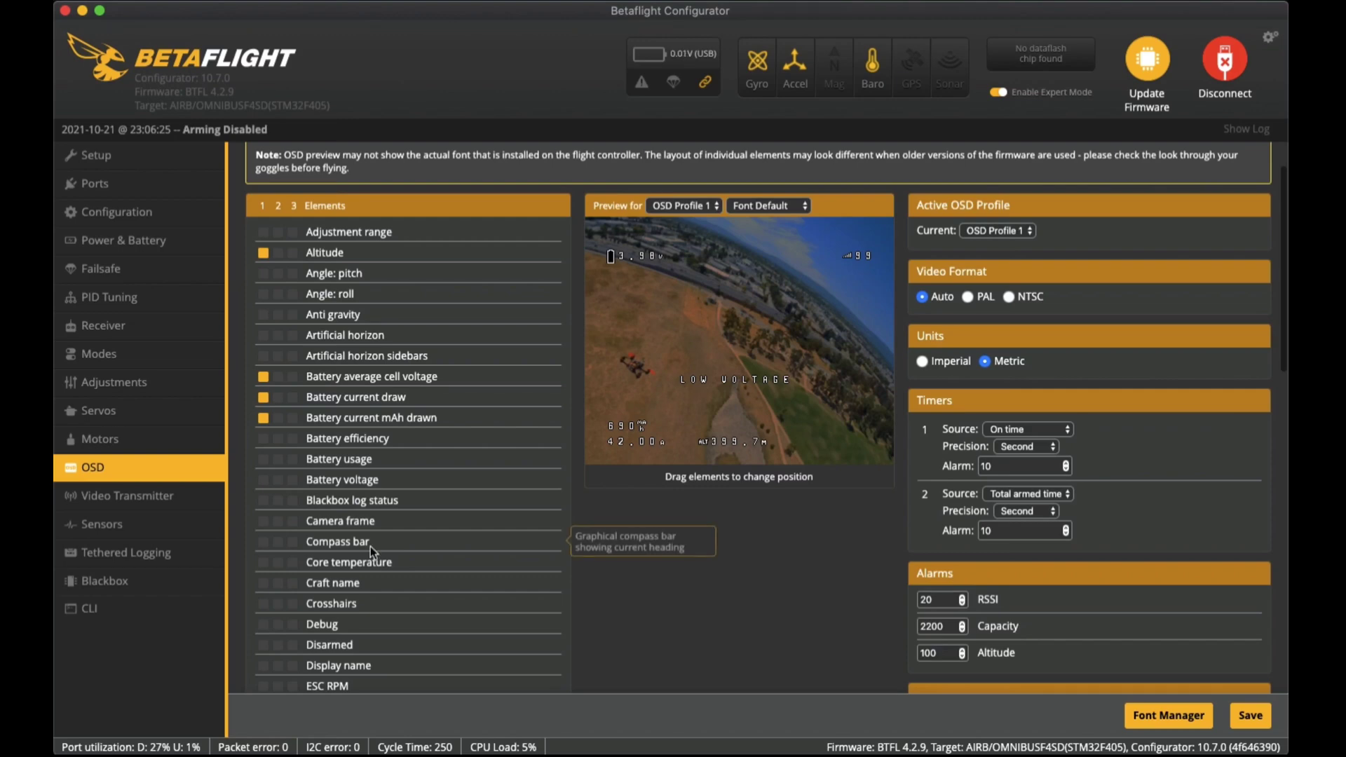
Examine the video transmitter's VTX table, including its bands, channel frequencies and power levels
{"action": "left_click", "coordinate": [114, 498]}
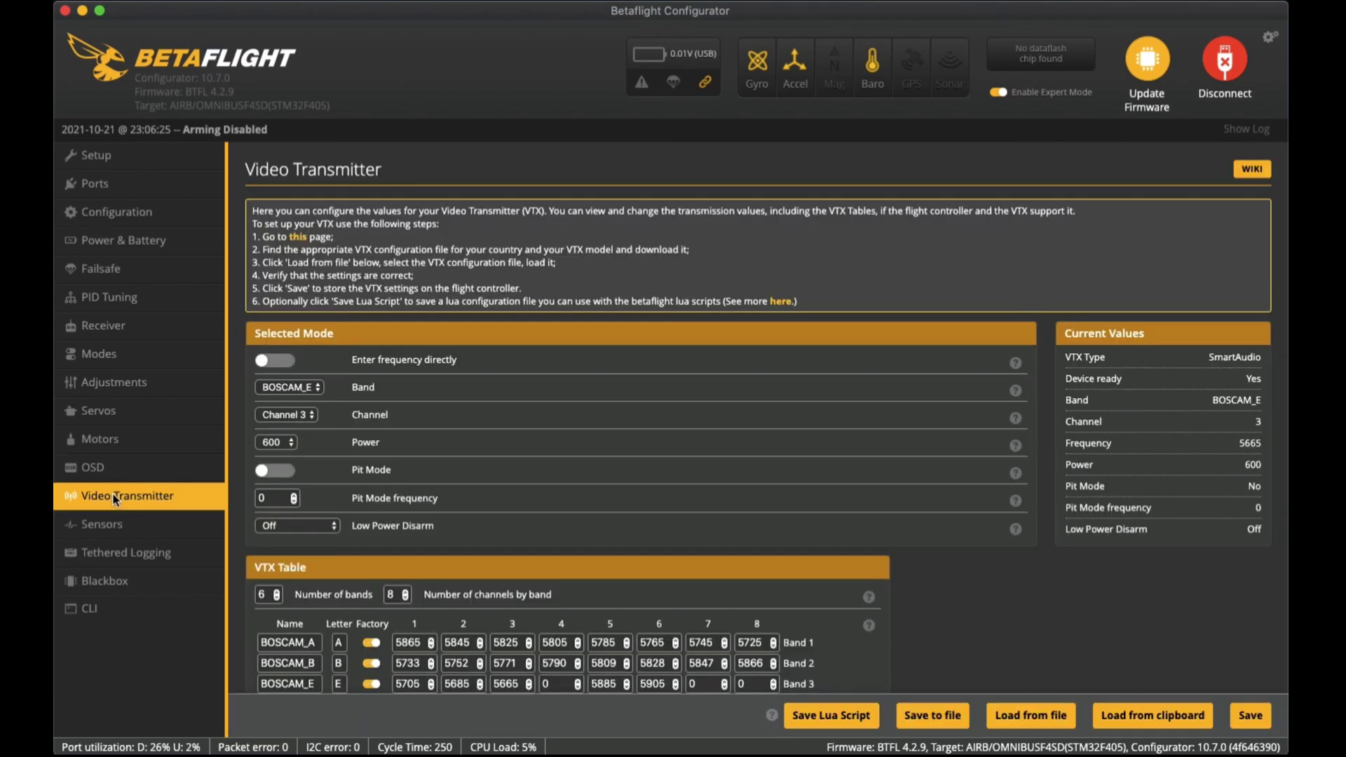
{"action": "scroll", "coordinate": [657, 410], "scroll_direction": "down", "scroll_amount": 4}
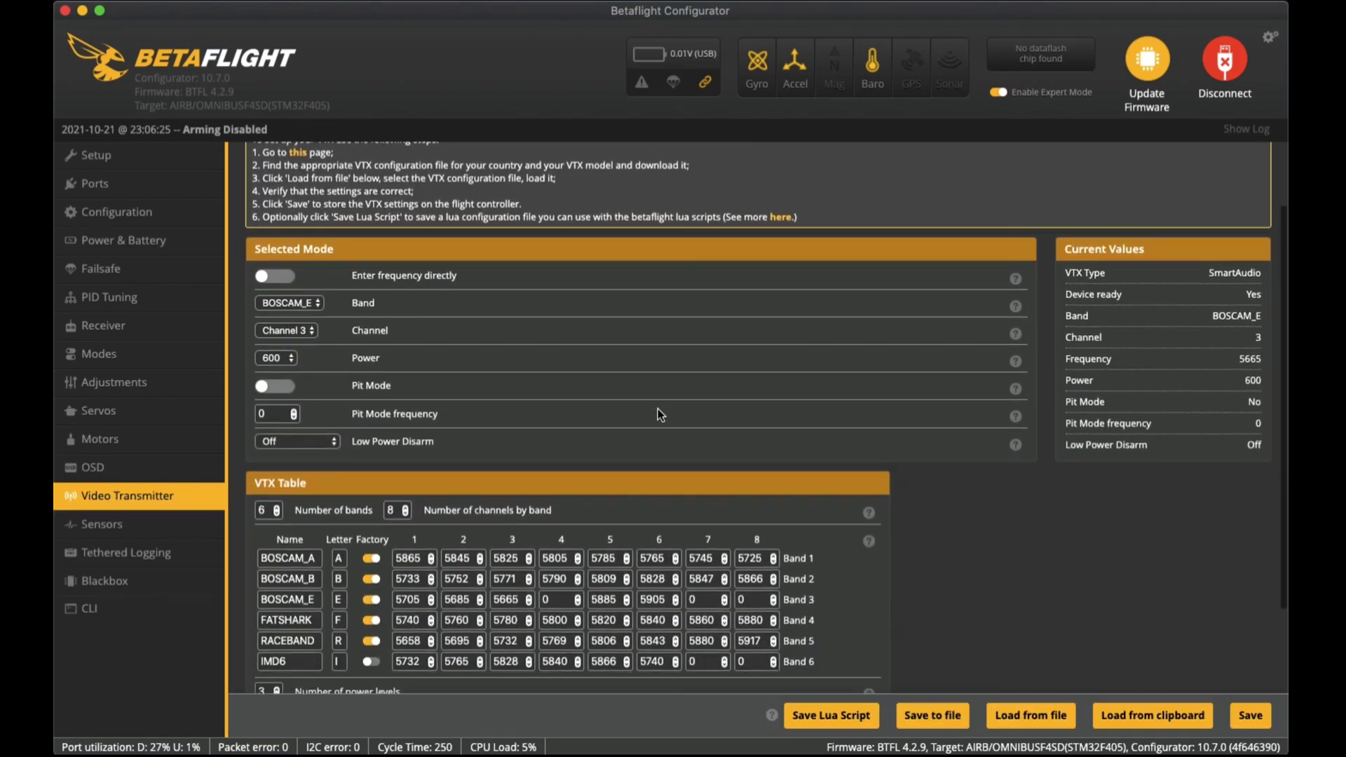
{"action": "scroll", "coordinate": [658, 410], "scroll_direction": "down", "scroll_amount": 2}
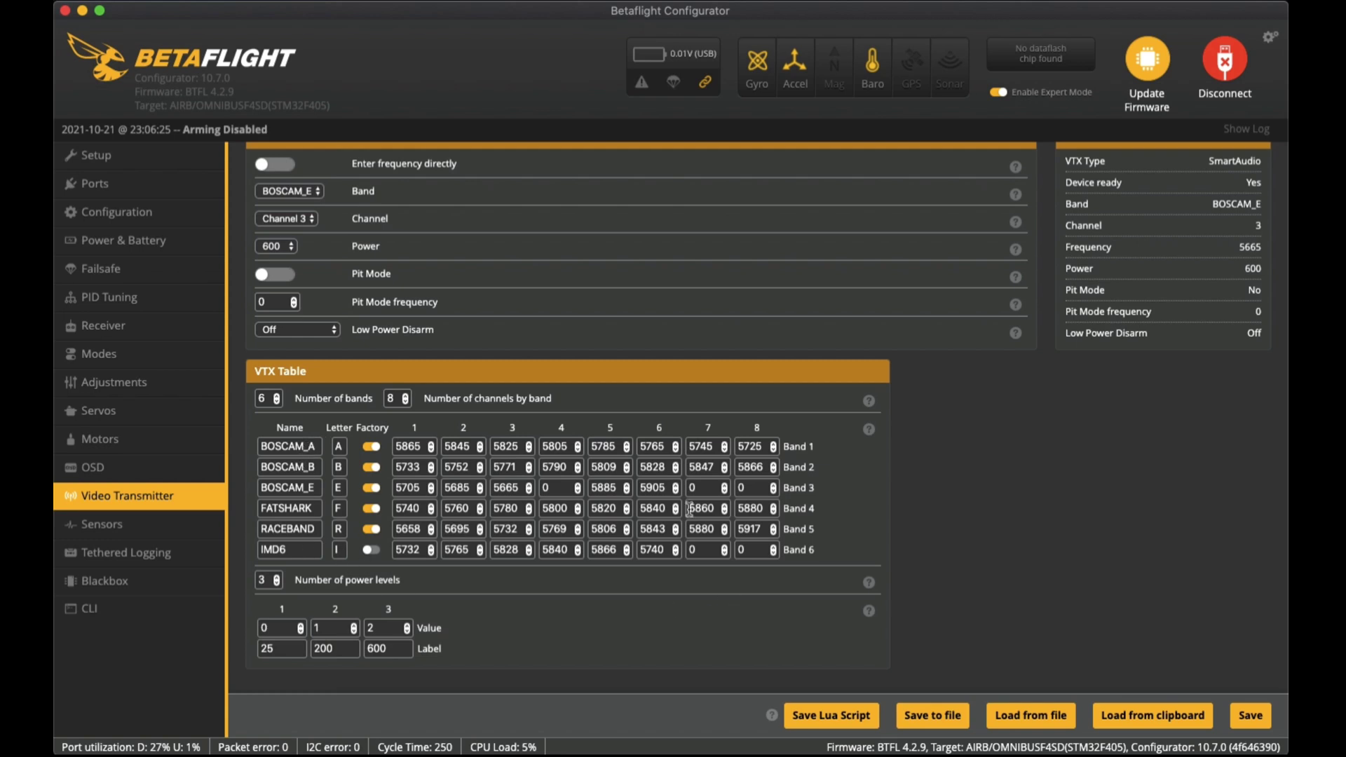
{"action": "scroll", "coordinate": [885, 503], "scroll_direction": "down", "scroll_amount": 1}
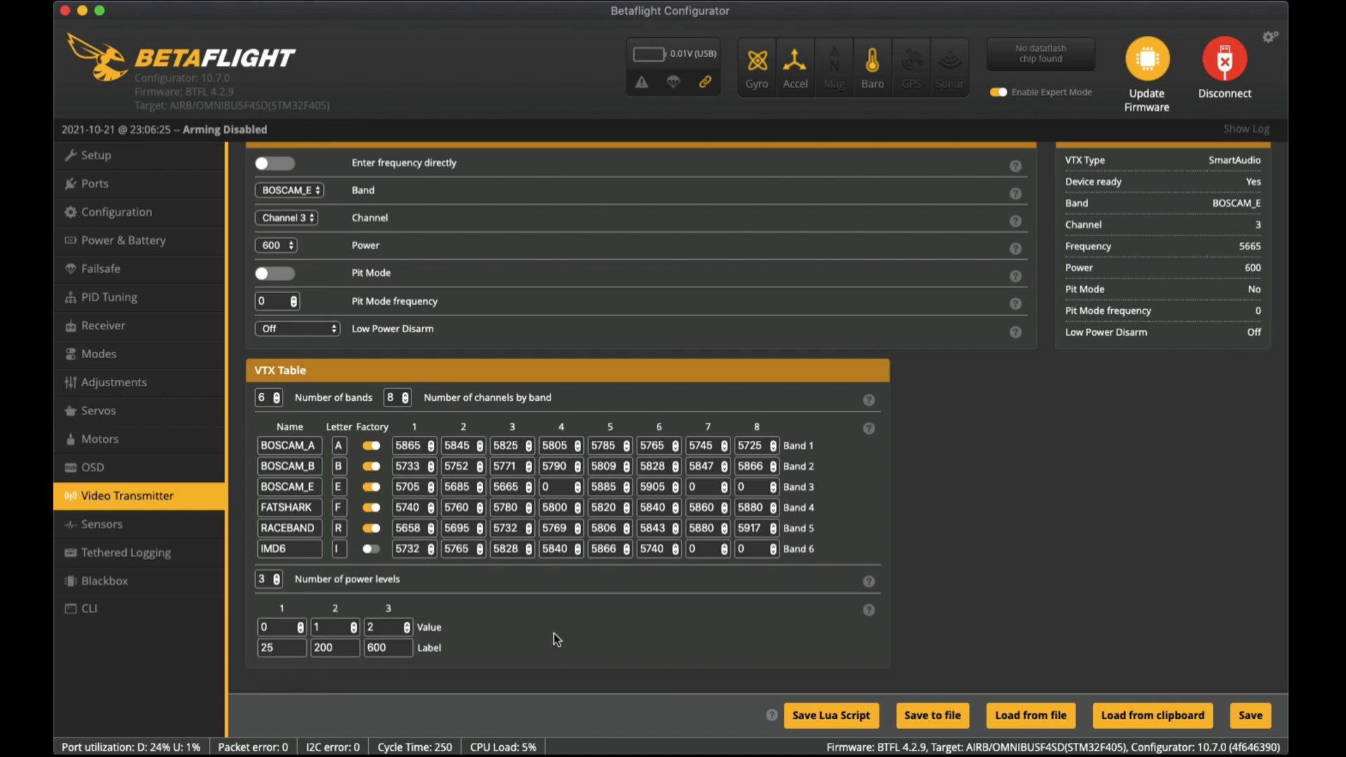
Review the video transmitter's selected mode, including band, channel, power, Pit Mode and Low Power Disarm
{"action": "scroll", "coordinate": [991, 615], "scroll_direction": "up", "scroll_amount": 2}
{"action": "scroll", "coordinate": [993, 620], "scroll_direction": "up", "scroll_amount": 5}
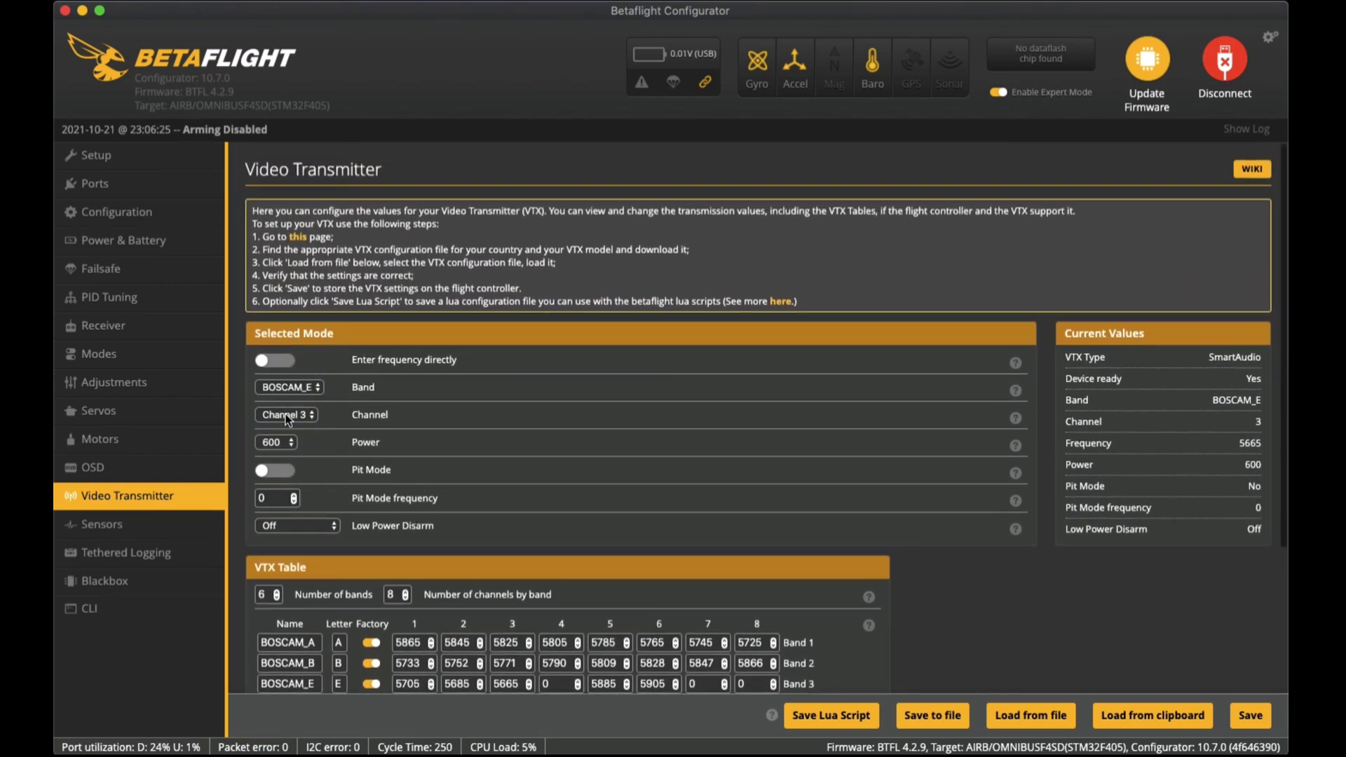
{"action": "scroll", "coordinate": [297, 405], "scroll_direction": "down", "scroll_amount": 1}
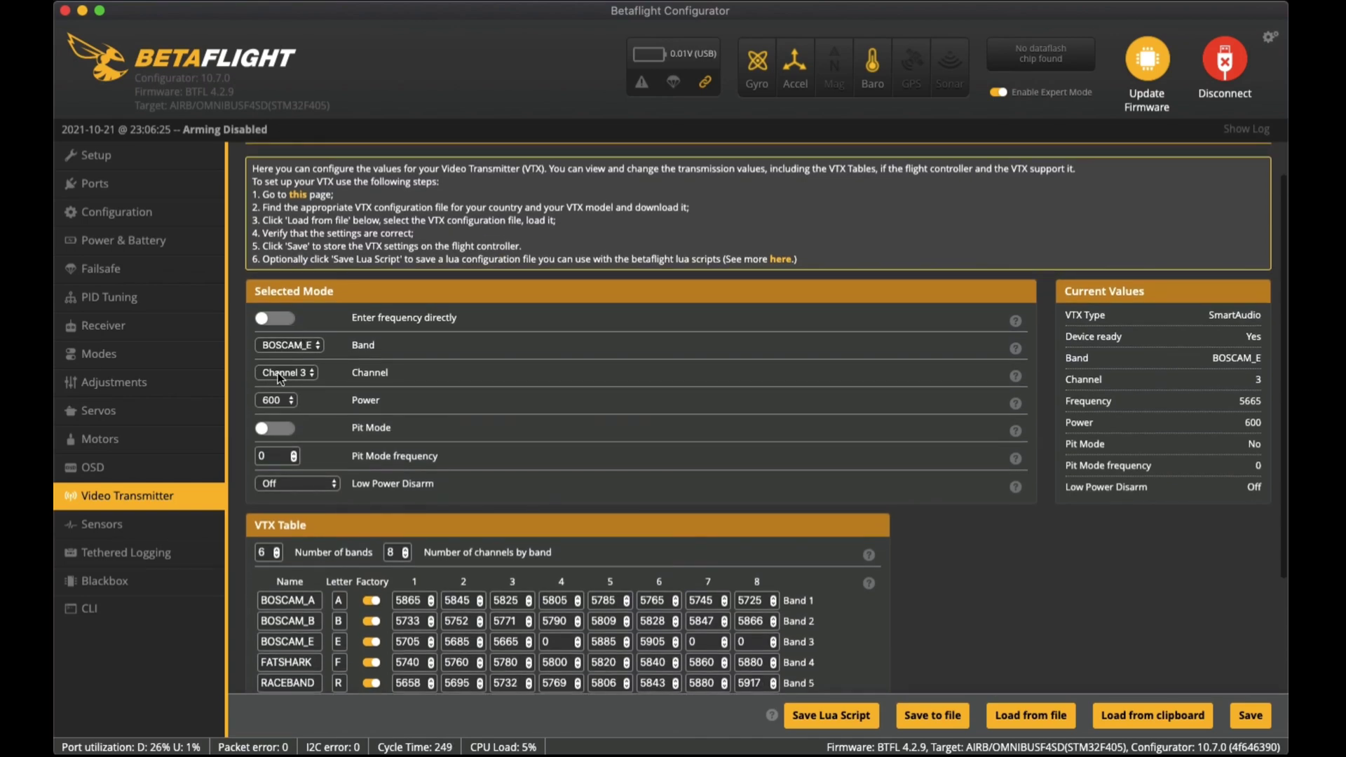
{"action": "scroll", "coordinate": [337, 384], "scroll_direction": "down", "scroll_amount": 1}
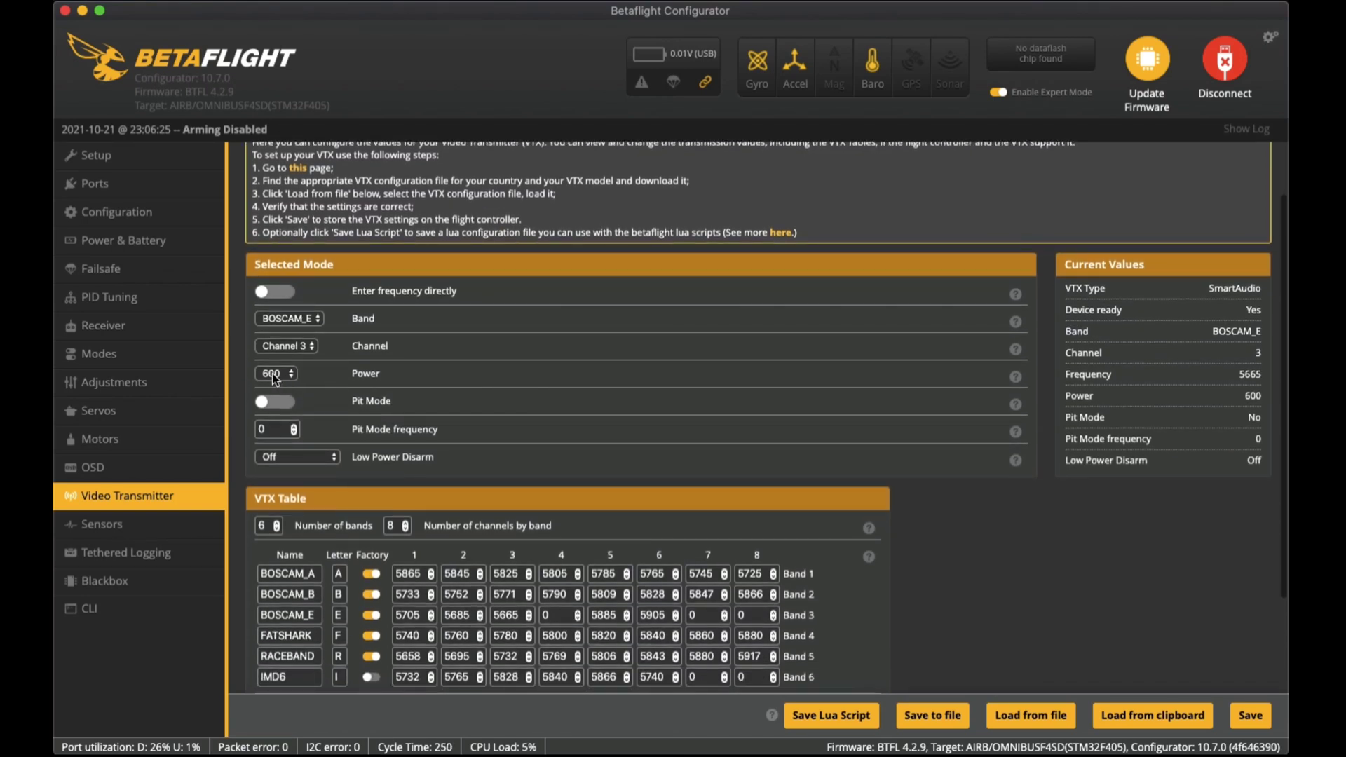
{"action": "scroll", "coordinate": [352, 384], "scroll_direction": "down", "scroll_amount": 1}
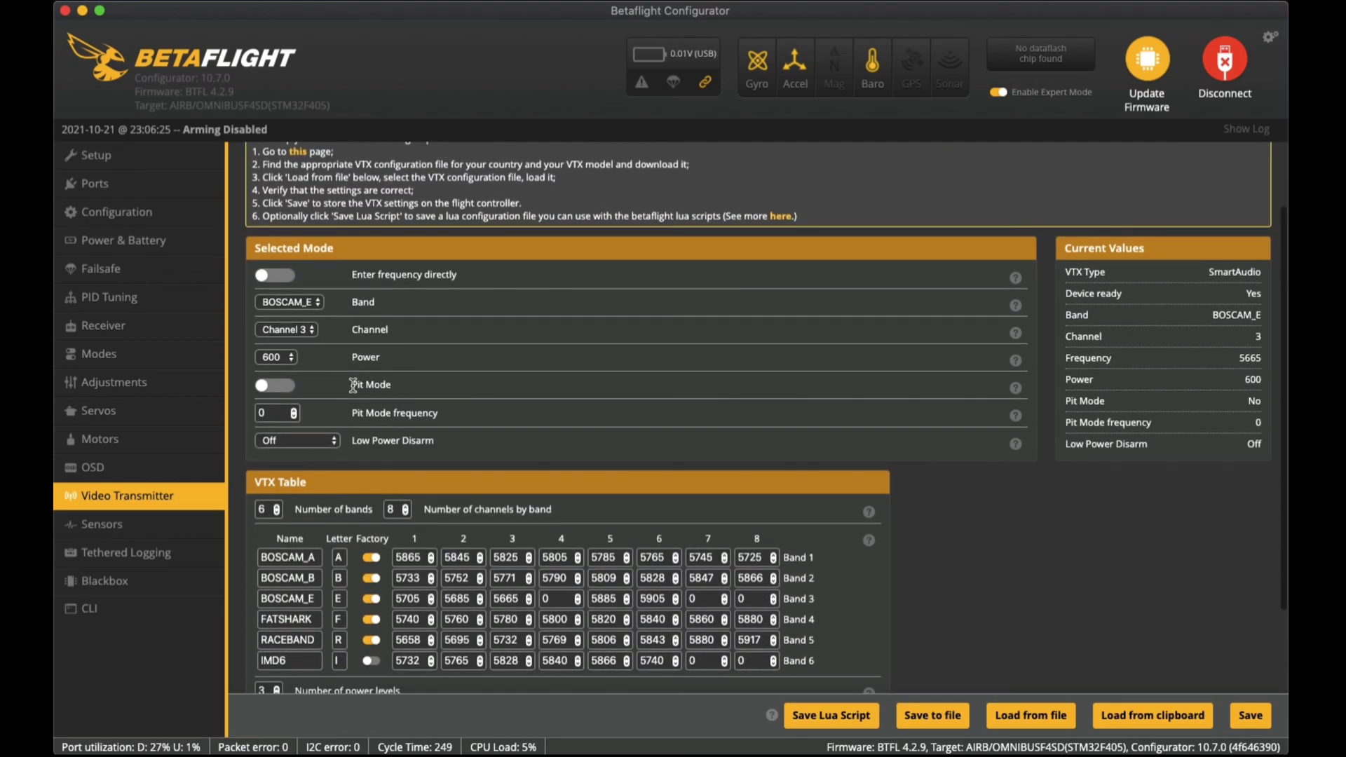
{"action": "scroll", "coordinate": [353, 385], "scroll_direction": "up", "scroll_amount": 2}
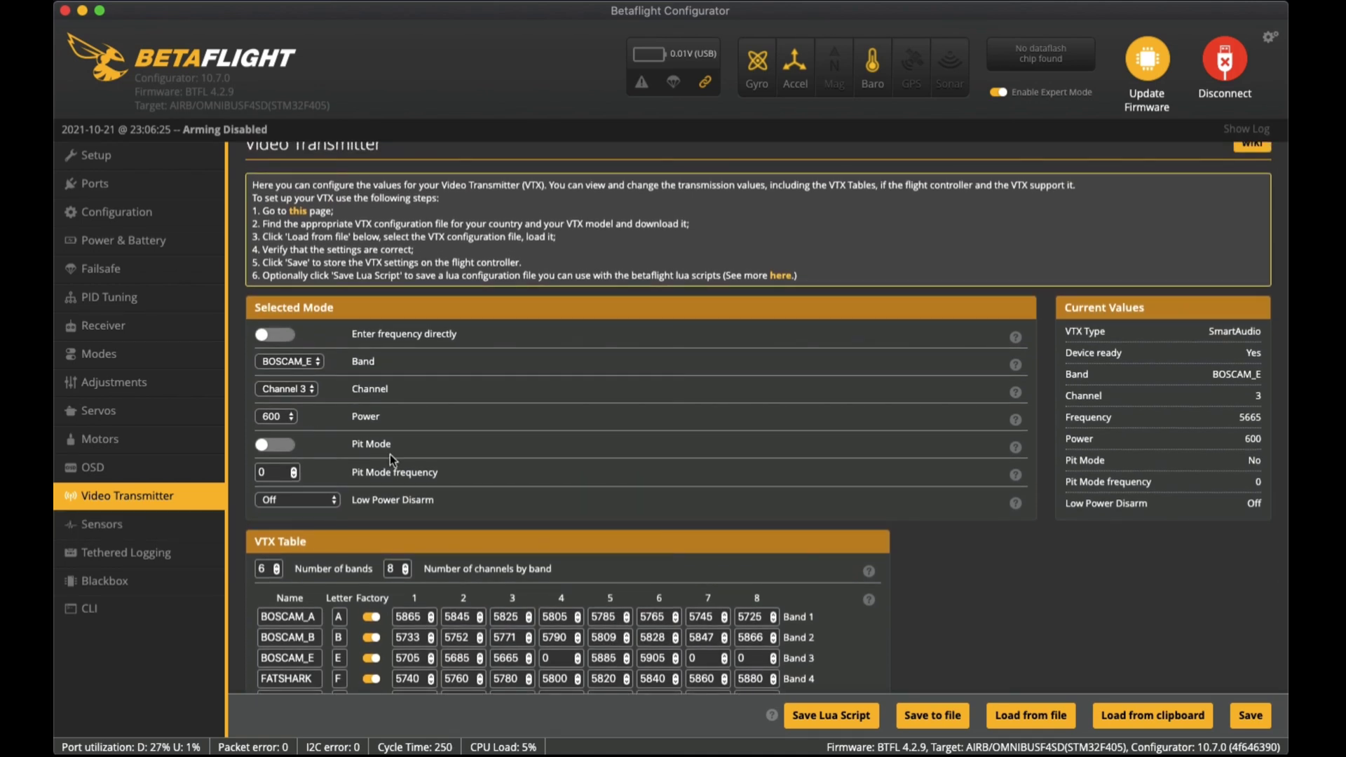
{"action": "scroll", "coordinate": [526, 435], "scroll_direction": "down", "scroll_amount": 1}
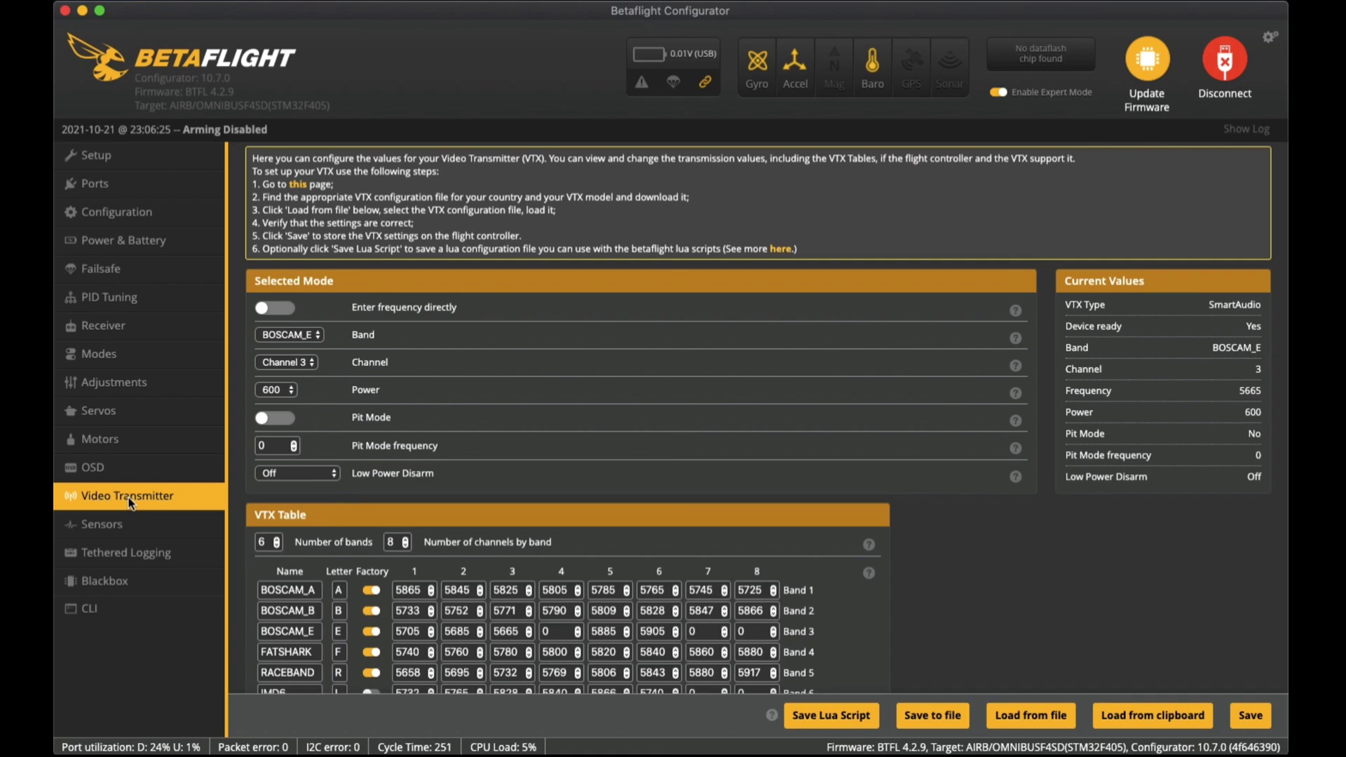
Check the live sensor graphs for the gyroscope, accelerometer, altitude and debug channels
{"action": "left_click", "coordinate": [166, 518]}
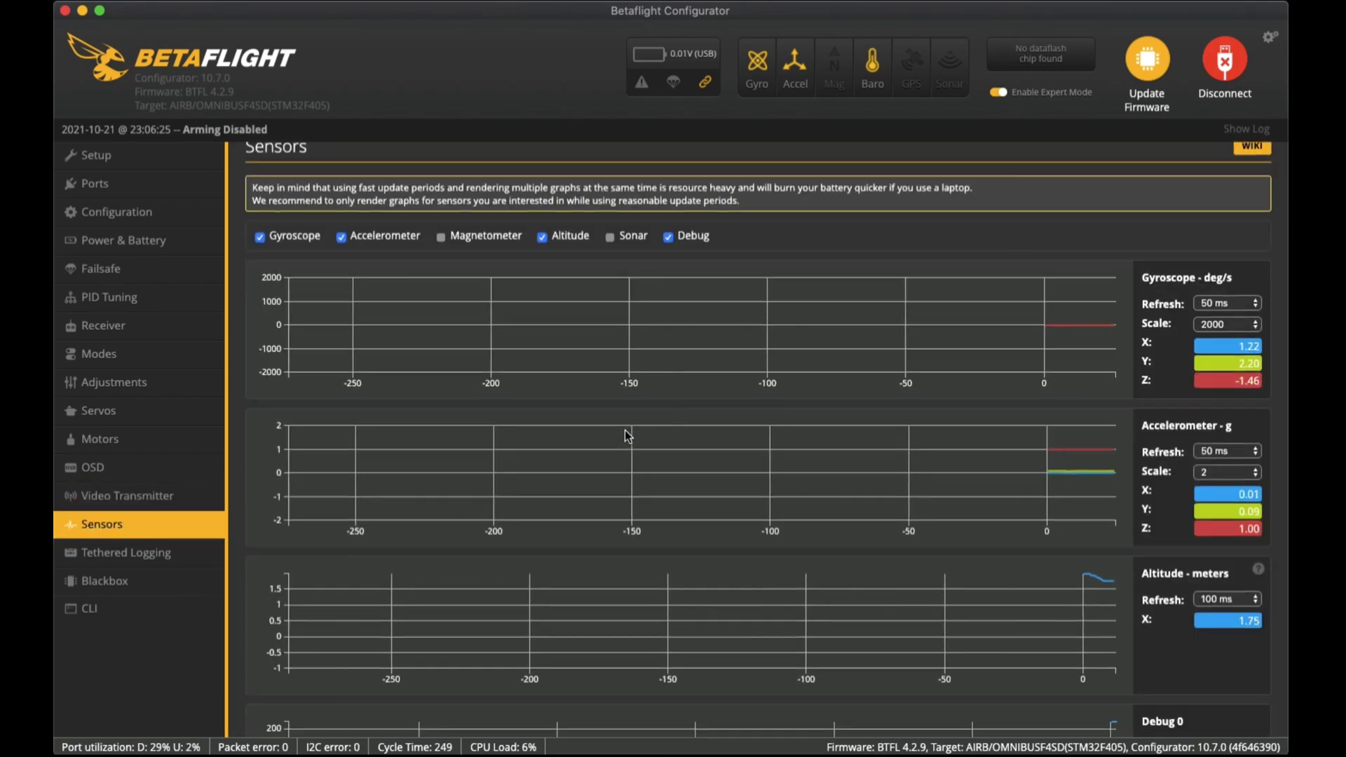
{"action": "scroll", "coordinate": [628, 435], "scroll_direction": "down", "scroll_amount": 7}
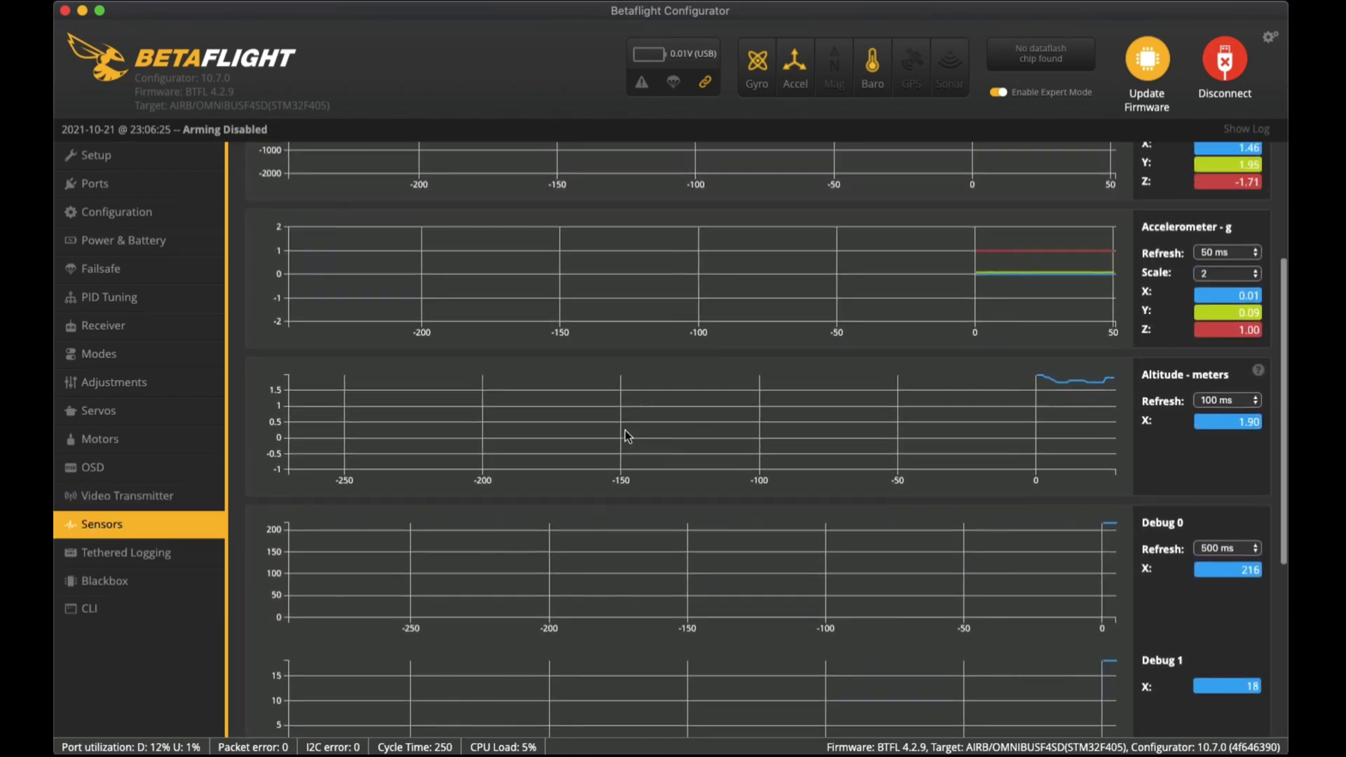
{"action": "scroll", "coordinate": [628, 435], "scroll_direction": "up", "scroll_amount": 5}
{"action": "scroll", "coordinate": [627, 435], "scroll_direction": "down", "scroll_amount": 4}
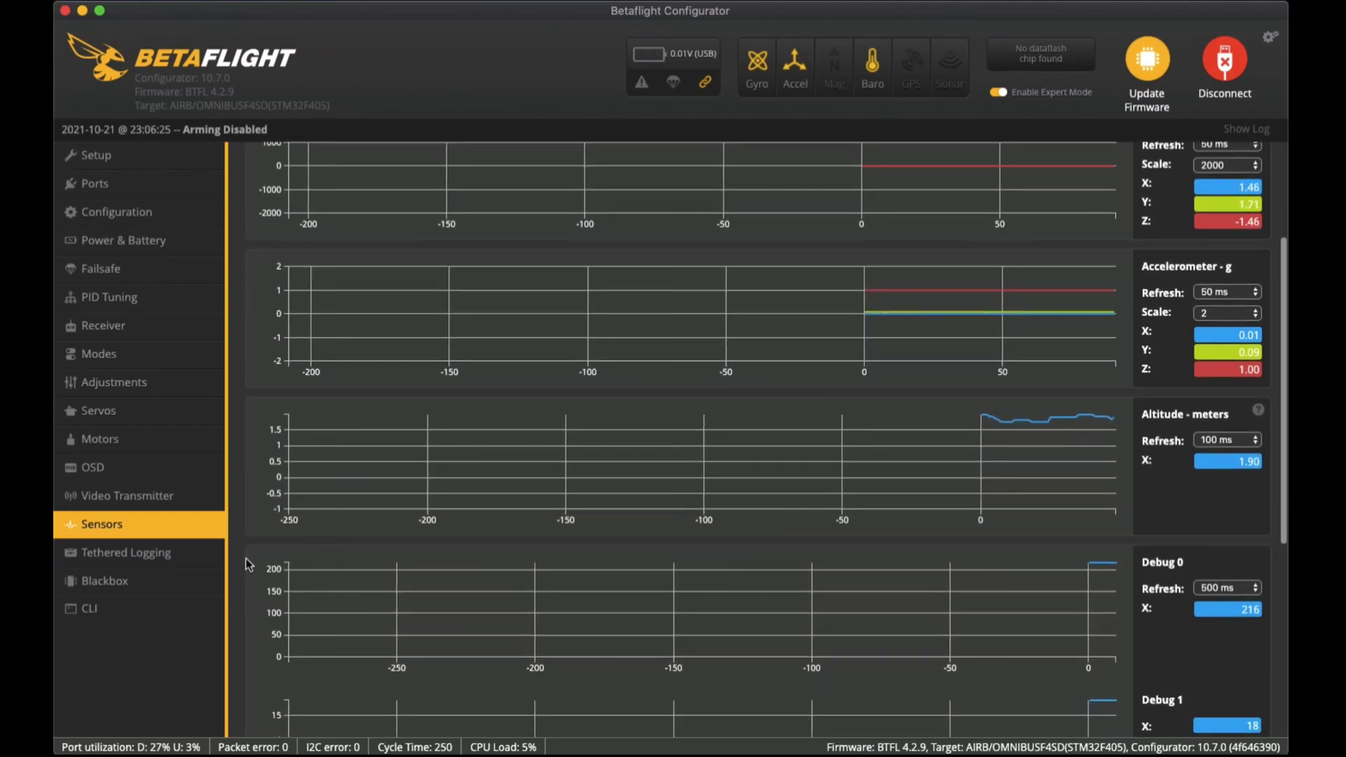
Look over the tethered logging and Blackbox settings, and open the CLI
{"action": "left_click", "coordinate": [157, 560]}
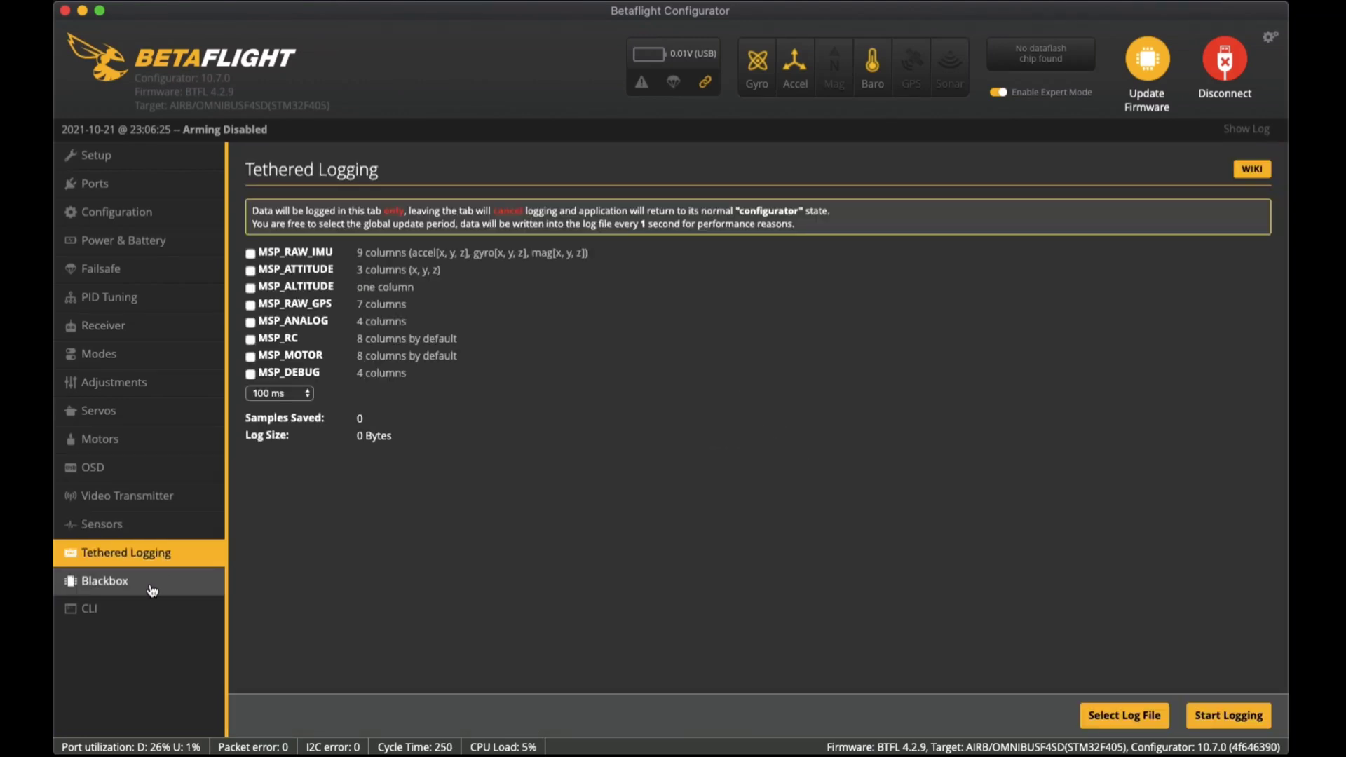
{"action": "left_click", "coordinate": [152, 588]}
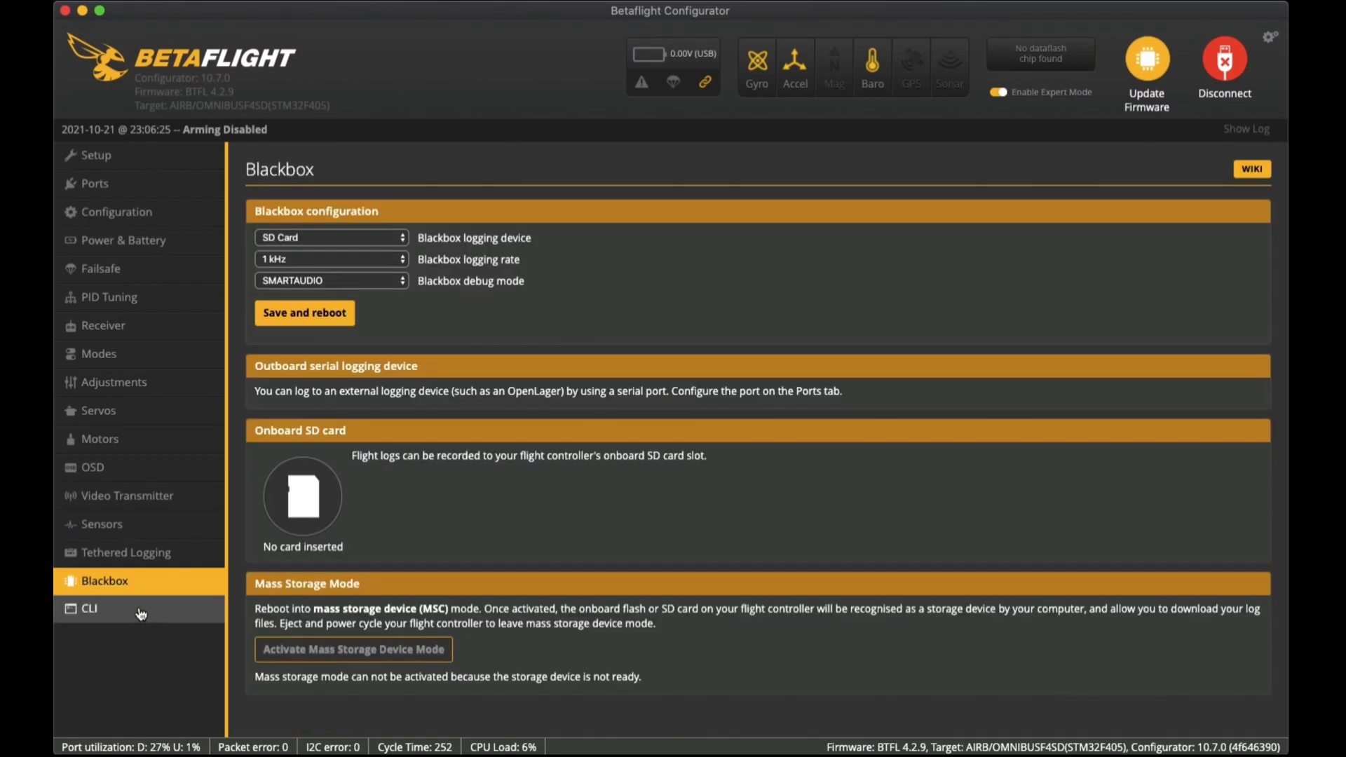
{"action": "left_click", "coordinate": [138, 613]}
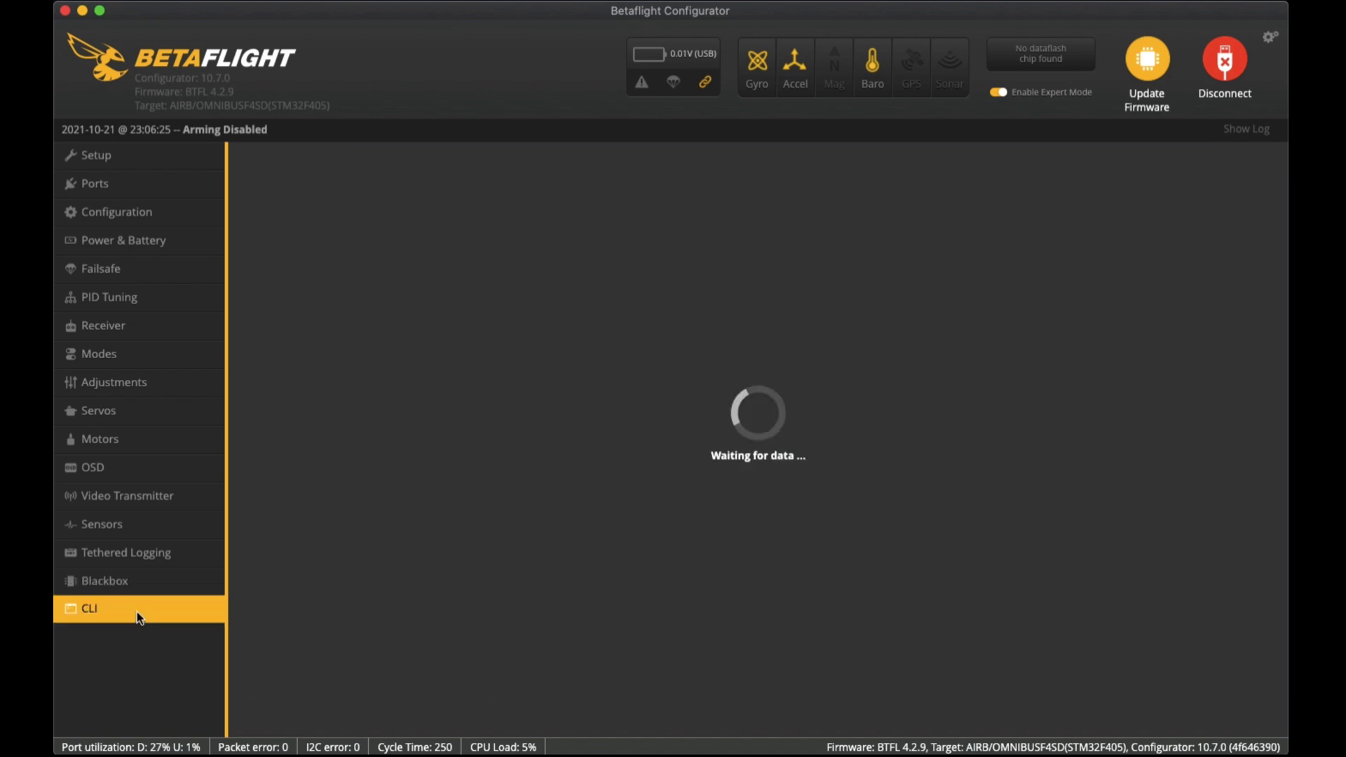